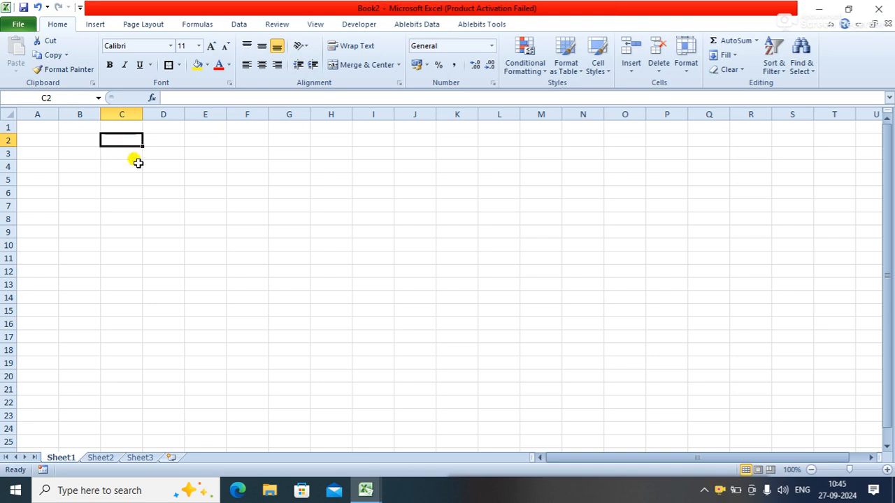
Step: Enter the headings PID, PNAME and PQNT in cells C2 to E2
type("PID")
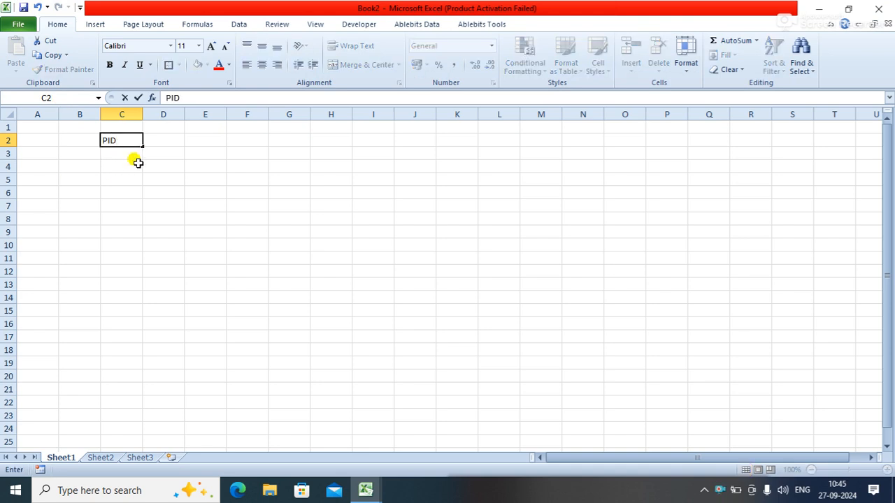
key("Tab")
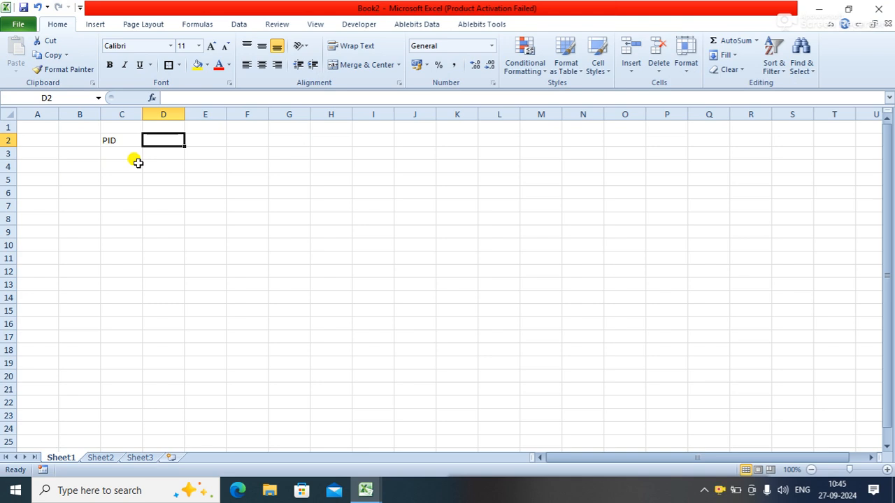
type("PN")
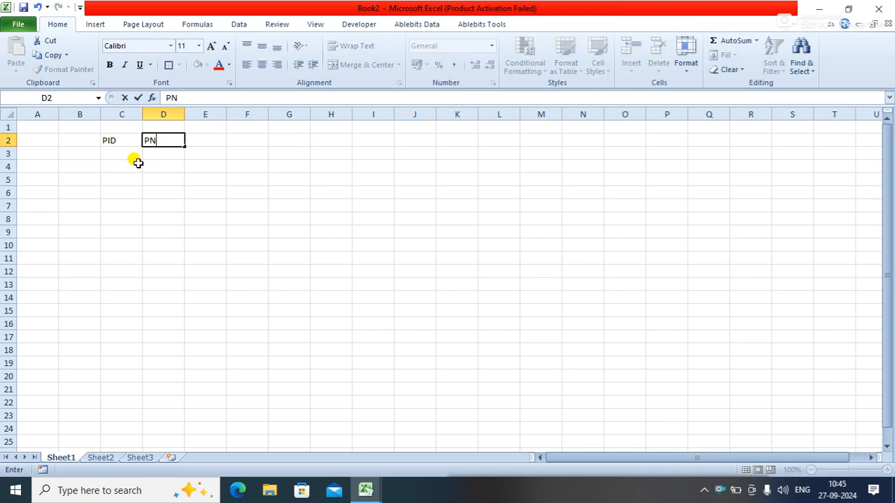
type("AME")
key("Tab")
type("P")
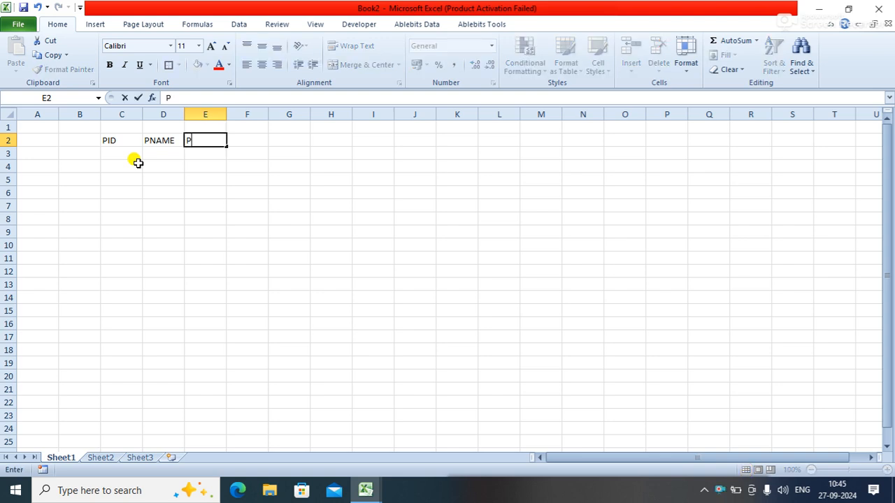
type("QNR")
key("BackSpace")
type("T")
key("Tab")
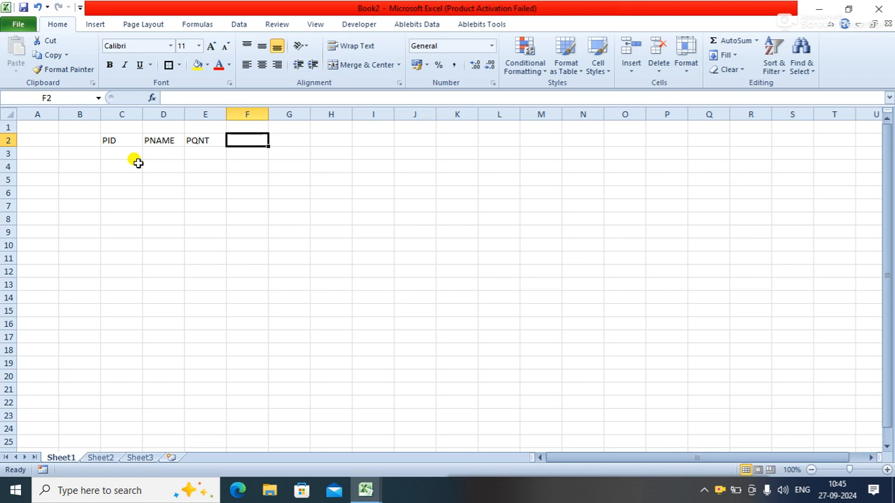
Step: Continue the heading row with PRATE, DISCOUNT and GST in cells F2 to H2
type("P")
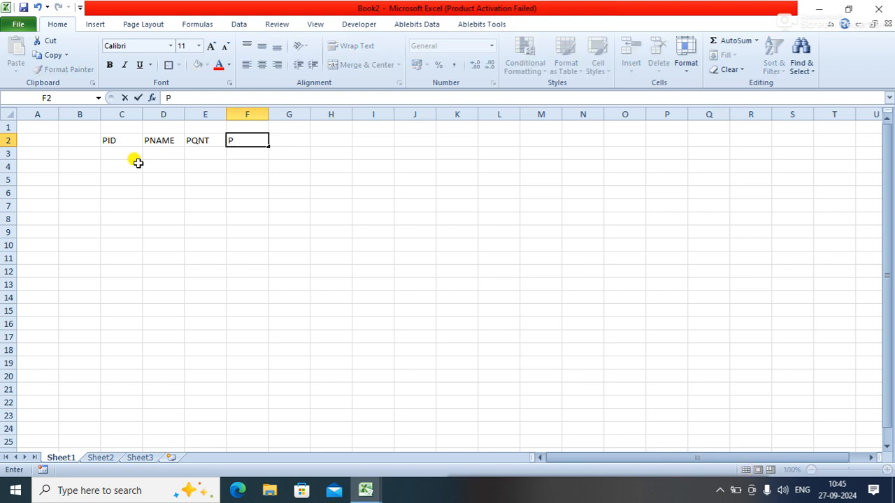
type("RATE")
key("Tab")
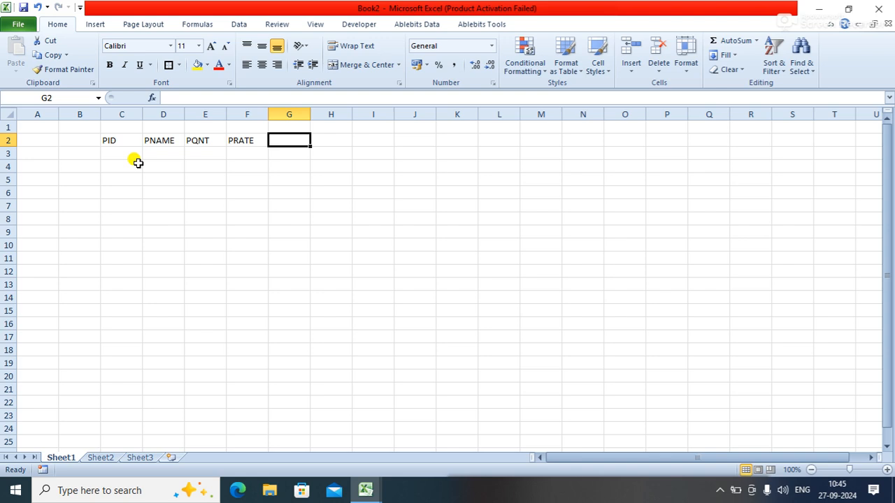
type("DIS")
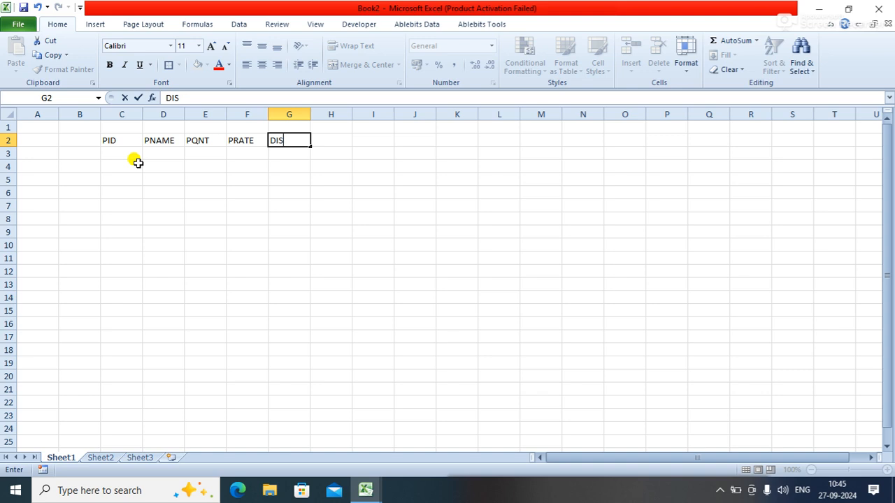
type("COUNT")
key("Tab")
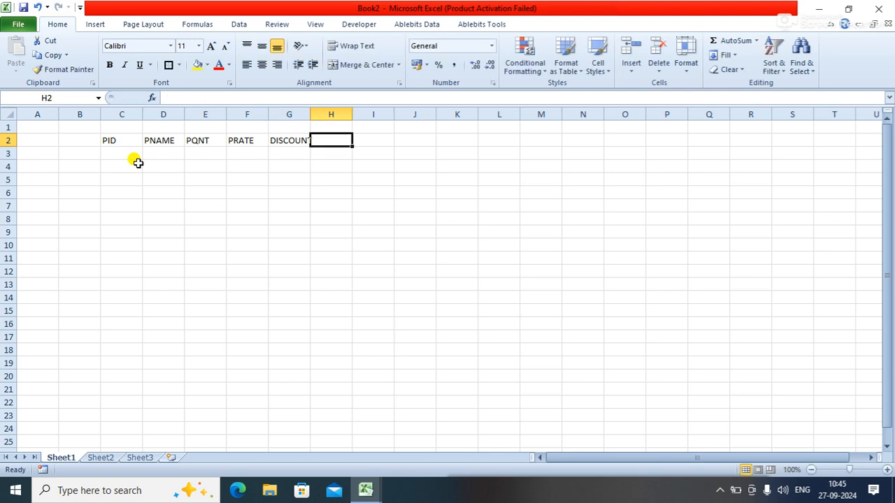
type("GST")
key("Tab")
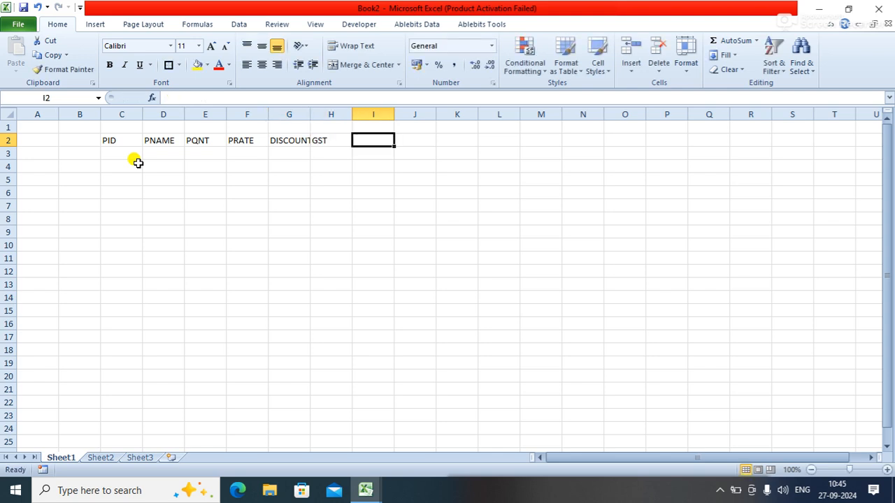
Step: Fit column G to the width of its DISCOUNT heading and enter the heading AMOUNT in cell I2
double_click(310, 107)
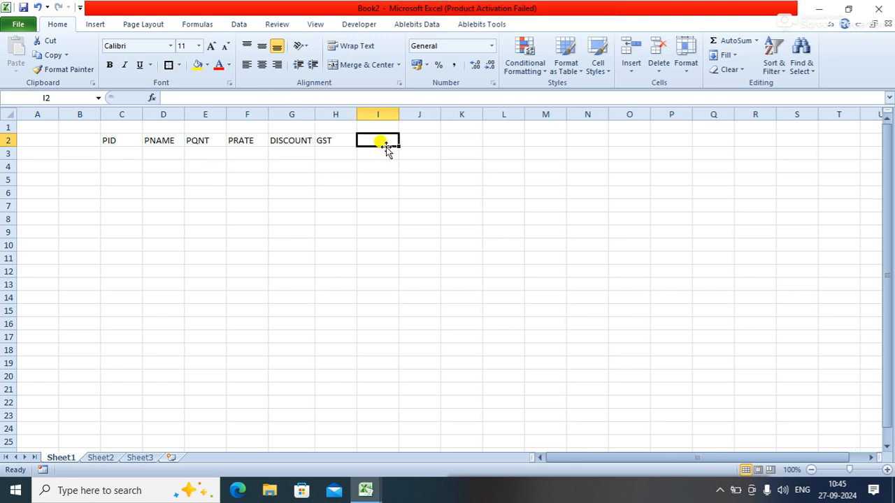
type("AMI")
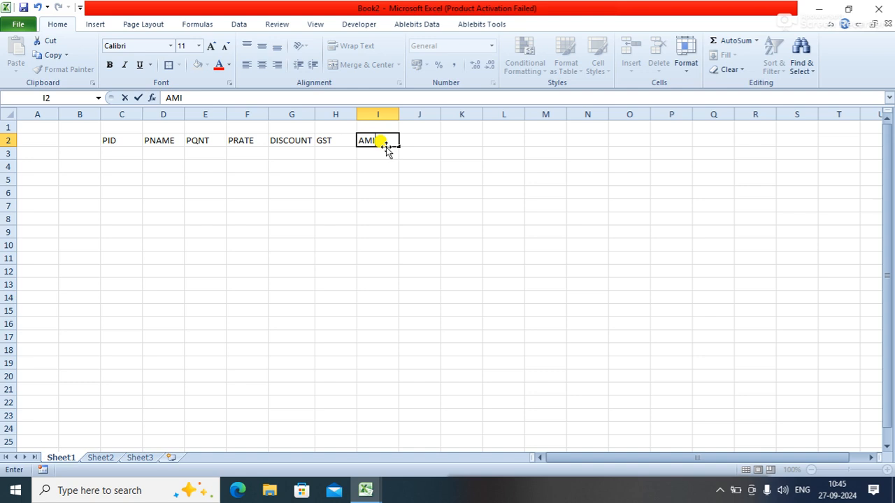
key("BackSpace")
type("OUNT")
key("Return")
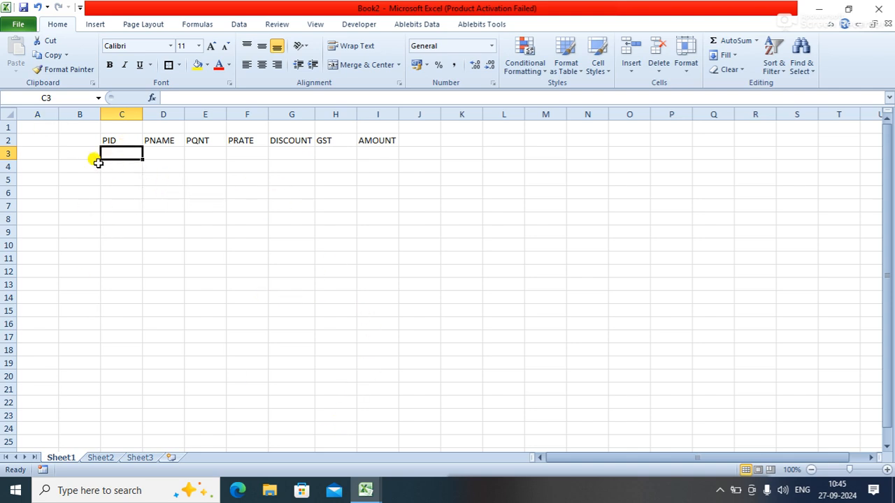
Step: Enter the heading SN in cell B2 and insert an empty column before column B
left_click(82, 139)
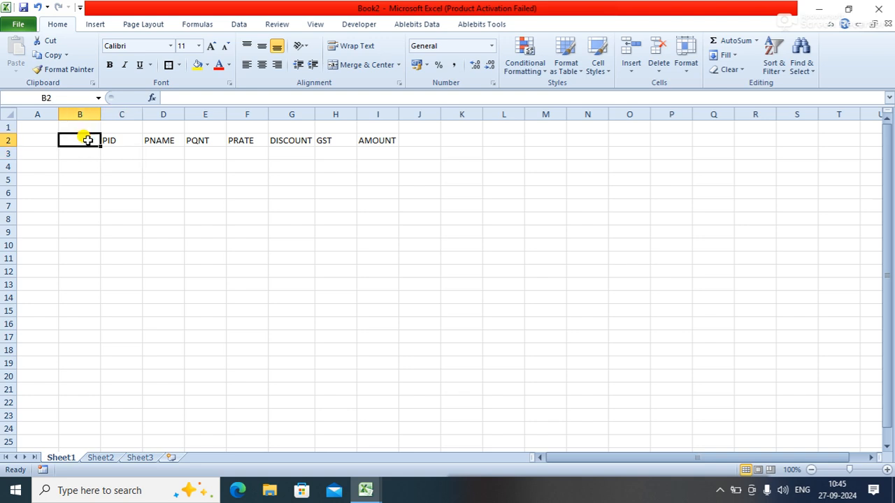
type("SN")
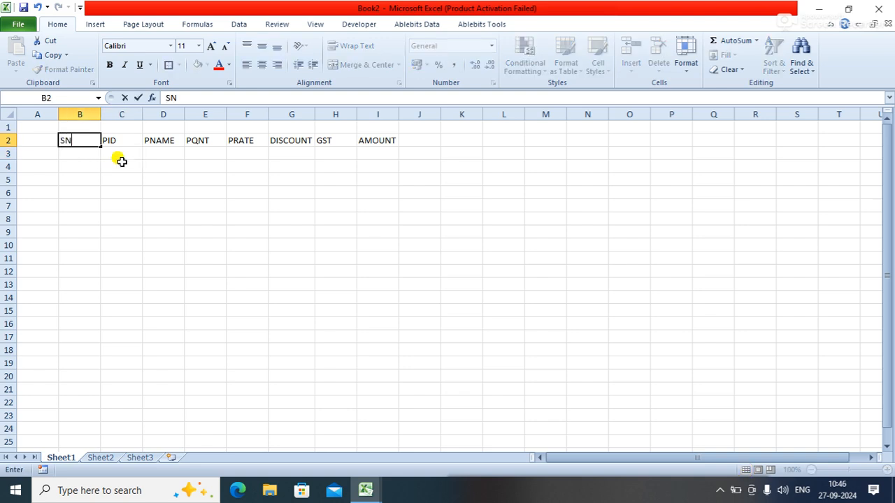
left_click(130, 204)
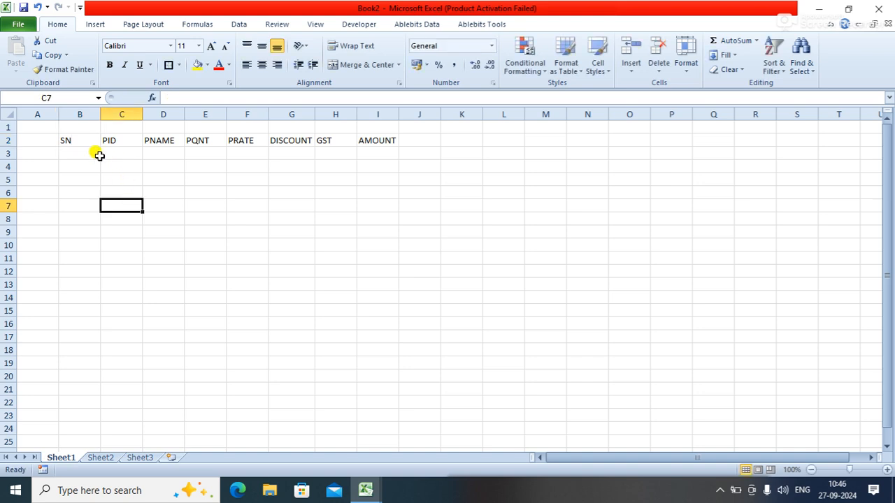
right_click(68, 110)
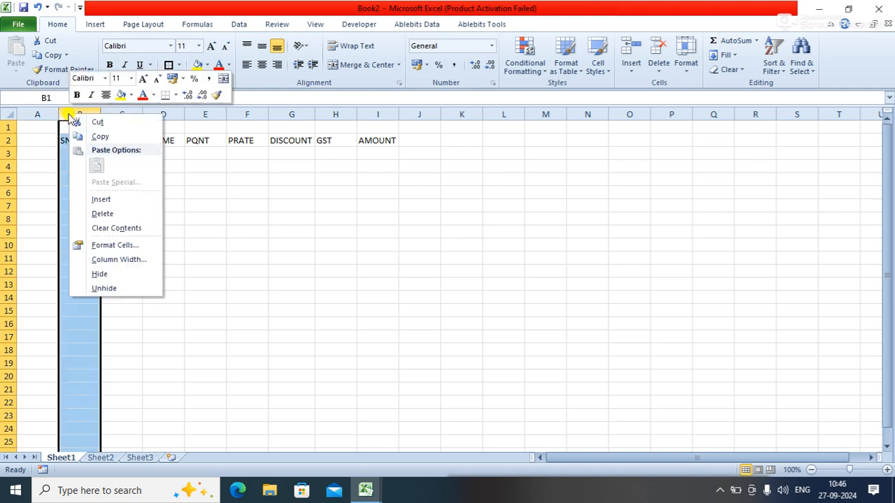
left_click(117, 203)
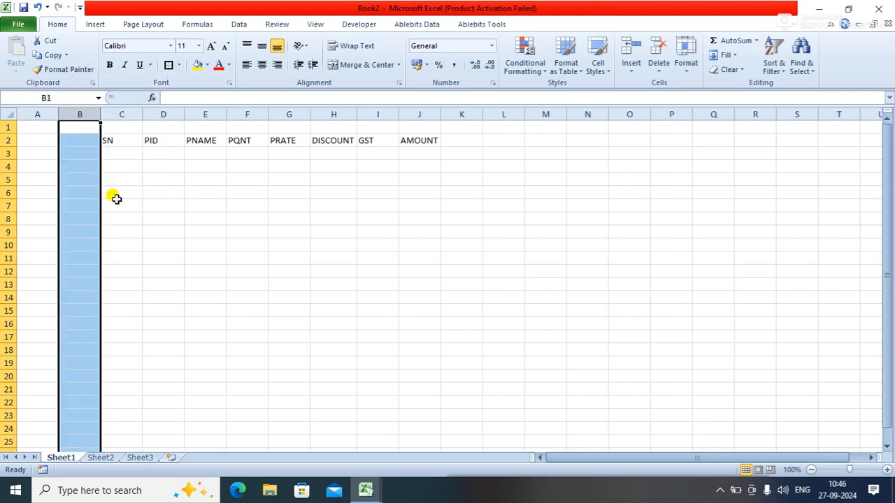
left_click(206, 205)
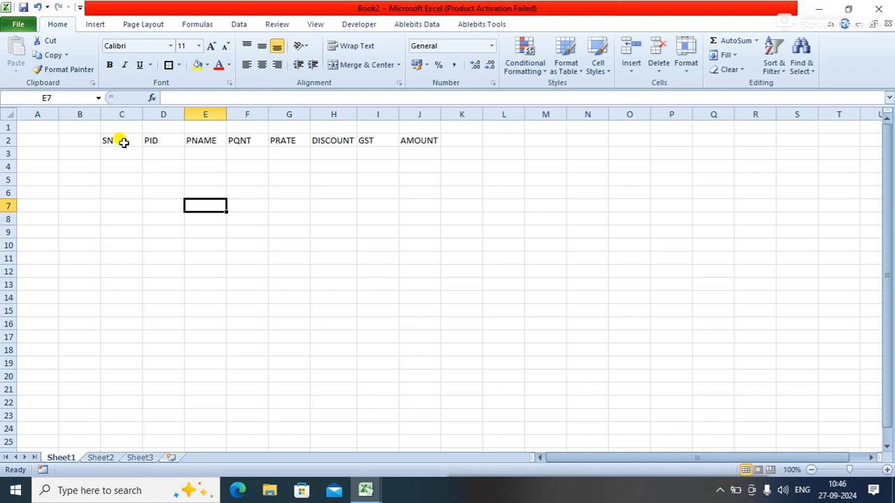
left_click_drag(123, 141, 244, 217)
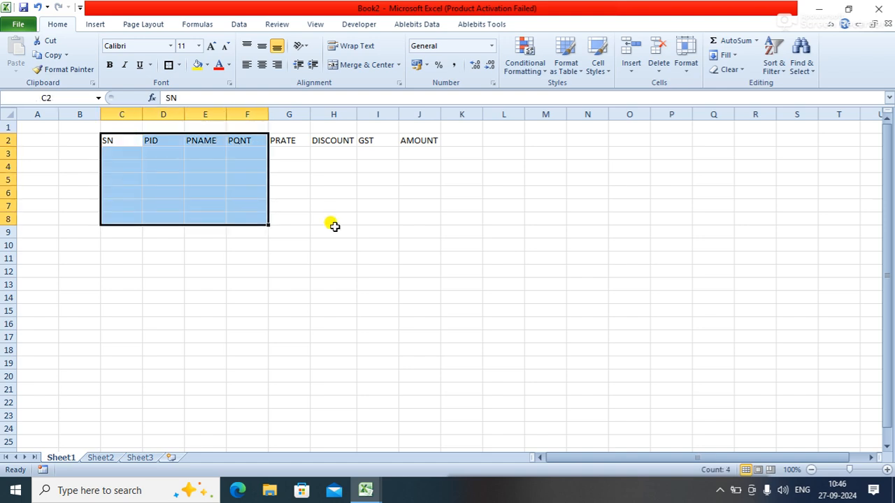
left_click(362, 203)
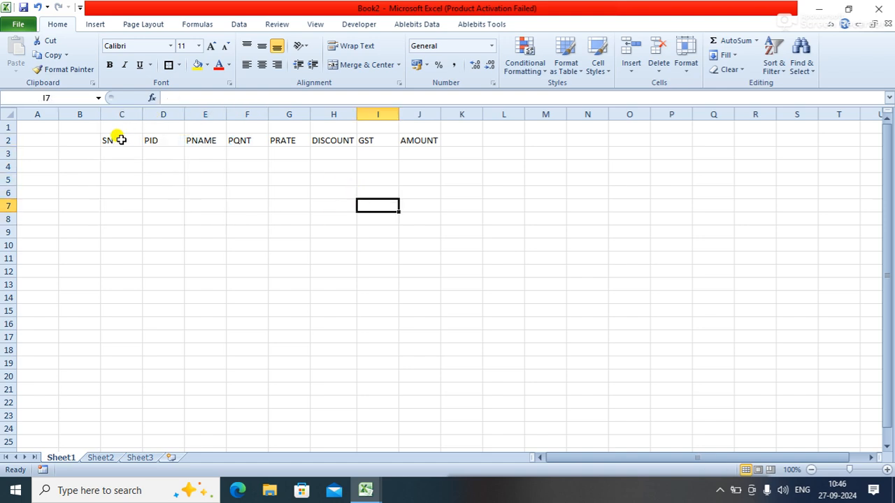
left_click_drag(118, 139, 392, 216)
left_click(442, 180)
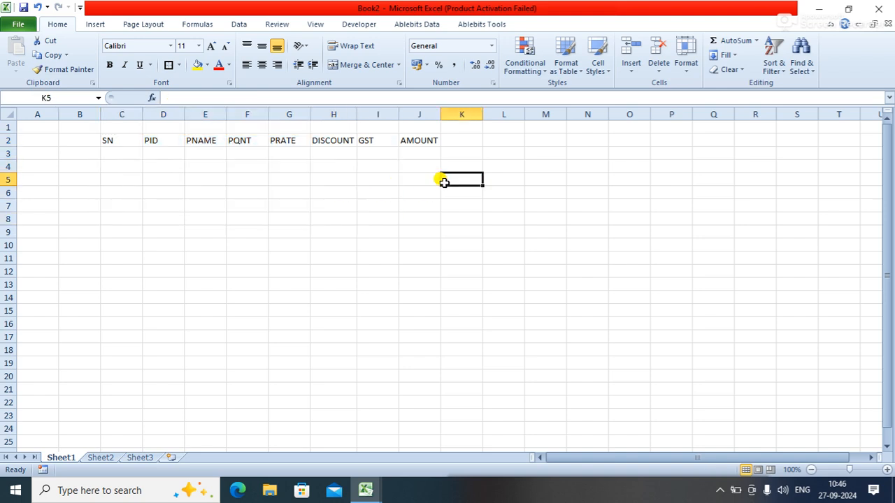
Step: Widen columns D through J so the headings from PID to AMOUNT are spaced further apart
left_click_drag(357, 110, 482, 108)
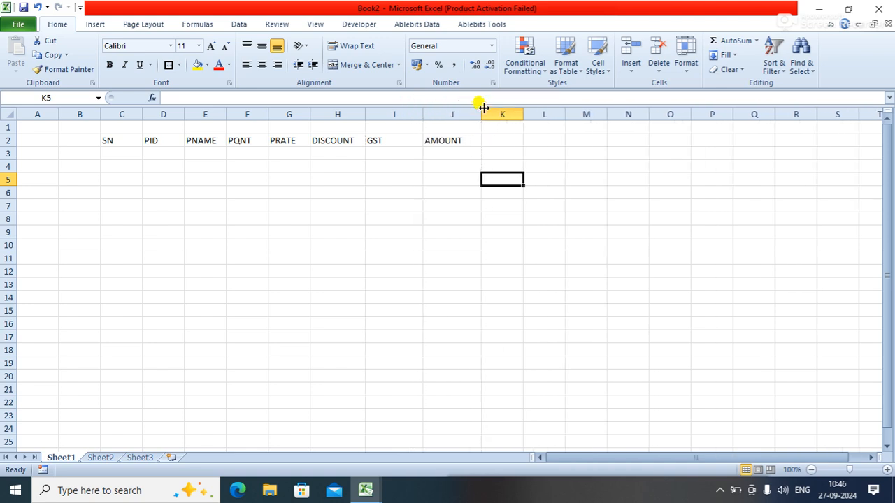
left_click_drag(271, 112, 324, 112)
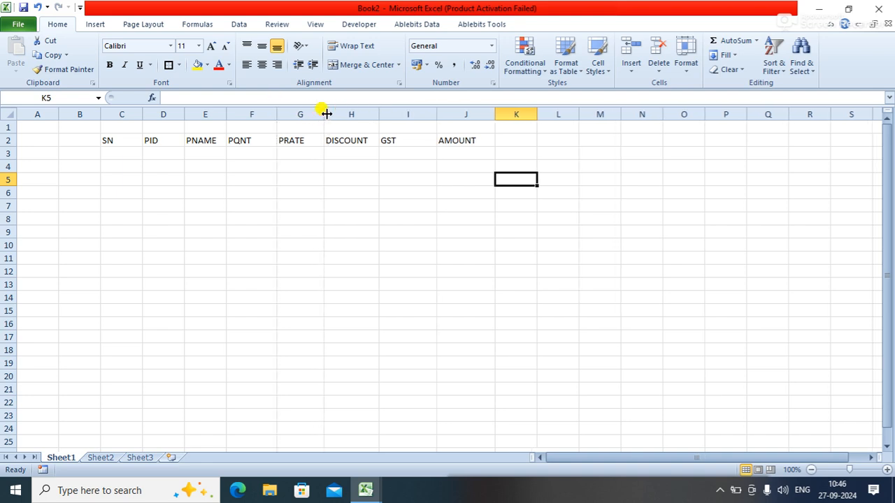
left_click_drag(185, 106, 245, 106)
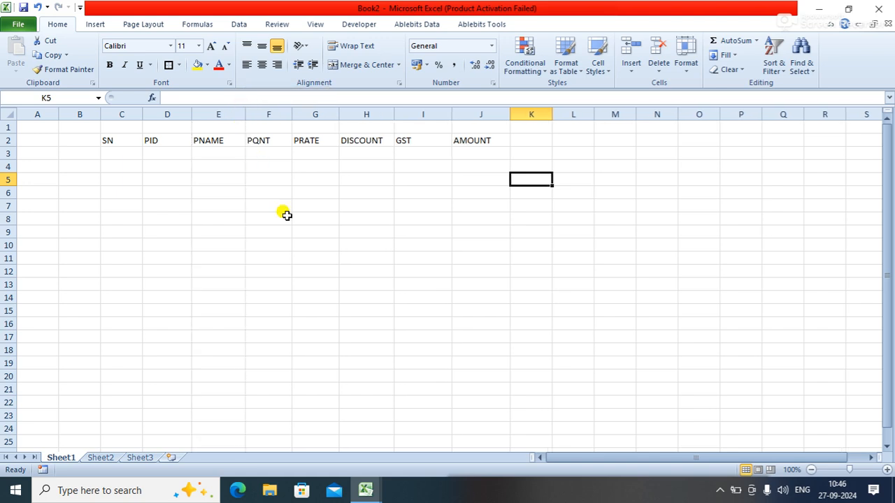
left_click(325, 213)
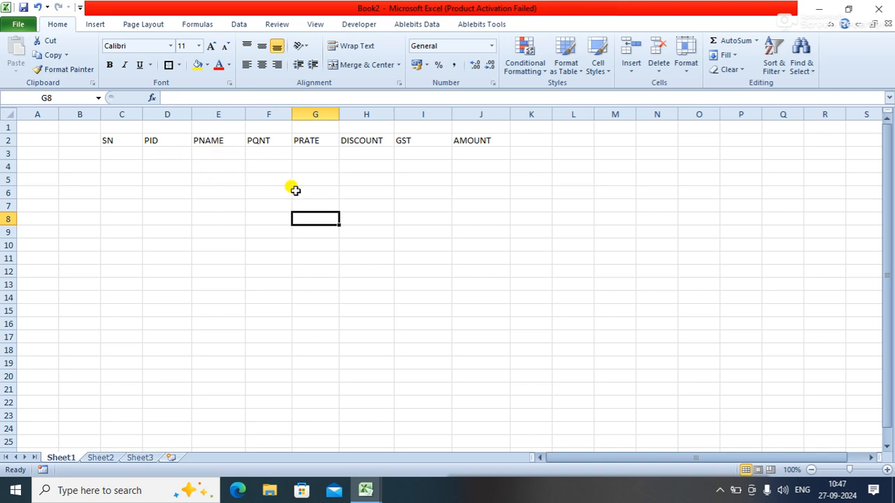
left_click(219, 152)
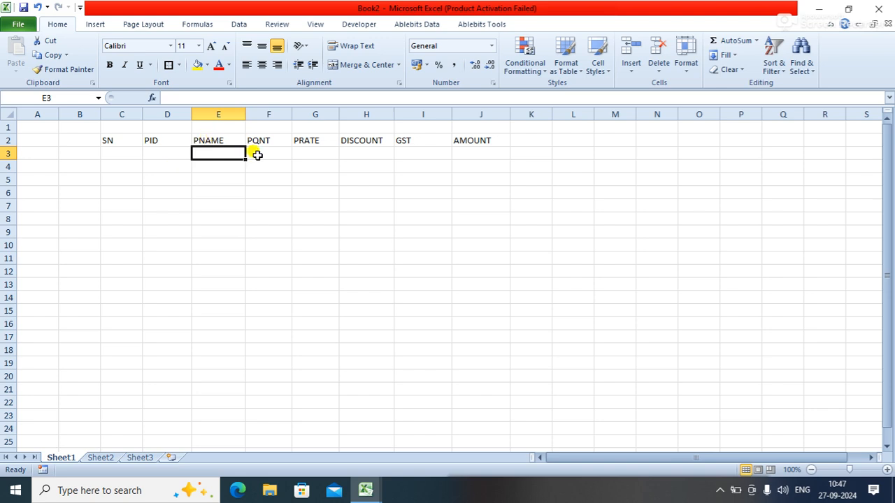
left_click(262, 155)
left_click(314, 153)
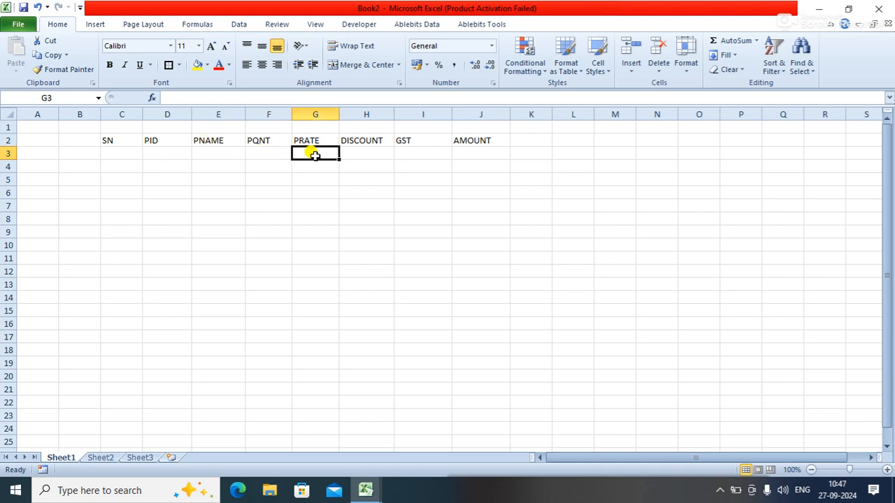
Step: Enter the discount formula =IF(G3<>"",F3*G3*2/100,"") in cell H3
left_click(357, 158)
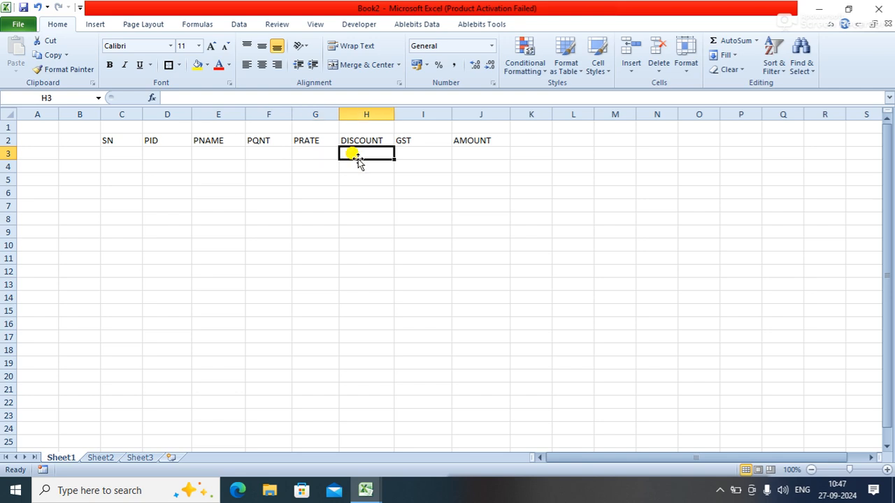
type("=")
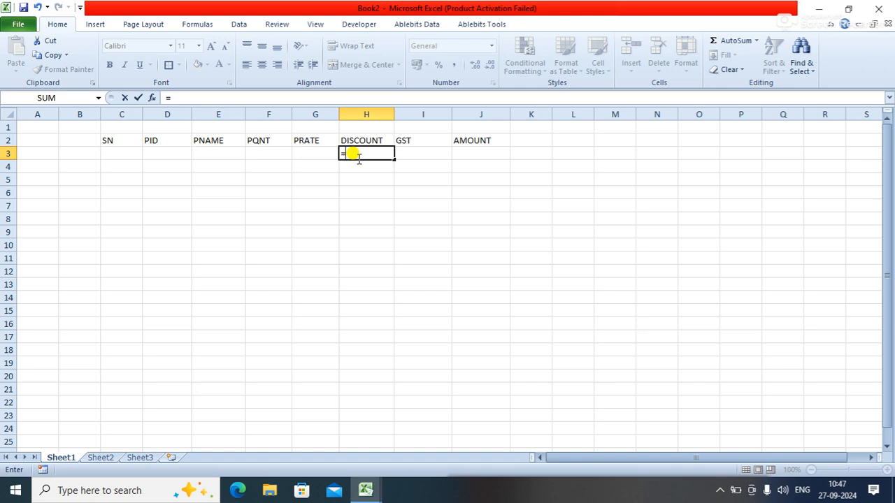
type("IF")
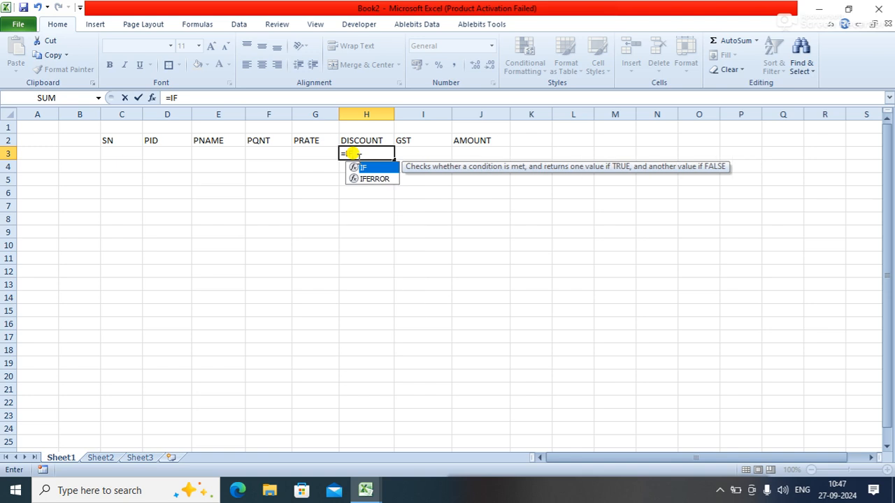
type("(")
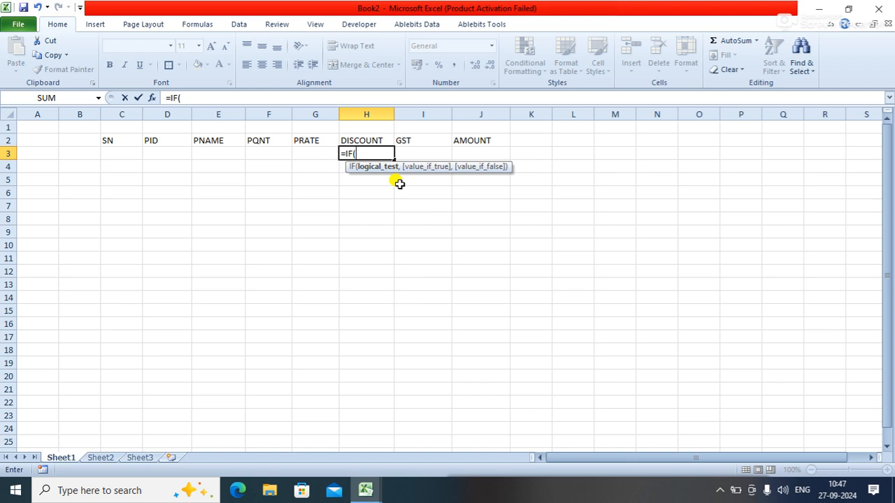
type("G3<>\"\",")
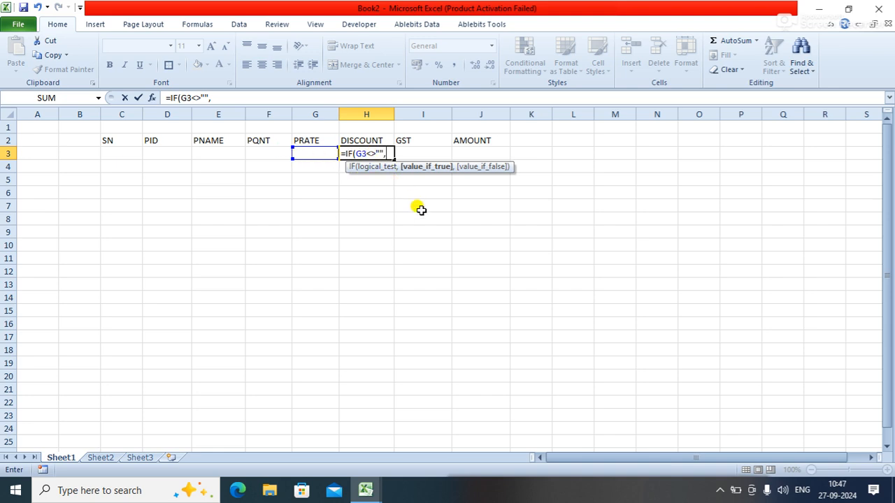
type("\"\"")
key("BackSpace")
key("BackSpace")
type("F3")
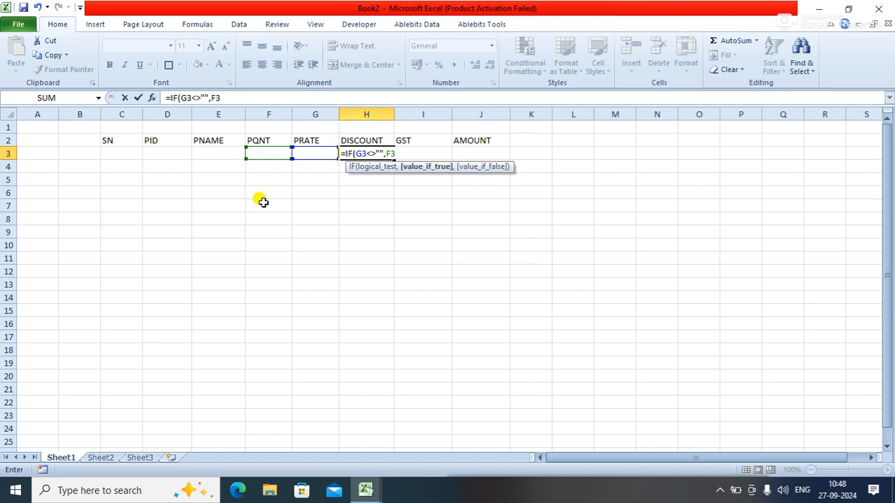
type("*G3*2/100")
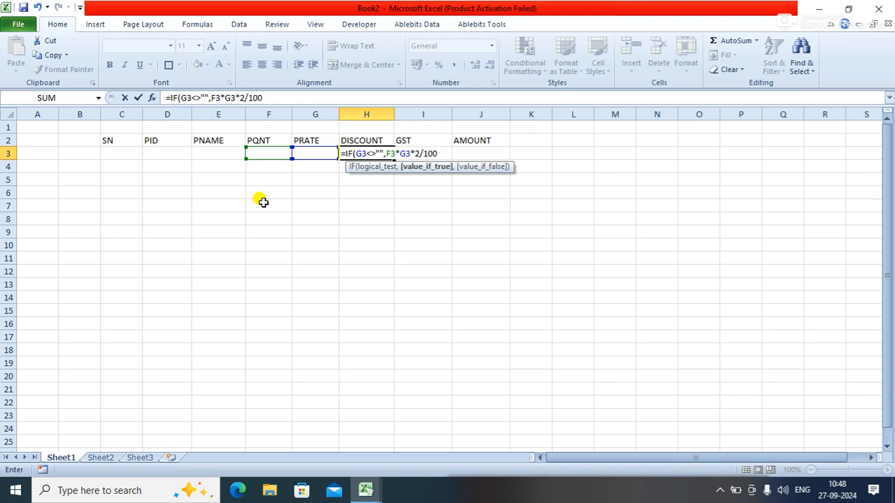
type(",\"\"")
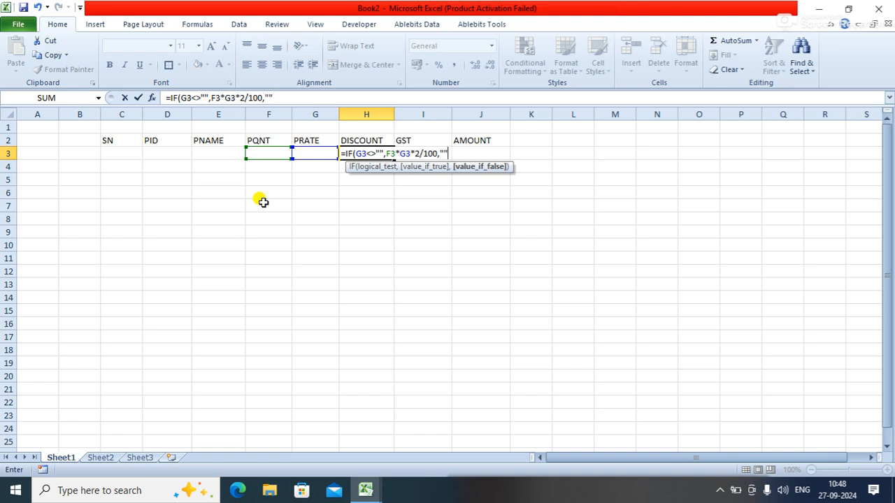
type(")")
key("Return")
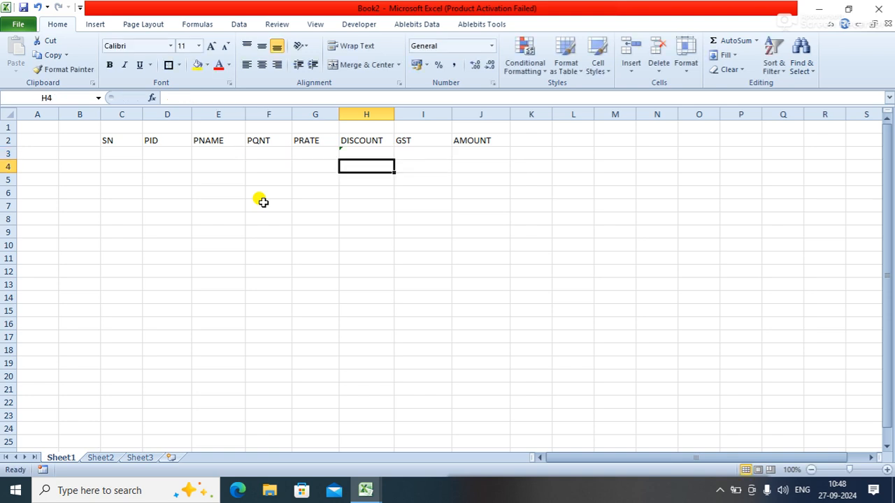
Step: Copy the discount formula from H3 down the DISCOUNT column through H12
left_click(357, 150)
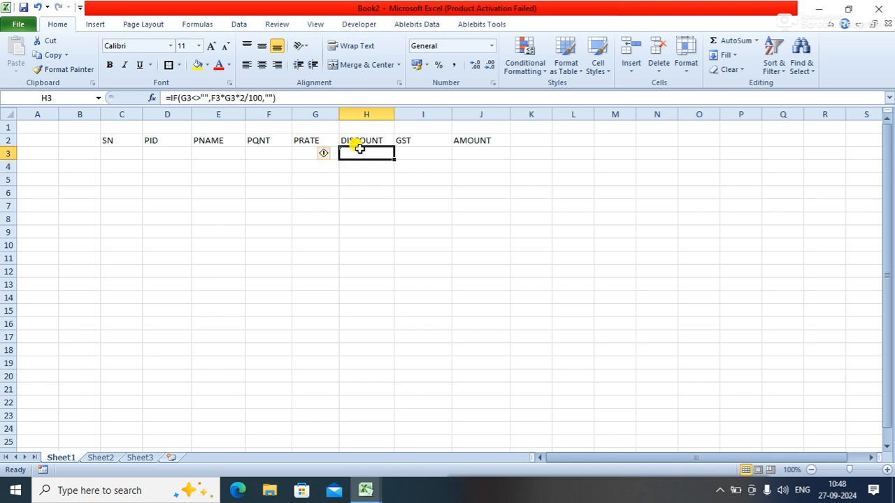
left_click_drag(394, 160, 397, 274)
left_click(460, 203)
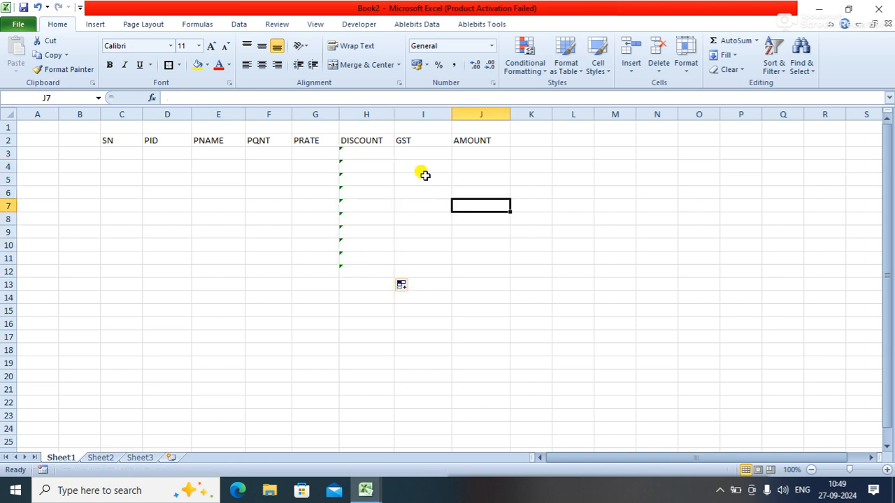
Step: Begin the GST formula in cell I3 as =F3*G3-H3 followed by a closing parenthesis
left_click(416, 151)
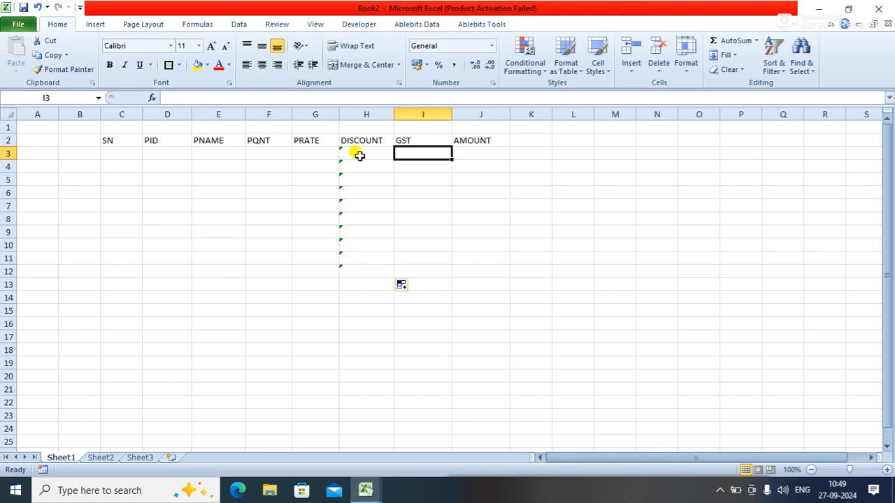
type("=")
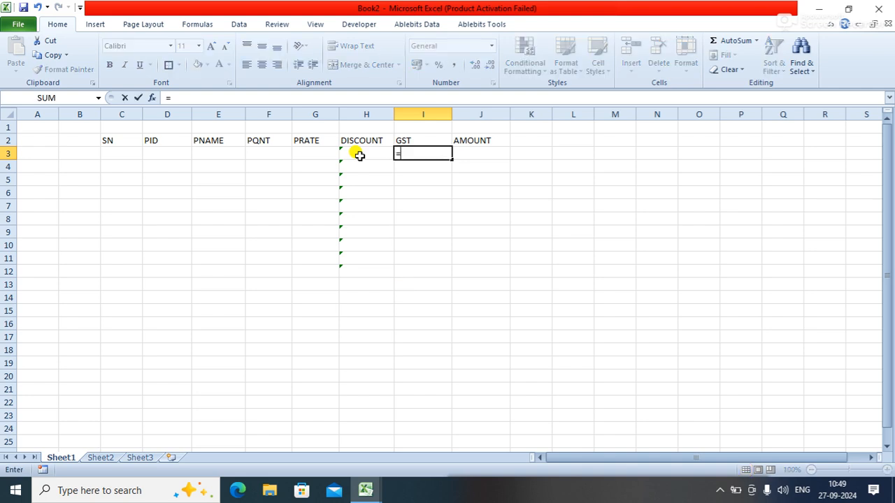
left_click(283, 158)
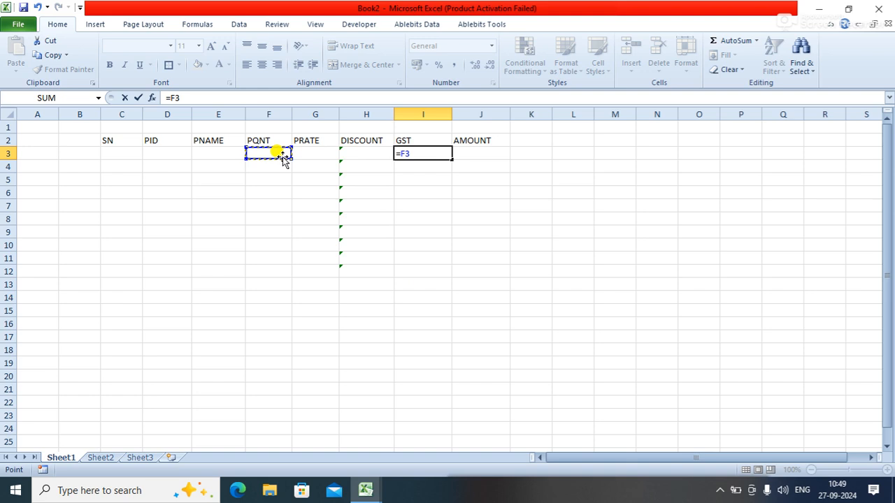
type("*")
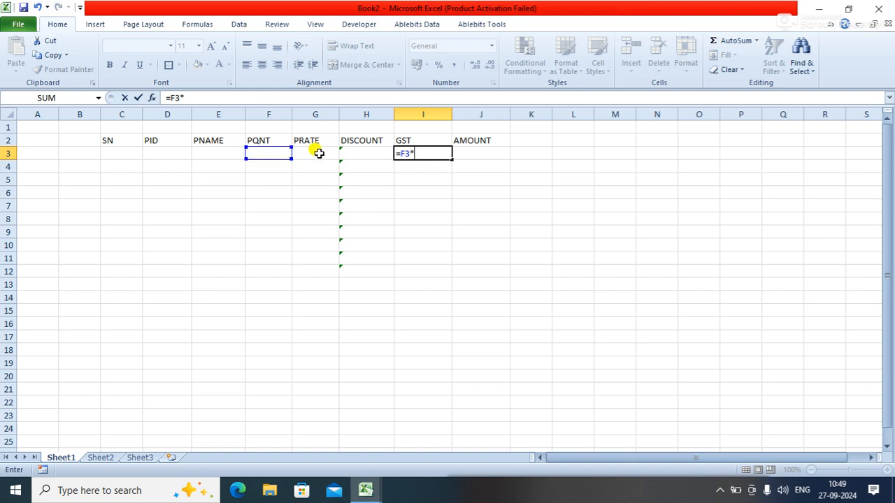
left_click(316, 159)
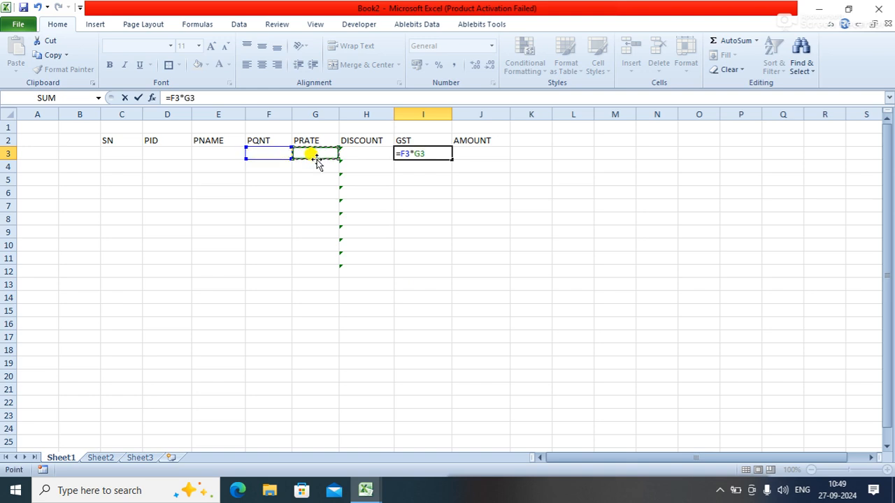
type("-")
left_click(359, 152)
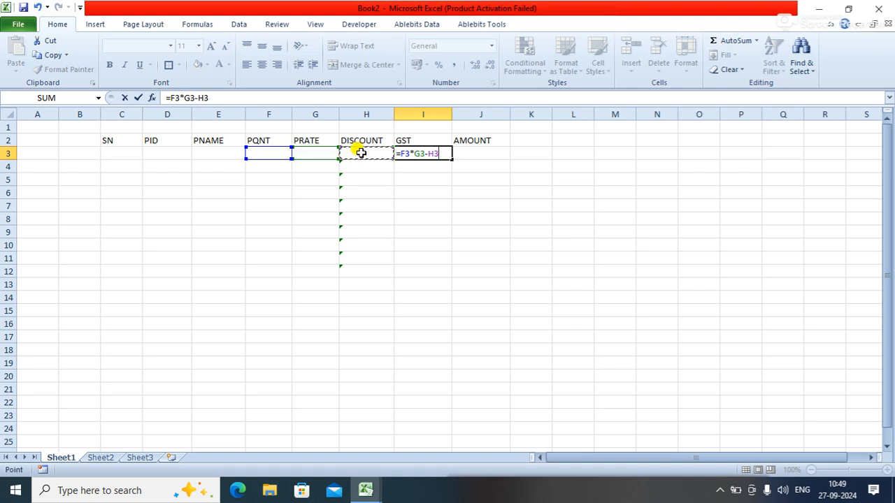
type(")")
key("F2")
key("Left")
key("Left")
key("Left")
key("Left")
key("Left")
key("Left")
key("Left")
key("Left")
key("Left")
left_click(359, 152)
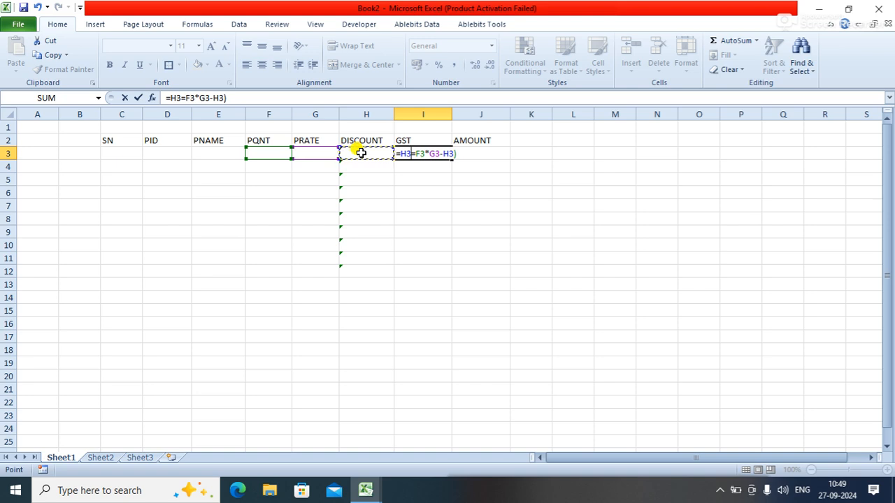
key("Left")
key("Left")
key("Left")
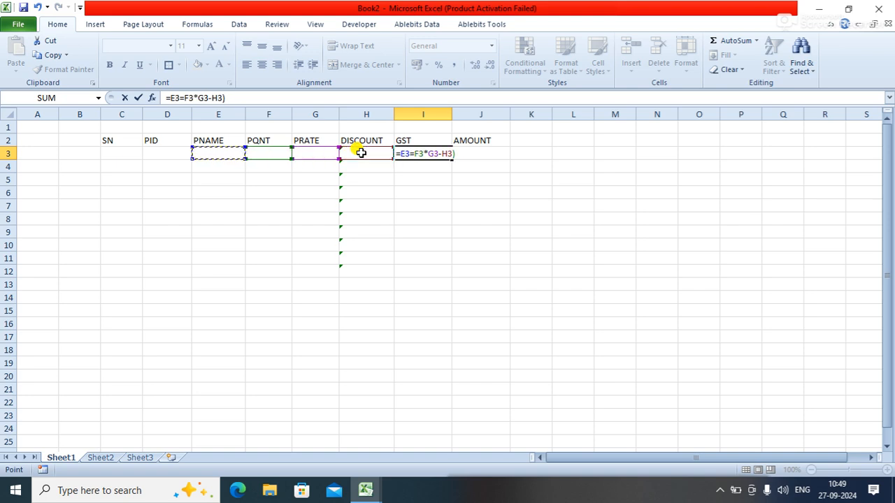
key("BackSpace")
type("2")
key("BackSpace")
key("BackSpace")
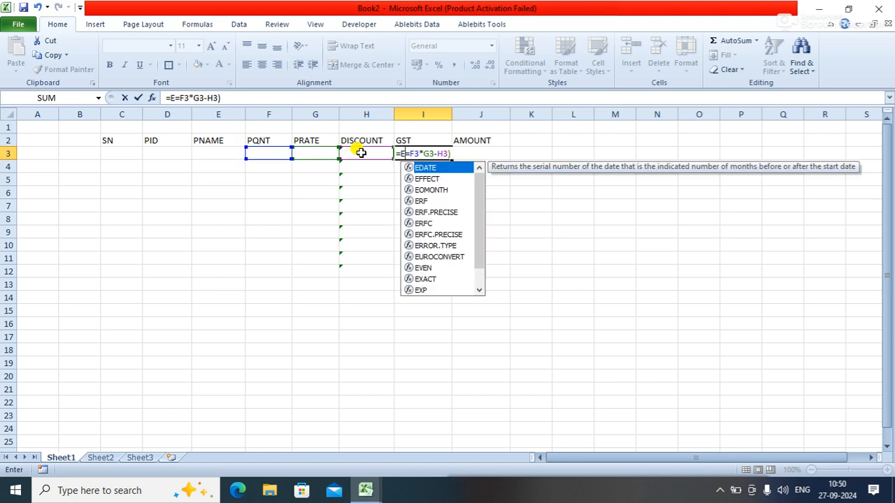
key("BackSpace")
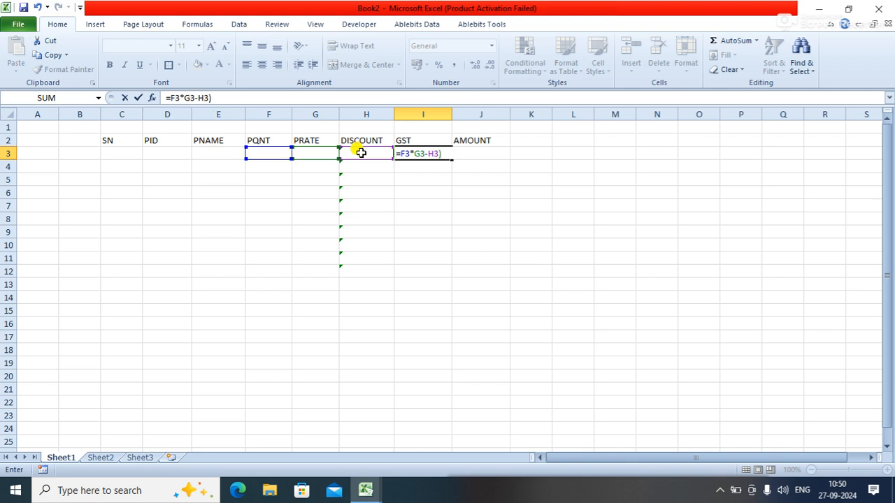
Step: Complete the GST formula in I3 as =(F3*G3-H3)*18/100
left_click(400, 155)
type("(")
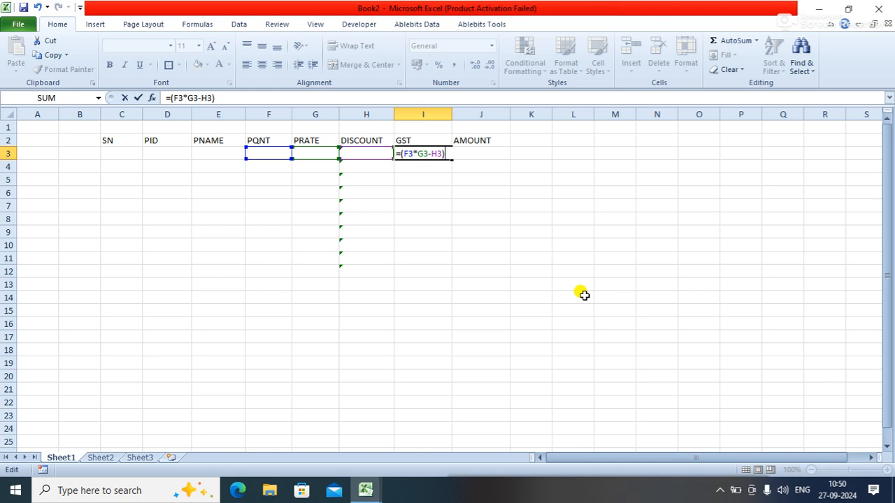
type("*18/100")
key("Return")
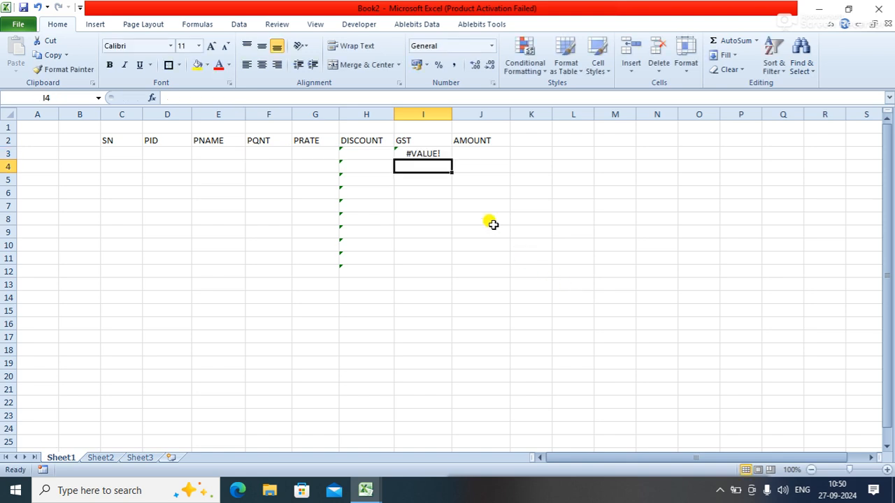
Step: Wrap the GST formula in I3 in an IF test, making it =IF(G3<>"",(F3*G3-H3)*18/100,"")
left_click(428, 154)
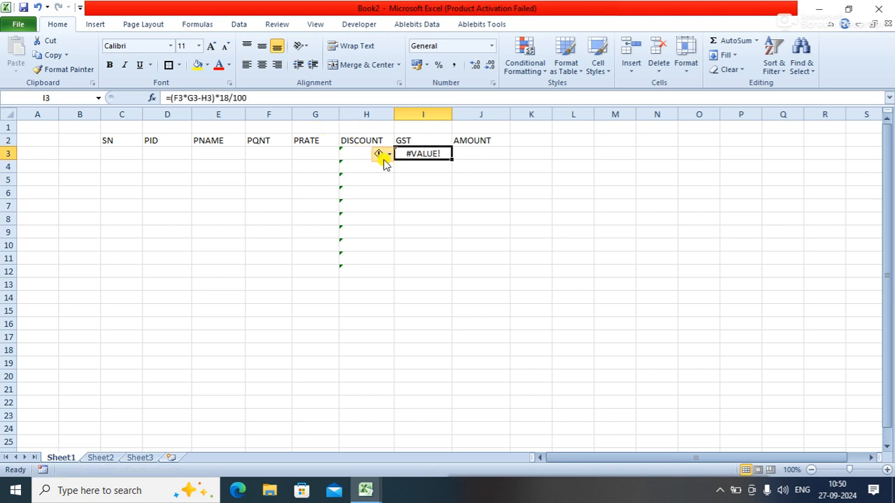
left_click(169, 98)
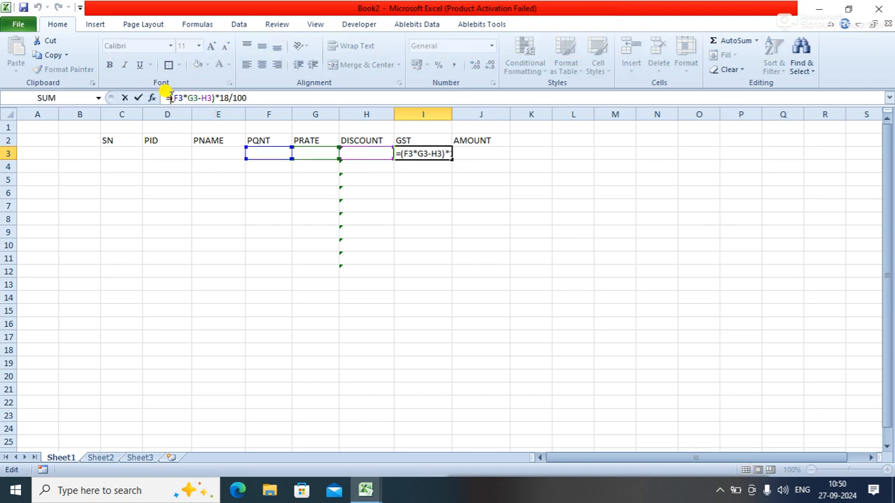
type("IF")
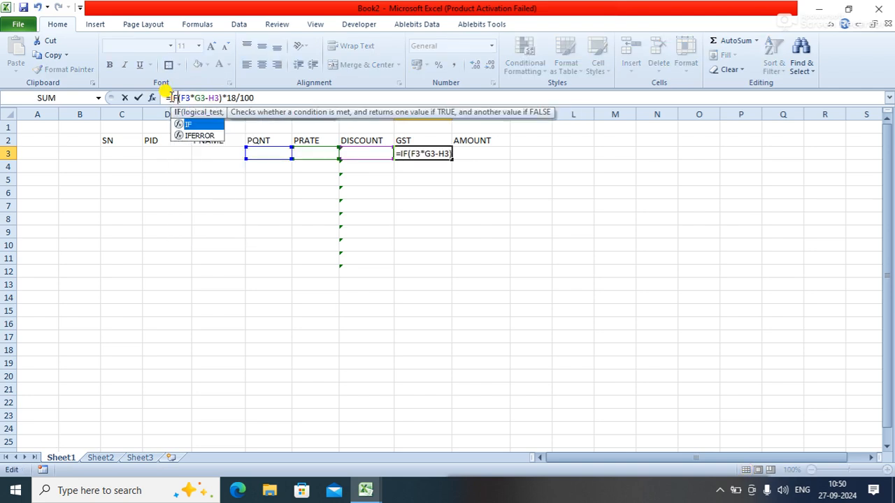
type("(")
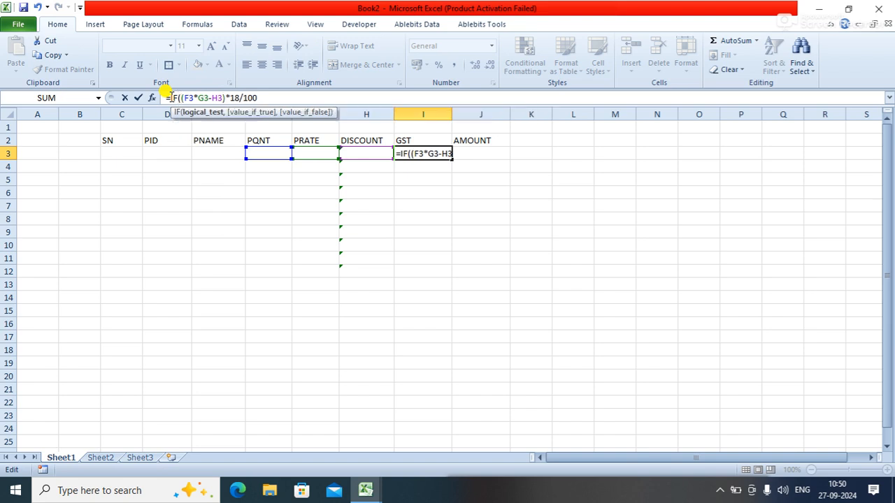
type("G3")
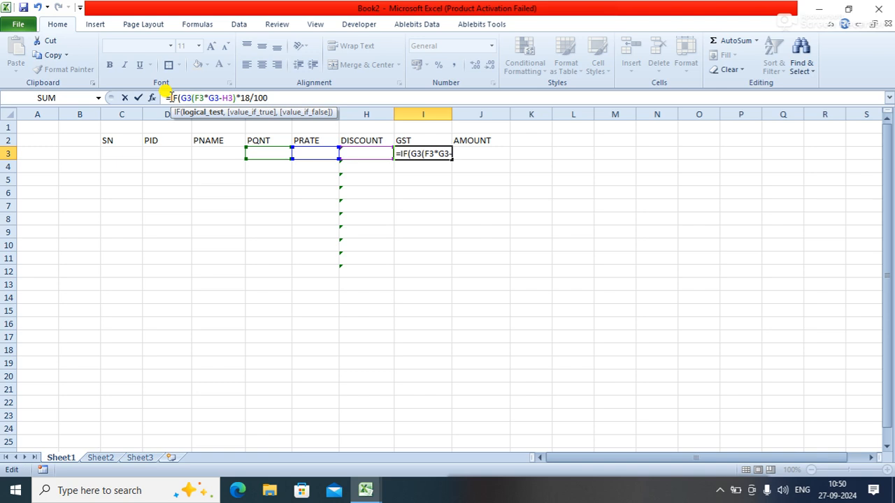
type("<>")
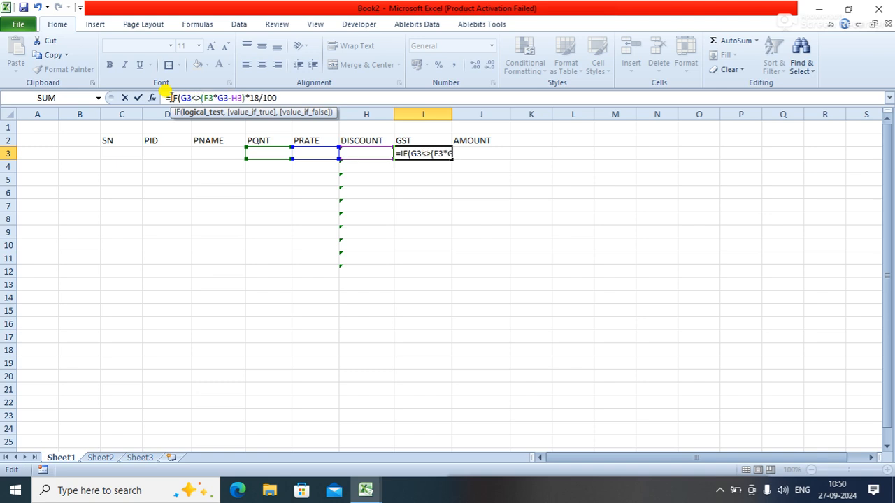
type("\"\",")
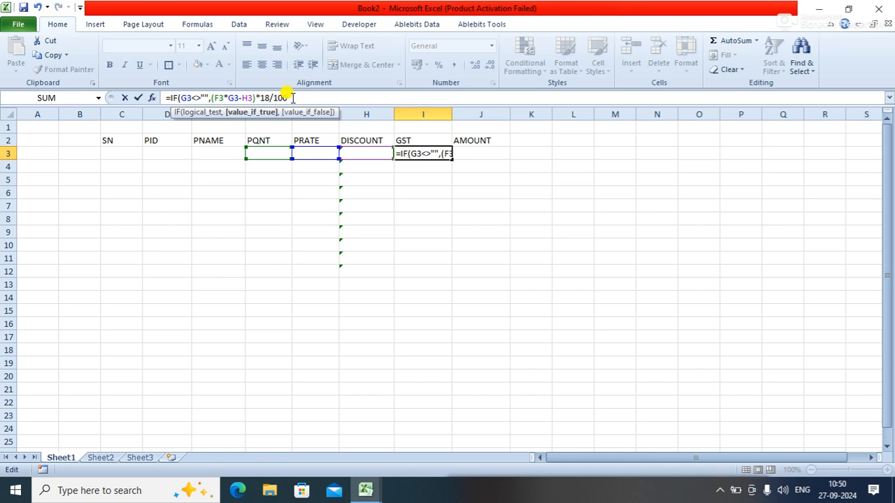
type(",")
type("\"\")")
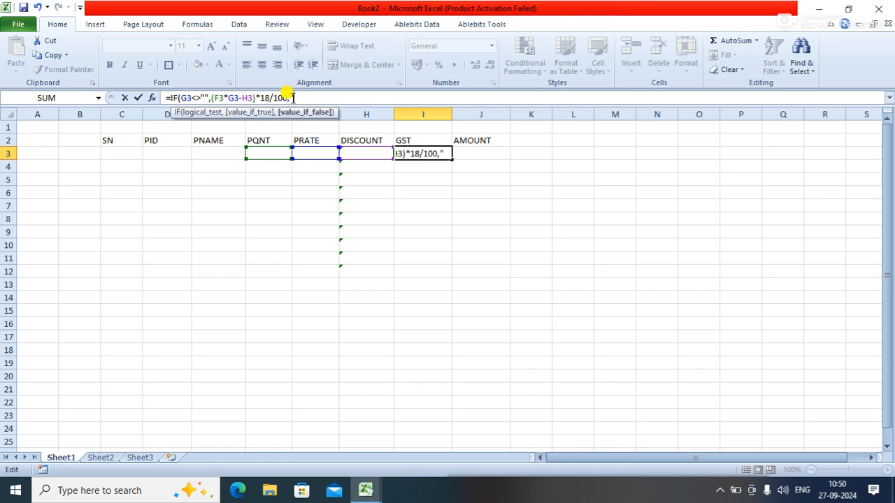
key("Return")
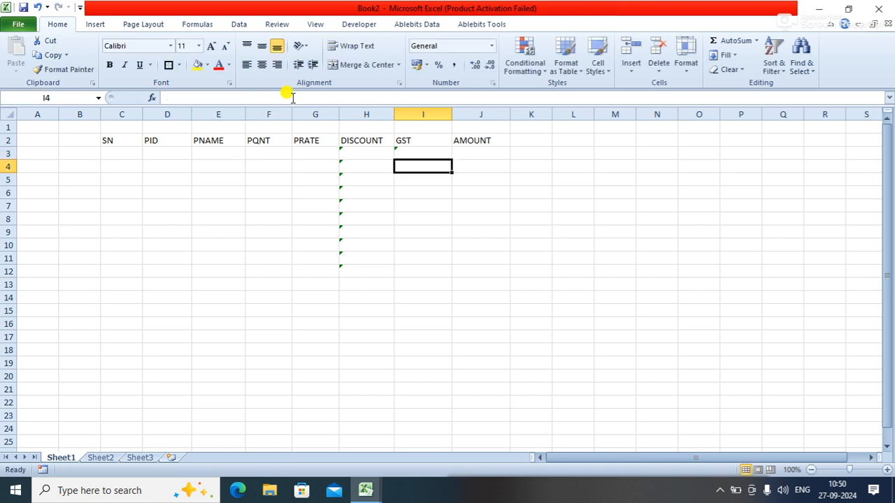
Step: Fill the GST formula from I3 down through I12 and select cell J3 under AMOUNT
left_click(408, 152)
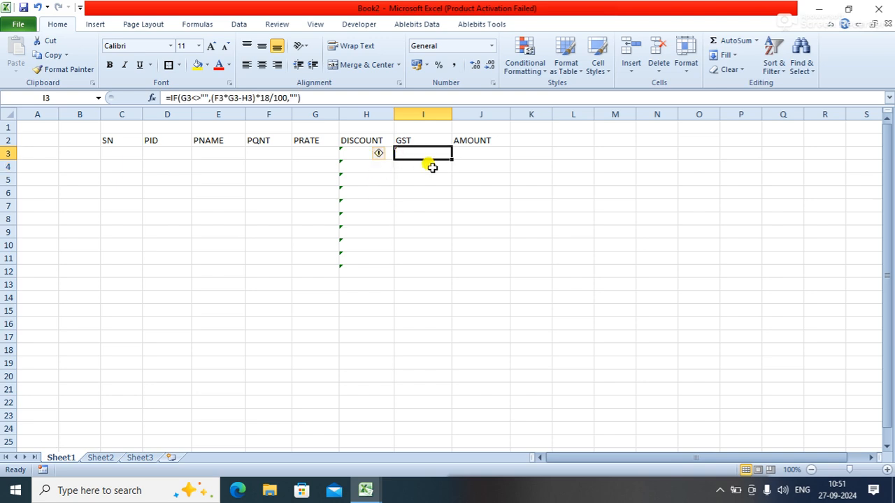
double_click(452, 159)
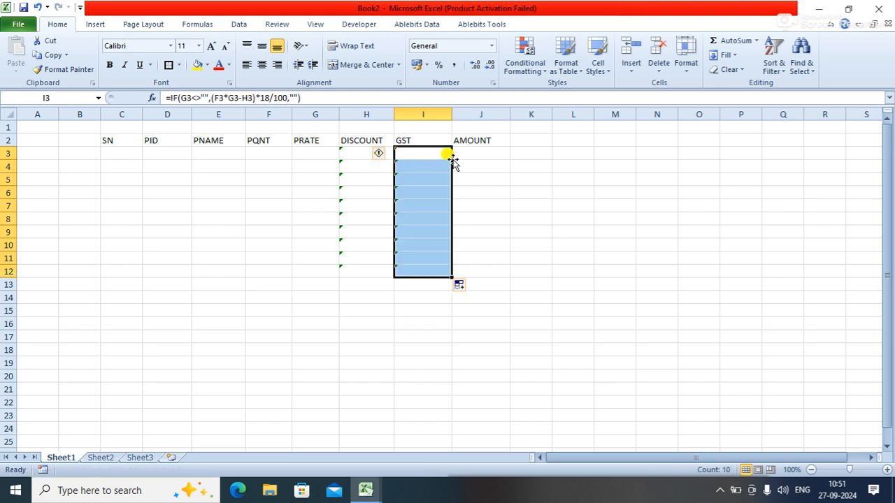
left_click(489, 154)
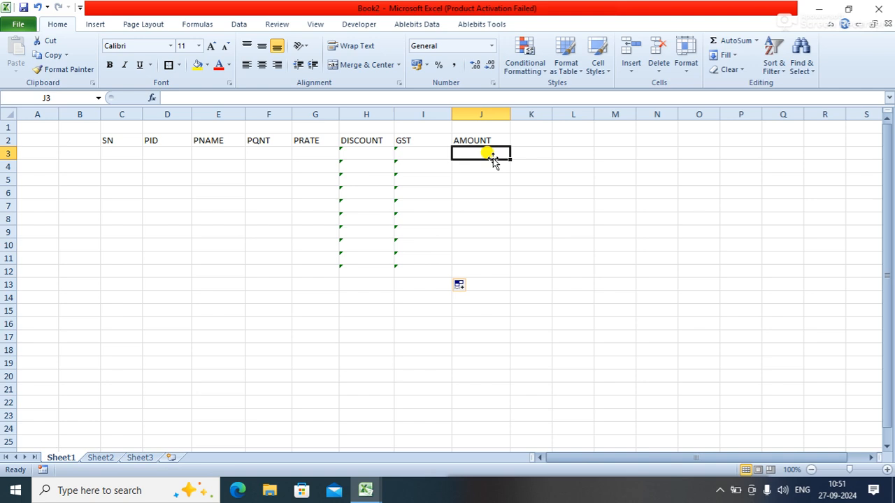
Step: Begin the AMOUNT formula in cell J3 as =IF(G3<>"", with the value-if-true argument still open
left_click_drag(493, 159, 437, 152)
key("Escape")
type("=")
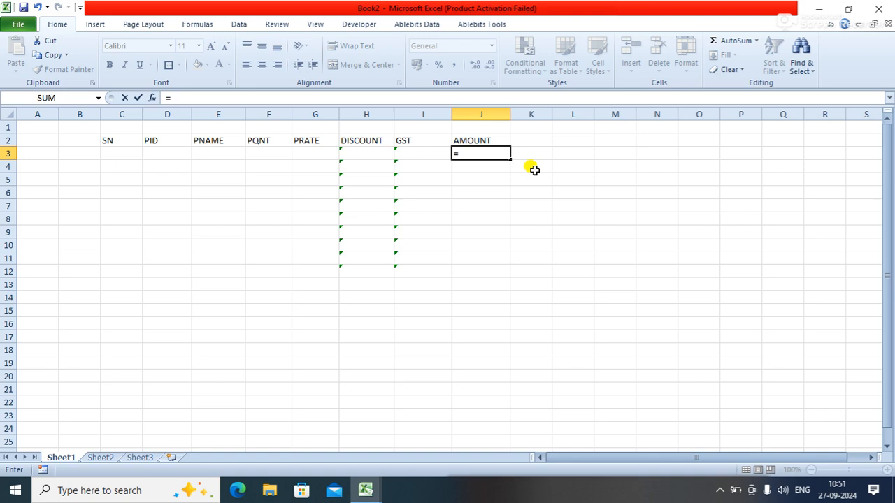
type("I")
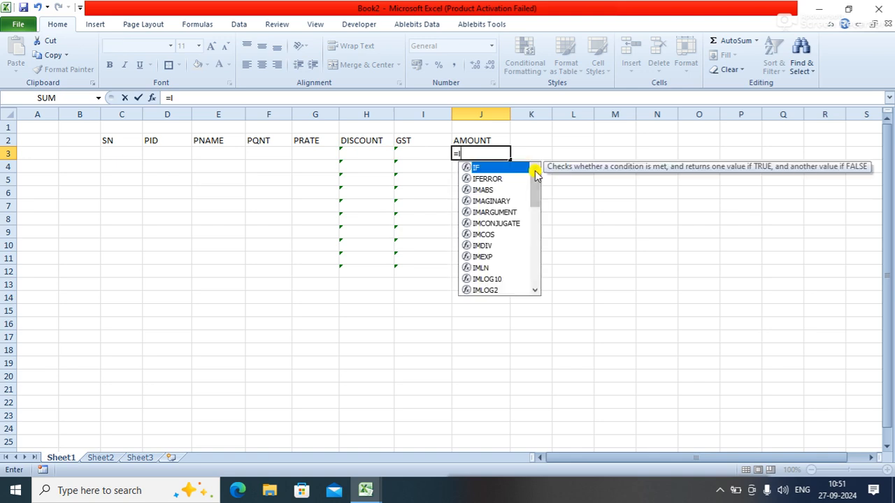
type("F")
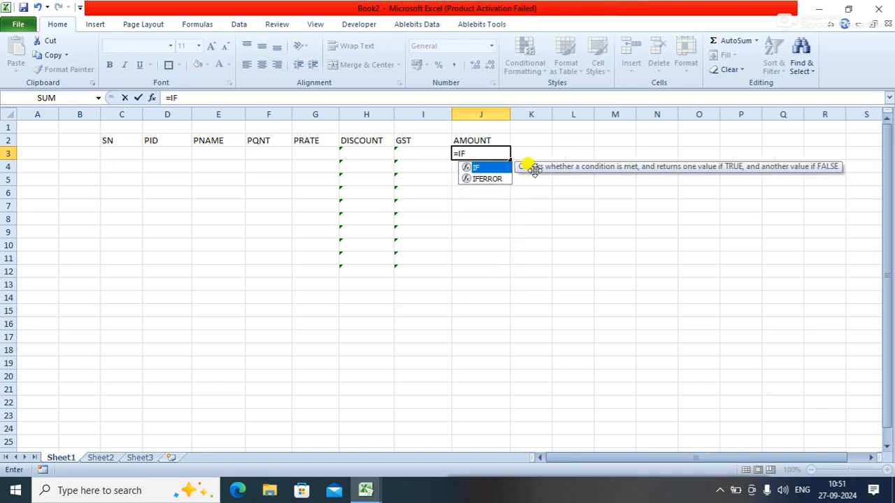
type("(G")
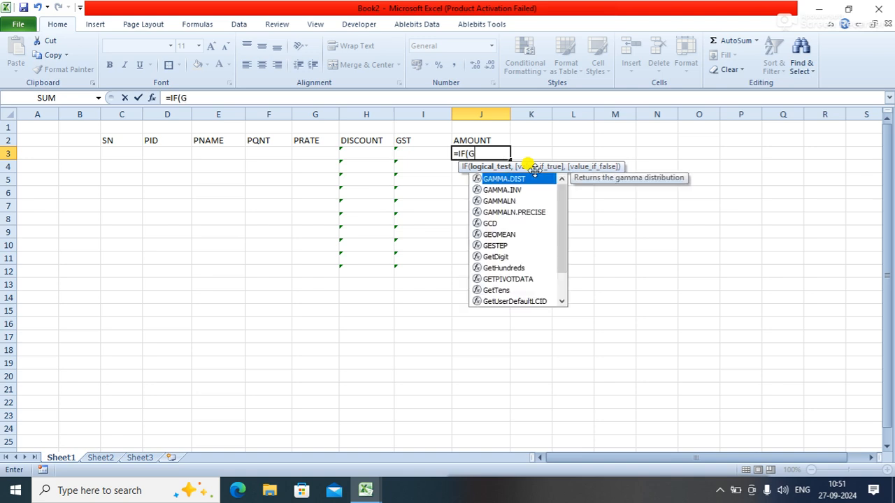
type("3<>")
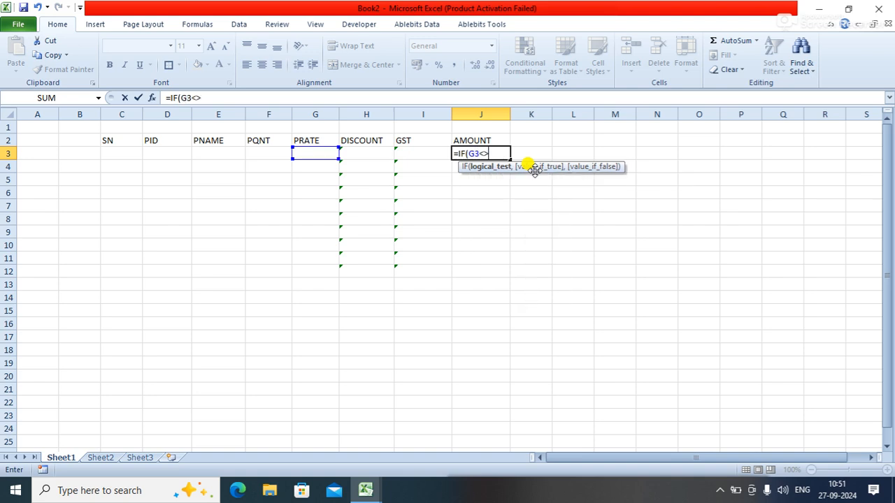
type("\"\",")
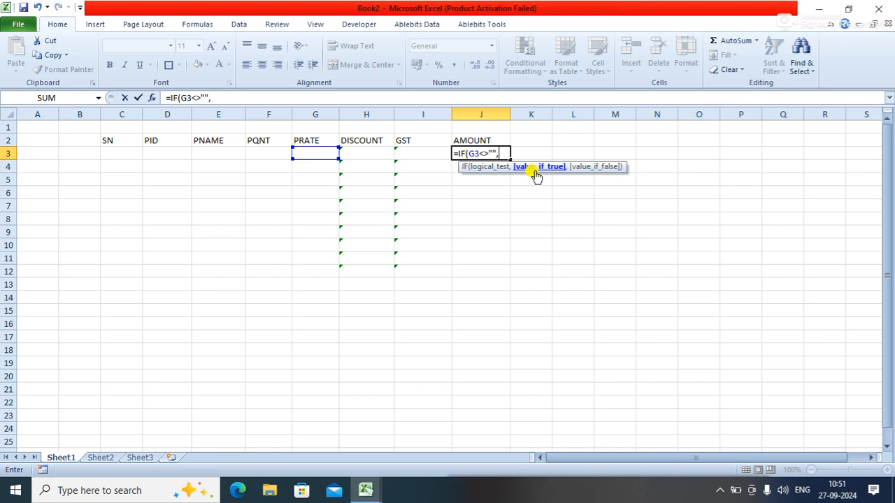
type("F3*G")
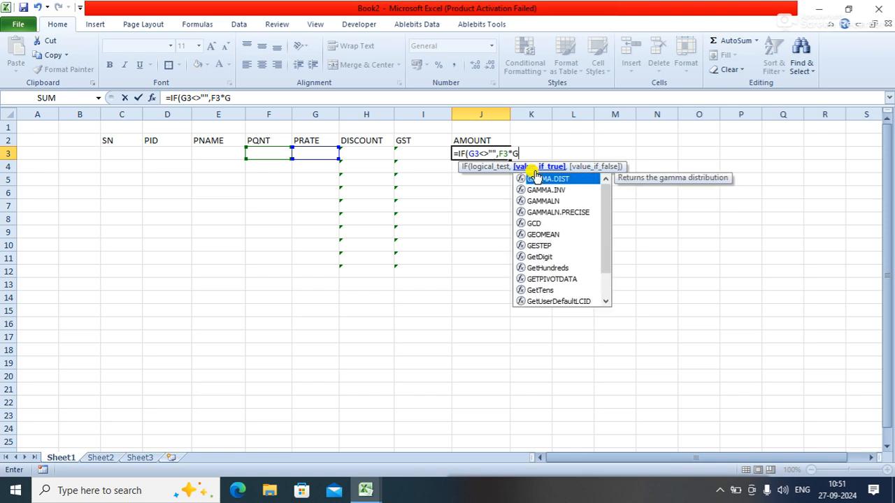
type("3")
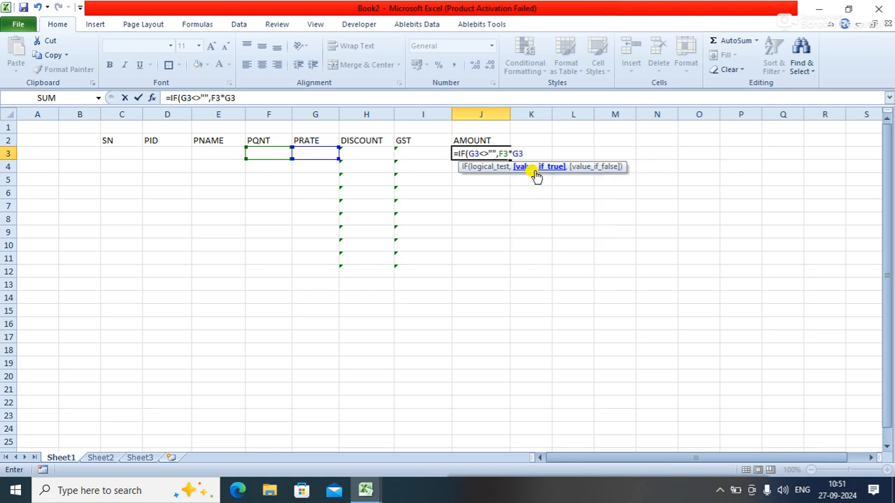
key("BackSpace")
key("BackSpace")
key("BackSpace")
key("BackSpace")
key("BackSpace")
Step: Complete and enter the AMOUNT formula in J3 as =IF(G3<>"",(F3*G3-H3)+I3,"")
type("(F3*G3-H3")
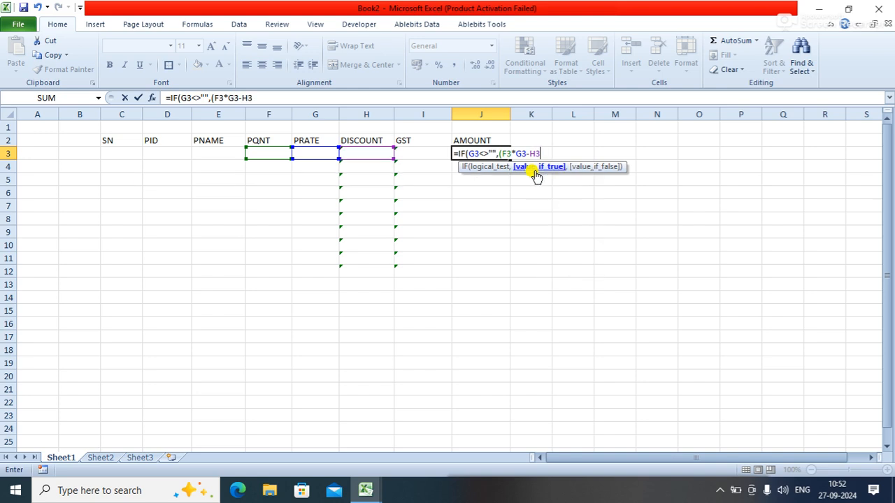
type(")+")
type("I3")
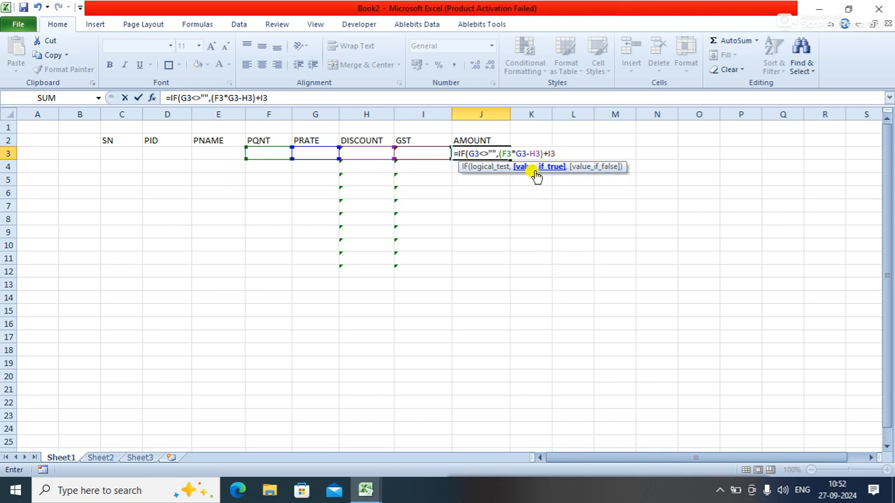
type(",")
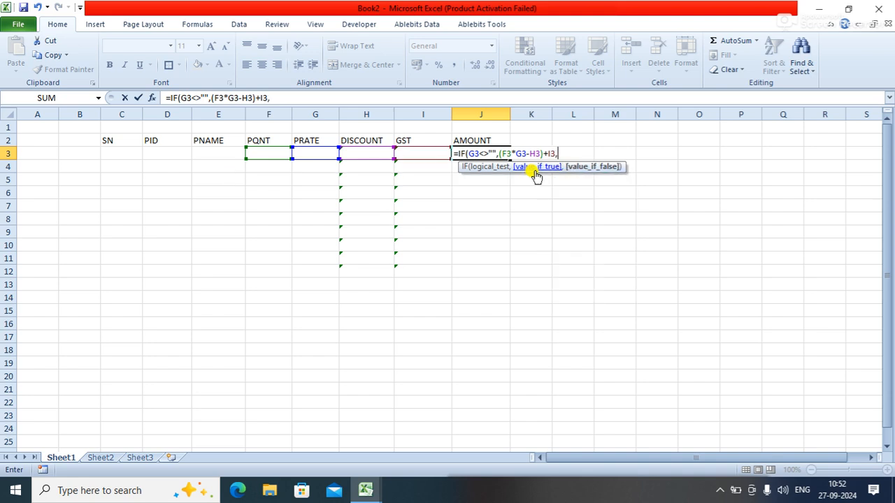
type("\"\")")
key("Return")
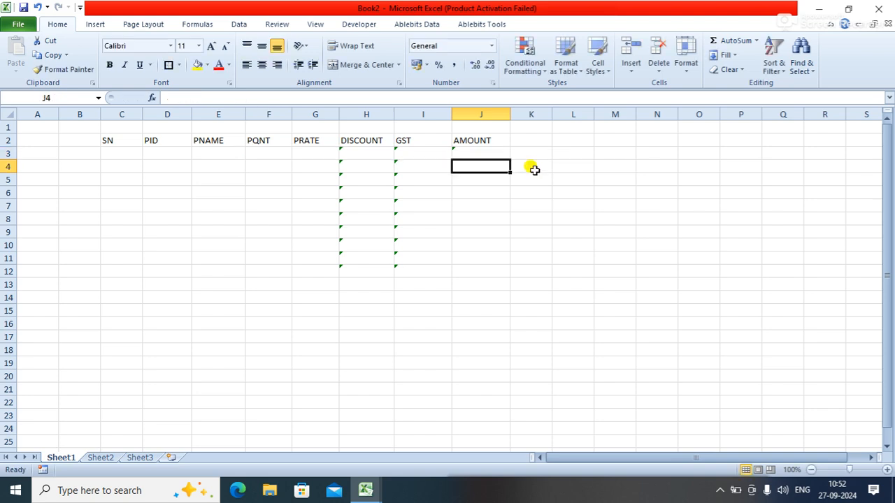
Step: Fill the AMOUNT formula from J3 down through J12
left_click(495, 150)
left_click_drag(510, 159, 510, 277)
left_click(566, 183)
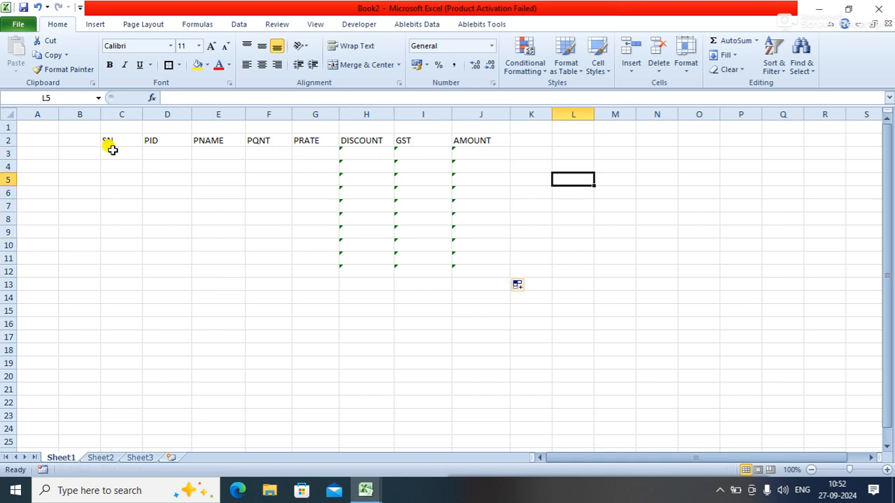
Step: Enter the serial numbers 3, 2, 4, 5 and 6 in cells C3 to C7 under SN
left_click(112, 149)
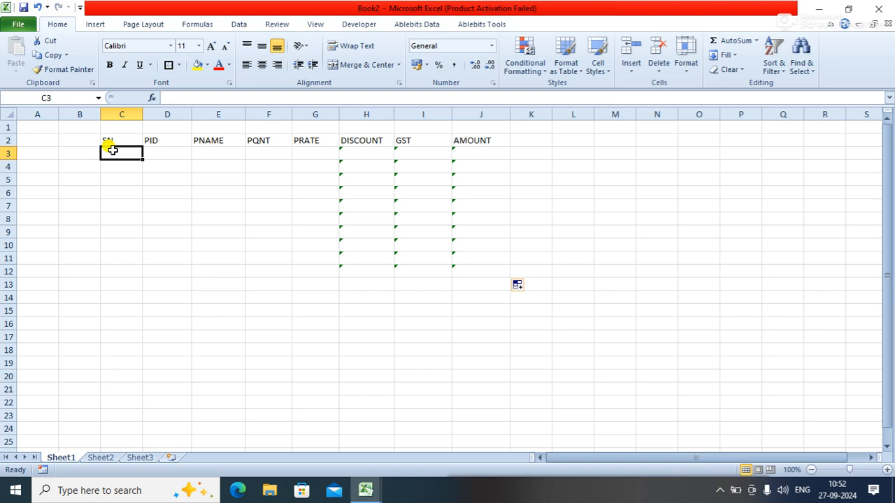
type("3")
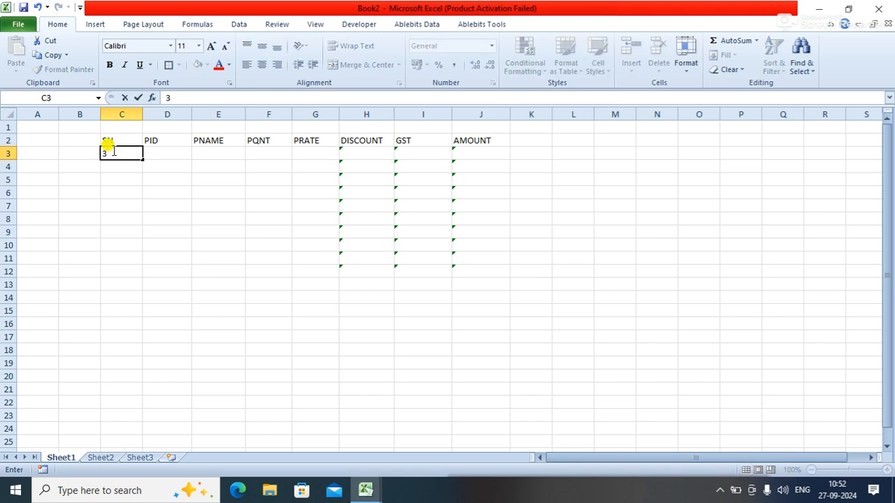
key("Return")
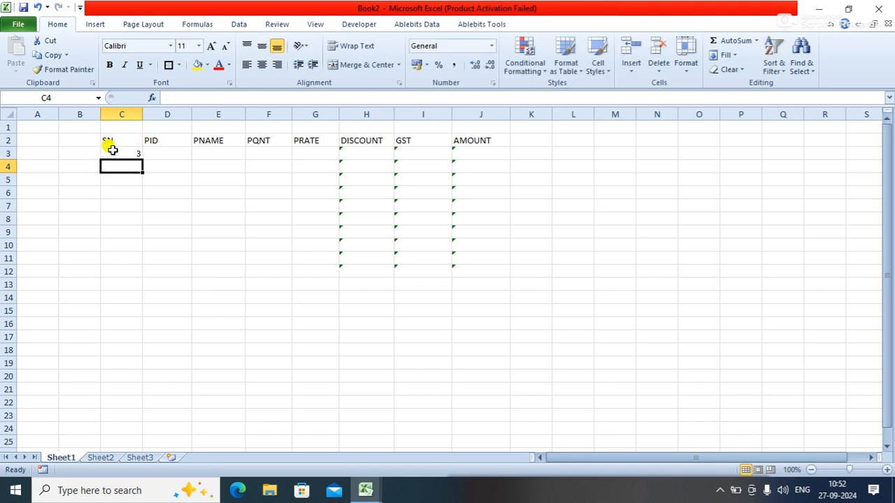
type("2")
key("Return")
type("4")
key("Return")
type("5")
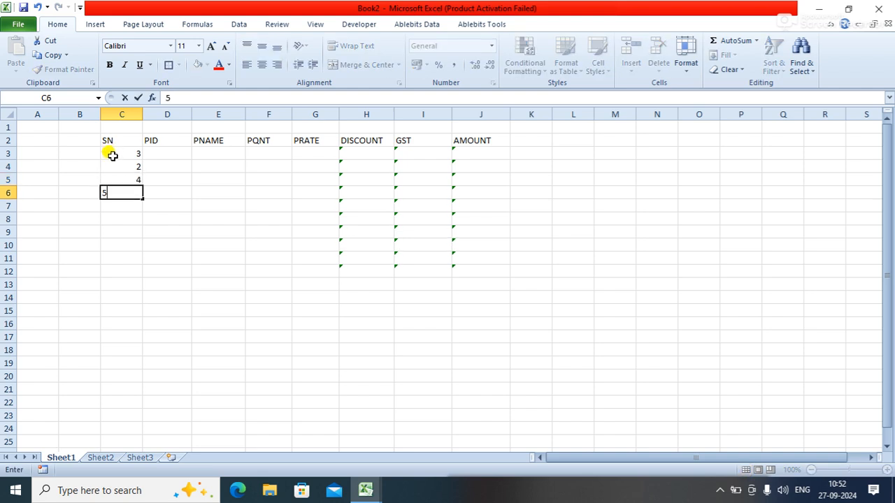
key("Return")
type("6")
key("Return")
Step: Continue the SN column with 1, 7, 9, 8 and 10 in cells C8 to C12
type("3")
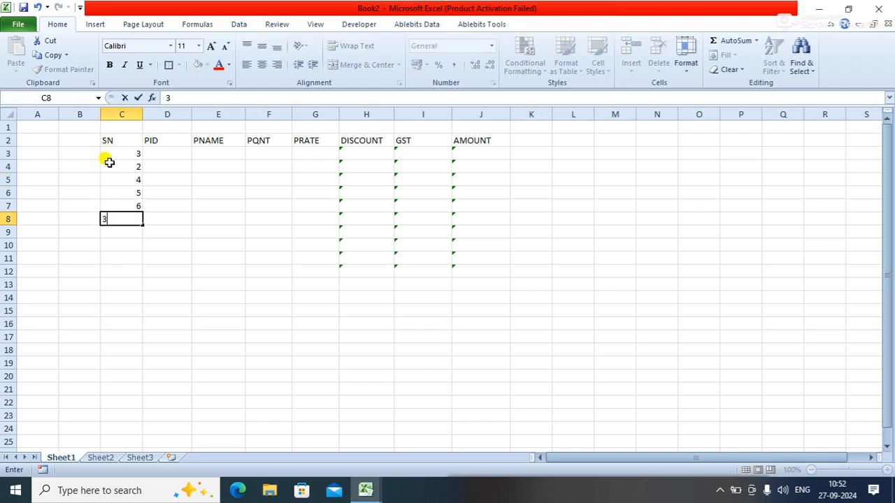
key("BackSpace")
type("17")
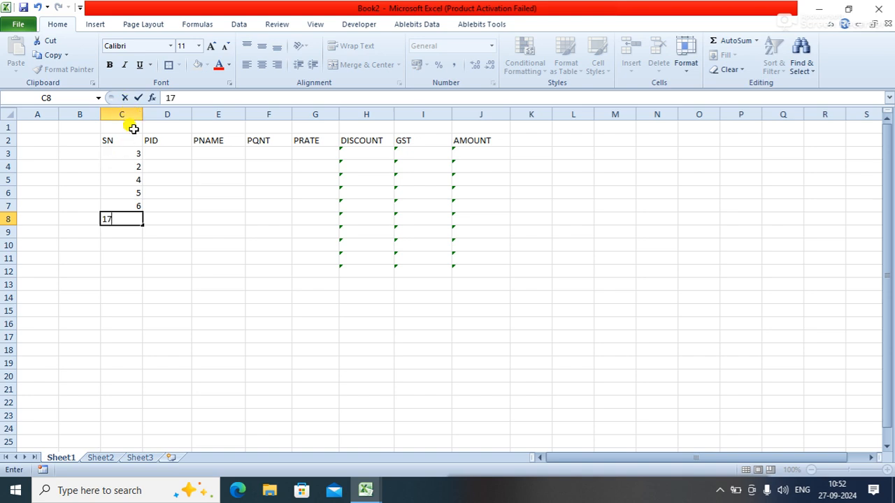
key("BackSpace")
key("Return")
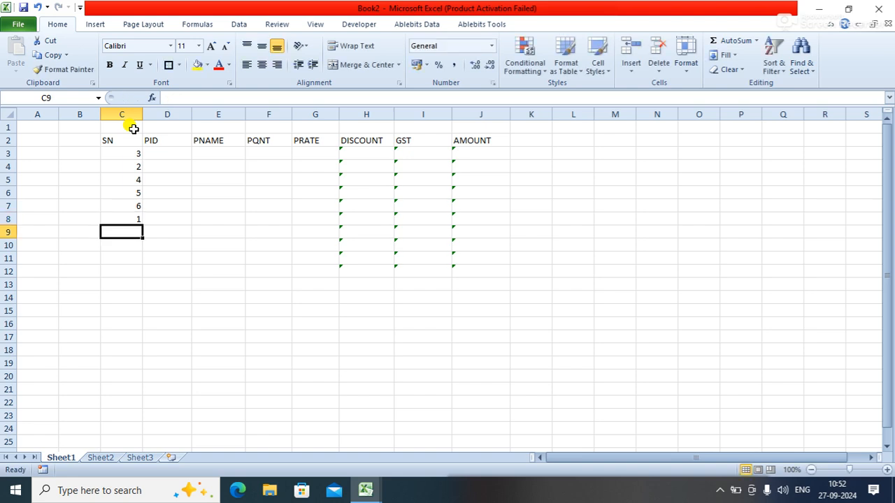
type("7")
key("Return")
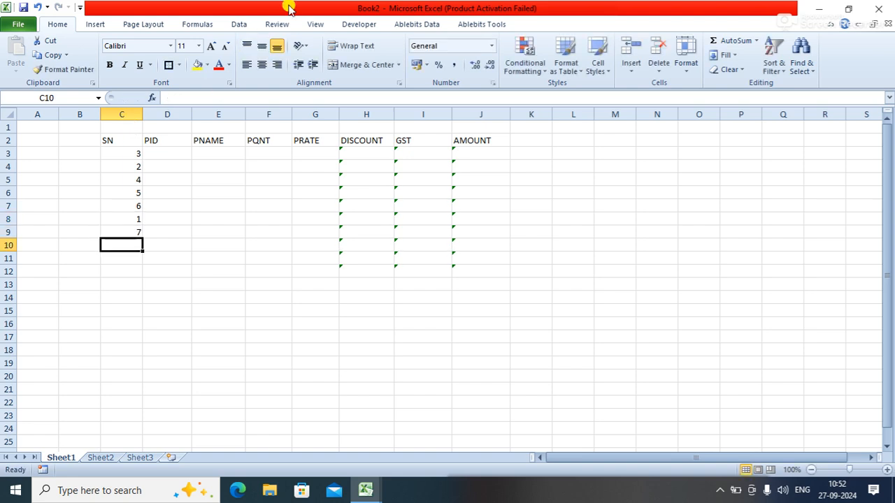
type("9")
key("Return")
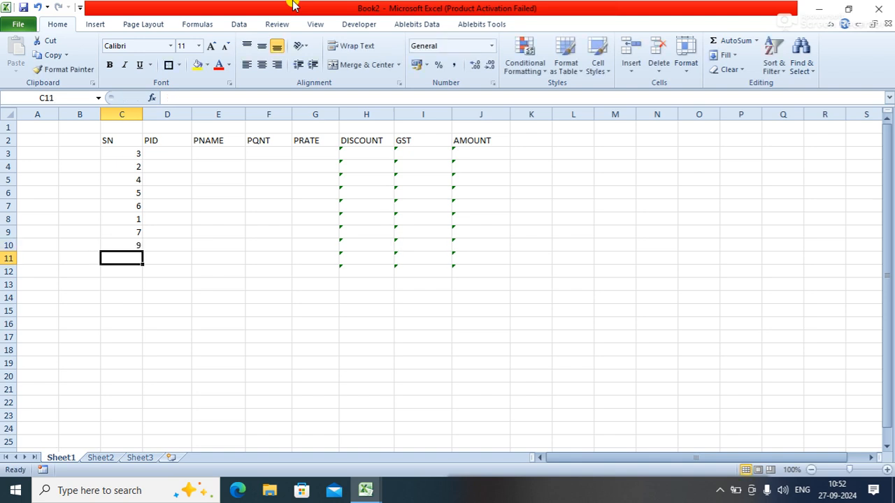
type("8")
key("Return")
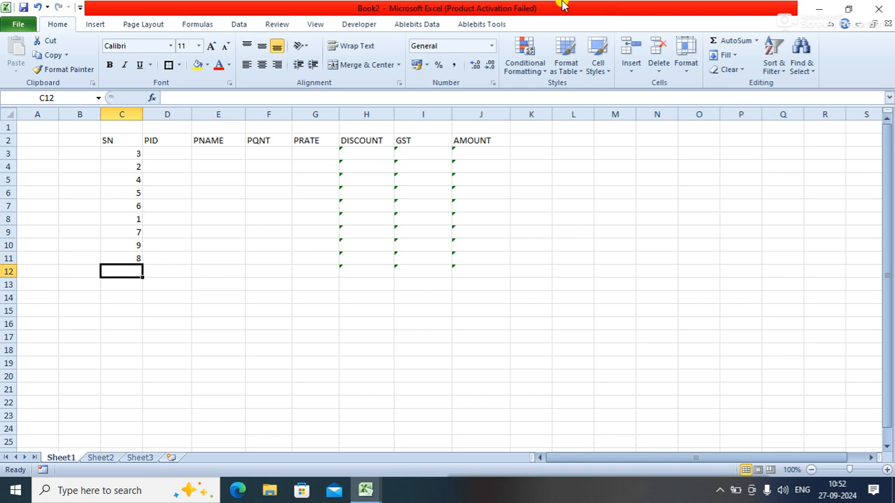
type("10")
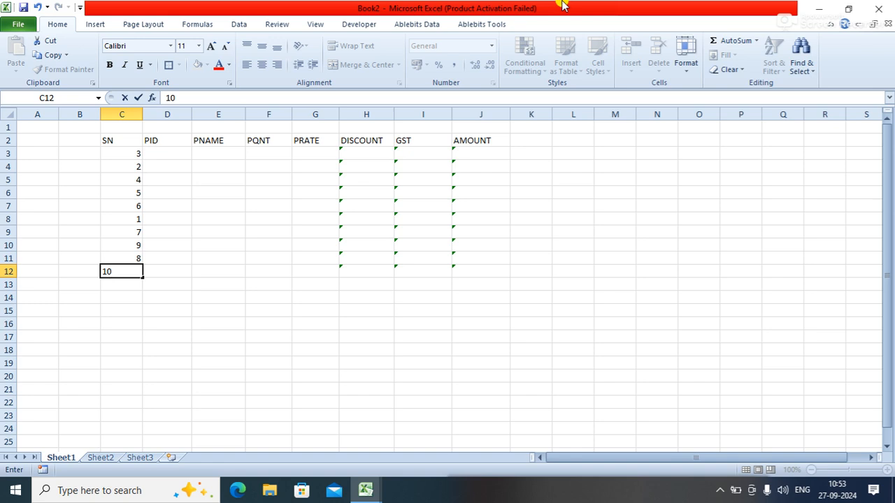
key("Return")
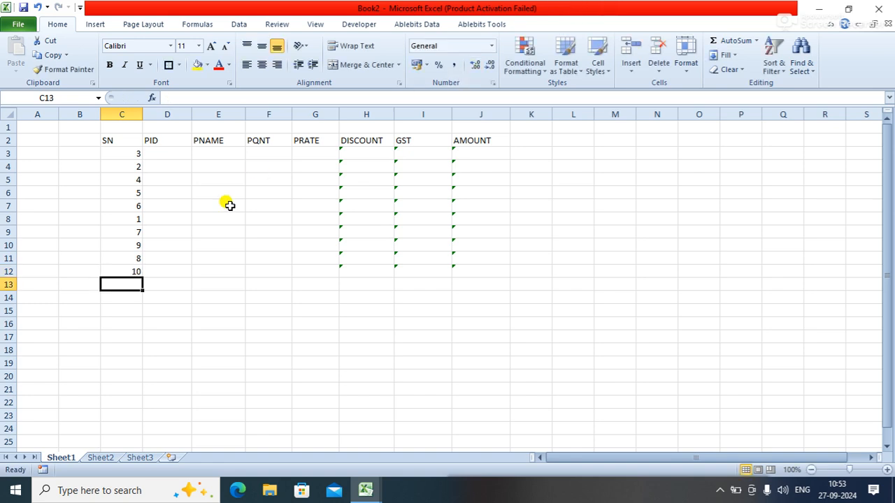
Step: Enter the product IDs P101 and P102 in cells D3 and D4 under PID
left_click(163, 154)
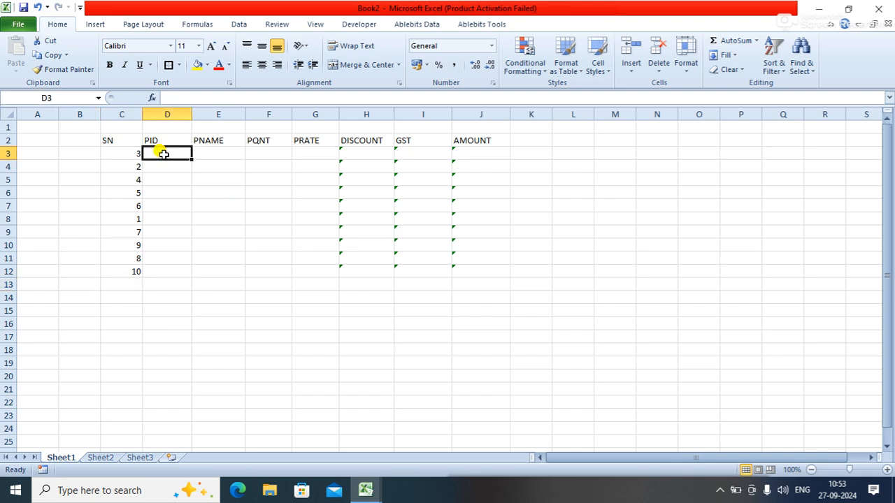
type("P0")
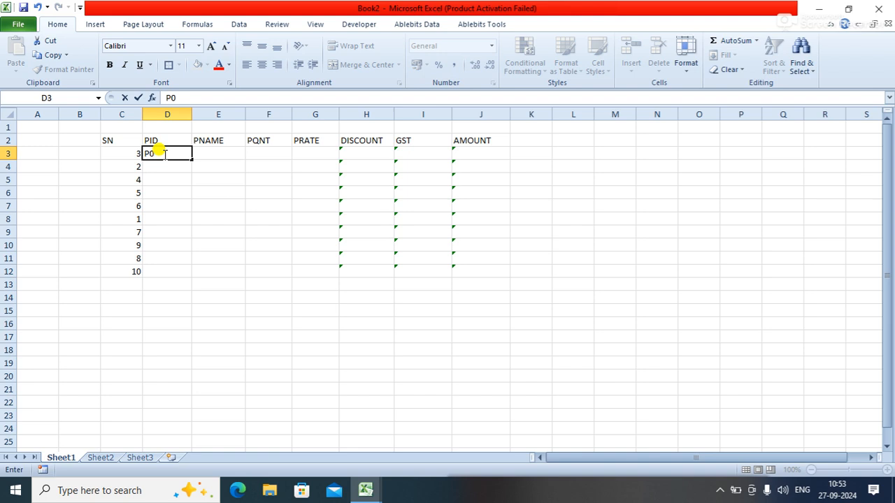
key("BackSpace")
type("101")
key("Return")
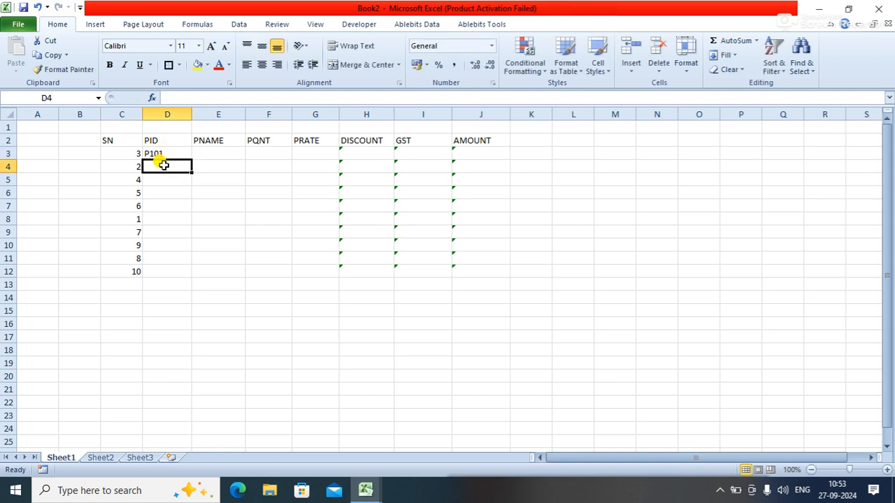
type("P101")
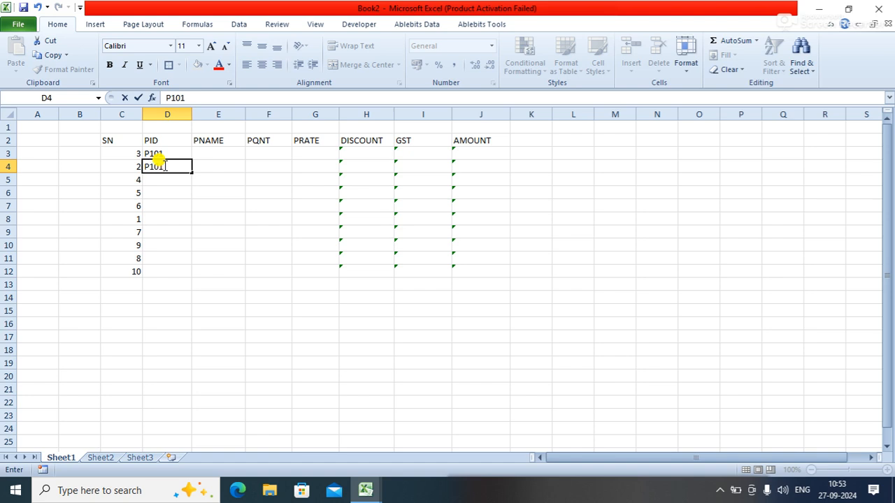
key("BackSpace")
type("2")
key("Return")
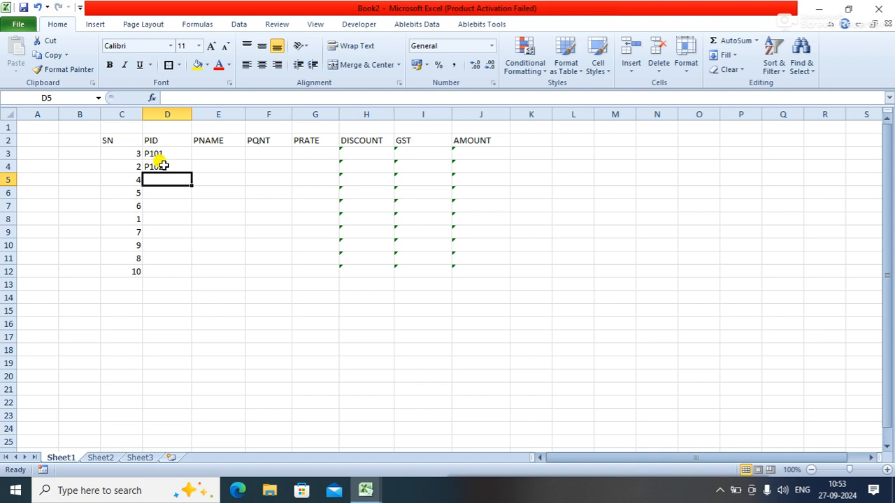
Step: Enter the product IDs P103, P105 and P109 in cells D5 to D7 under PID
type("P10")
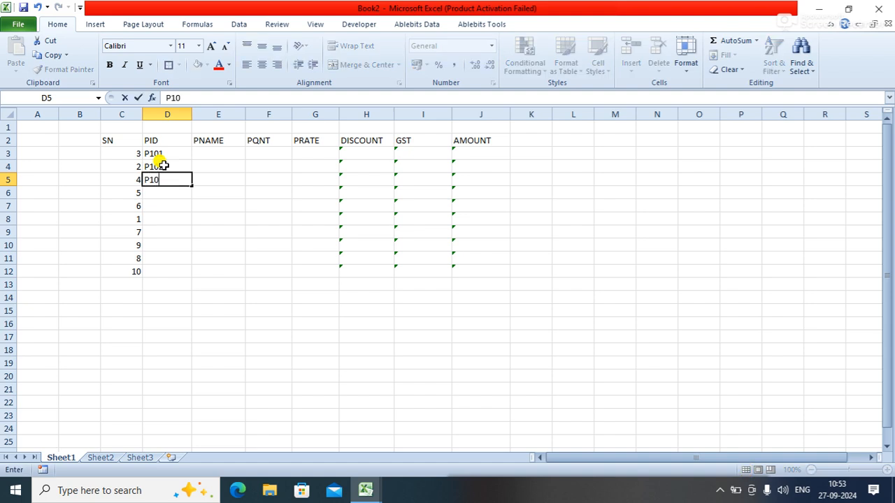
type("3")
key("Return")
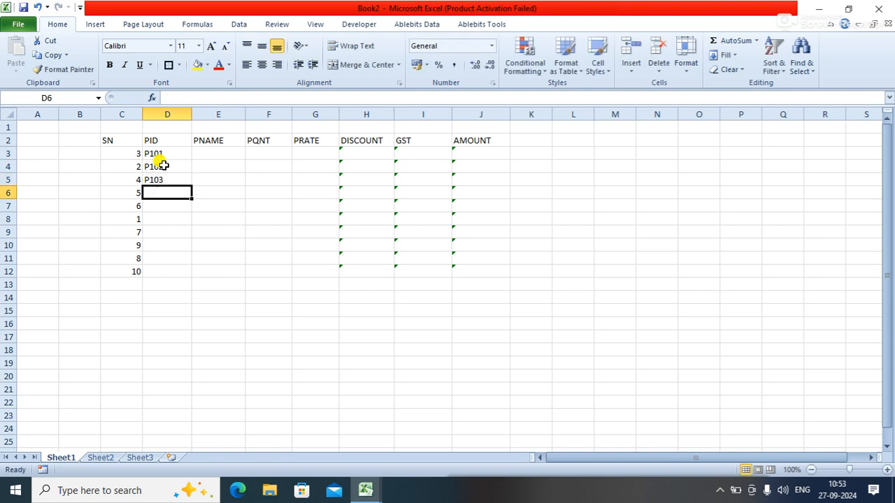
type("P")
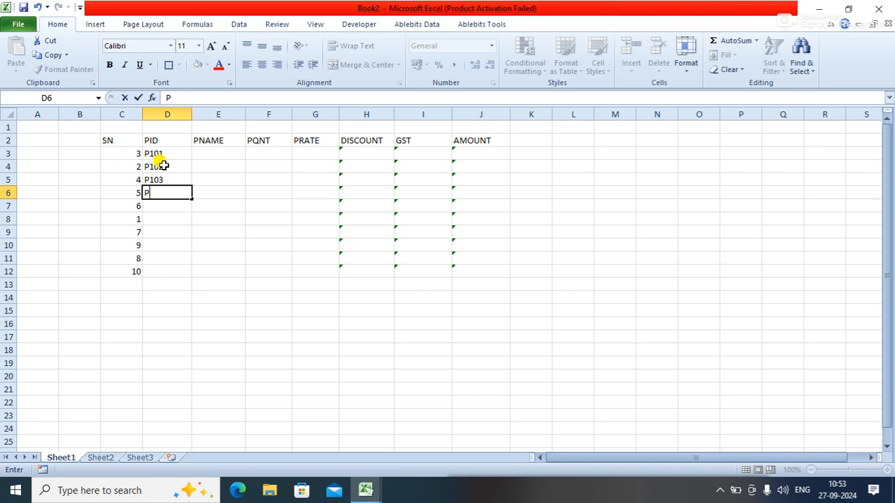
type("105")
key("Return")
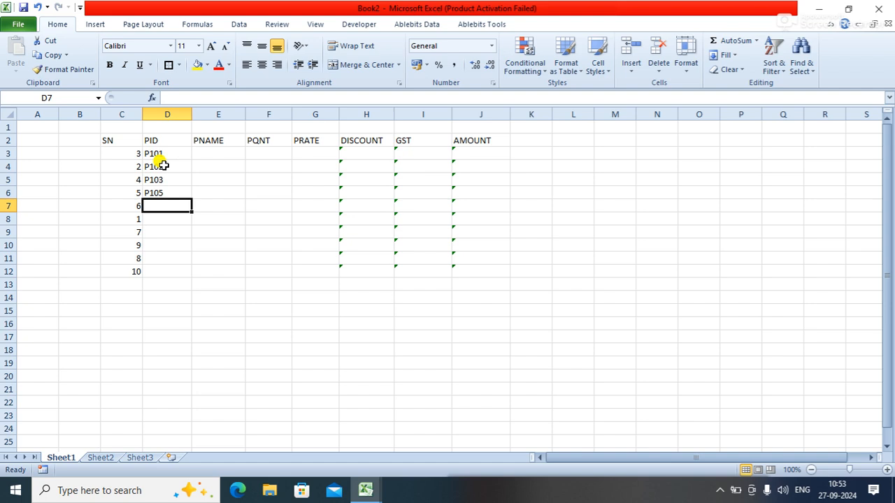
type("P109")
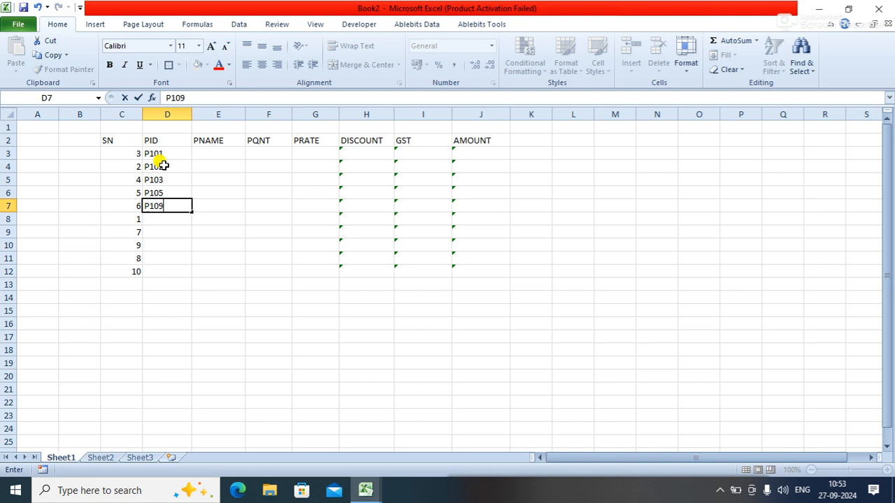
key("Return")
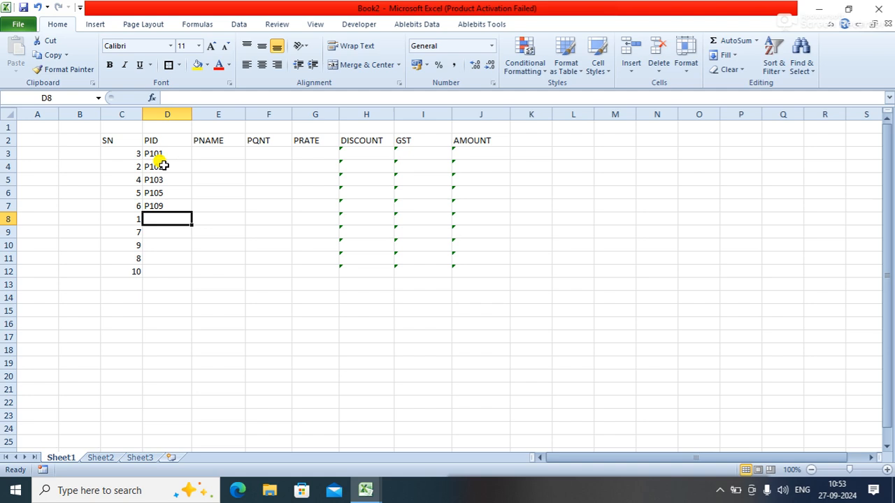
Step: Continue the PID column with P104 in cell D8 and P108 in cell D9
type("P")
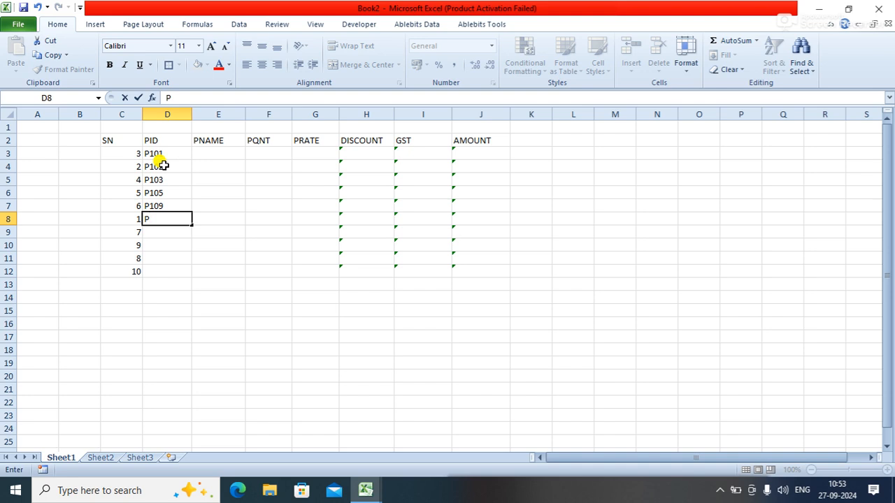
type("104")
key("Return")
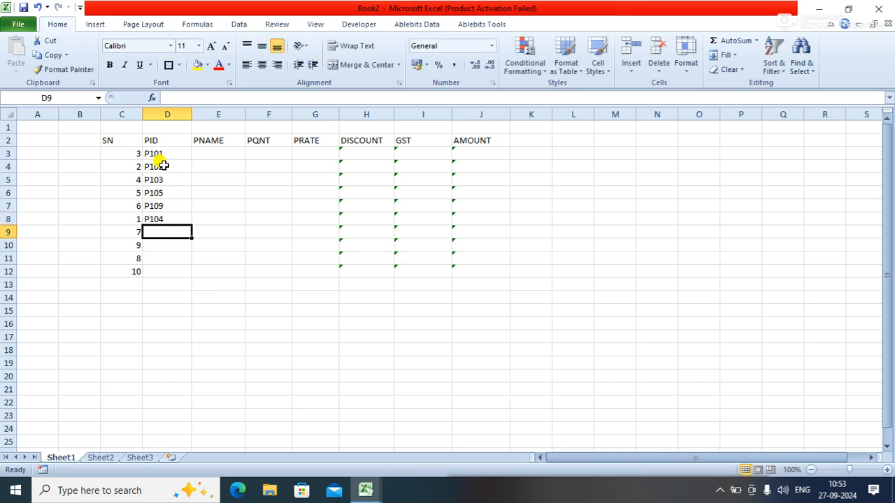
type("P10")
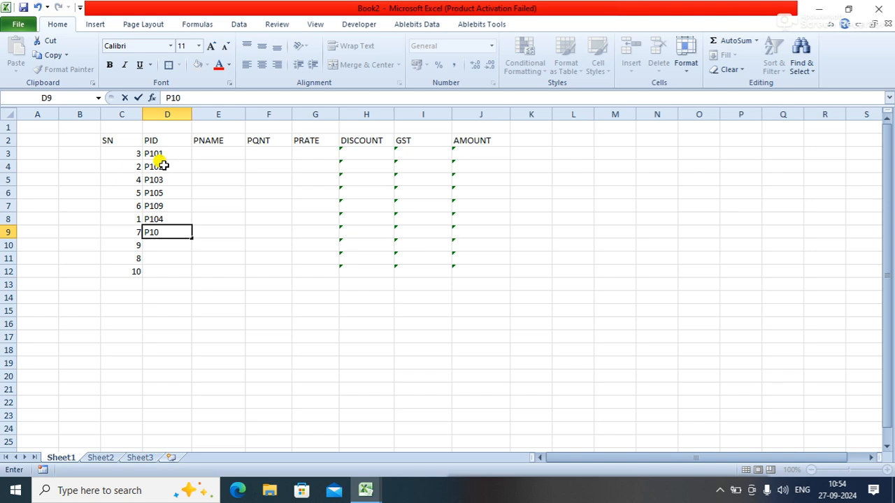
type("8")
key("Return")
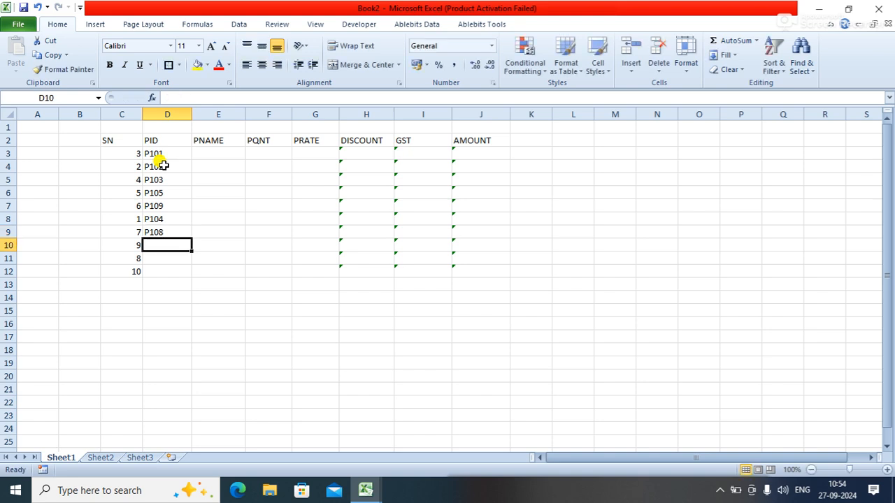
Step: Complete the PID column with P106, P107 and P110 in cells D10 to D12
type("1")
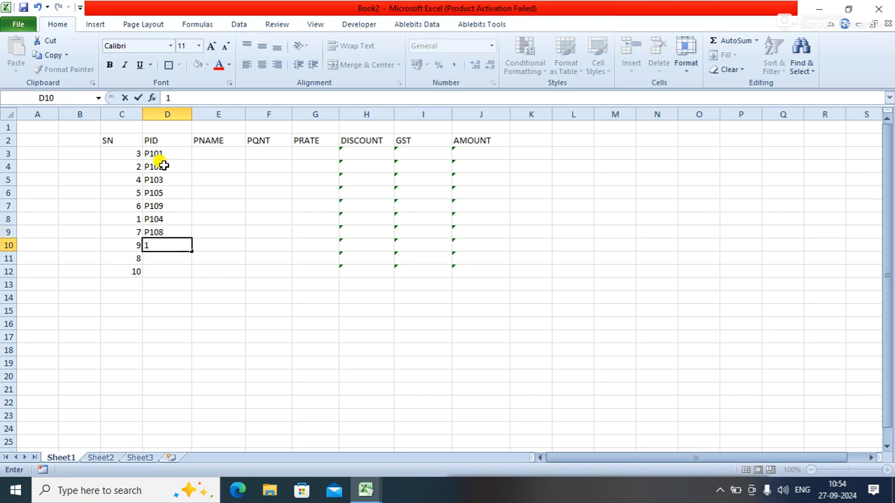
key("BackSpace")
type("P106")
key("Return")
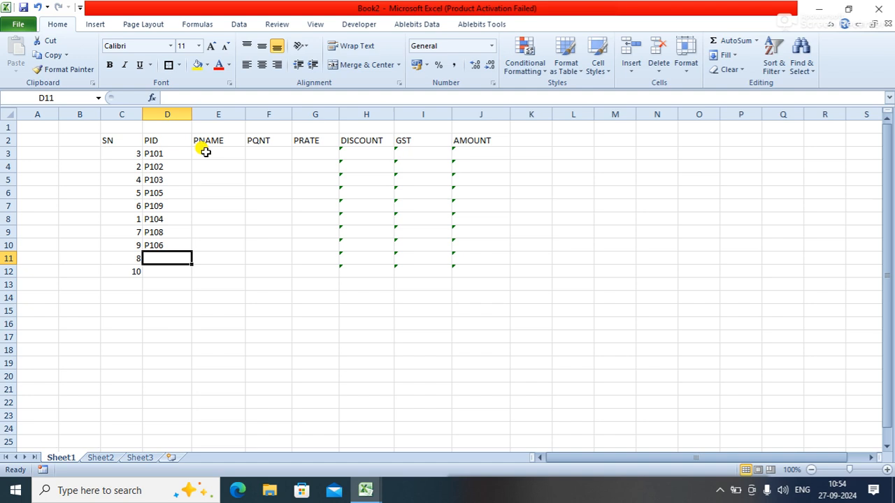
type("P107")
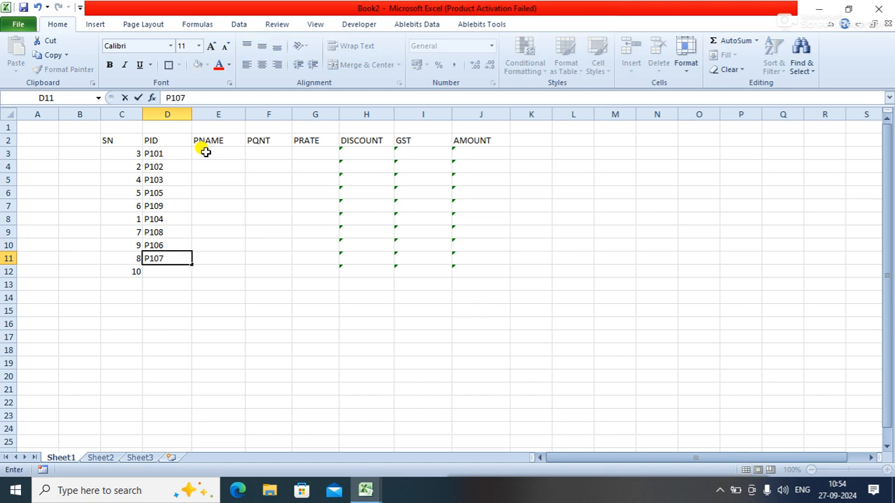
key("Return")
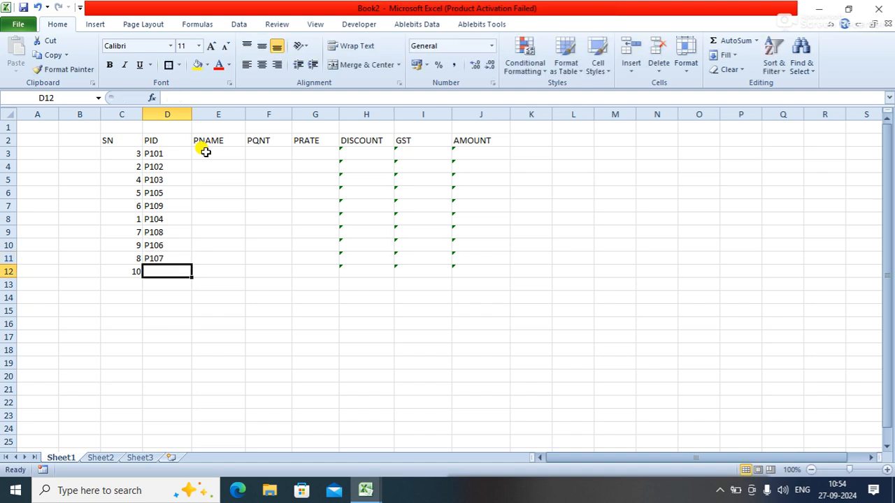
type("P110")
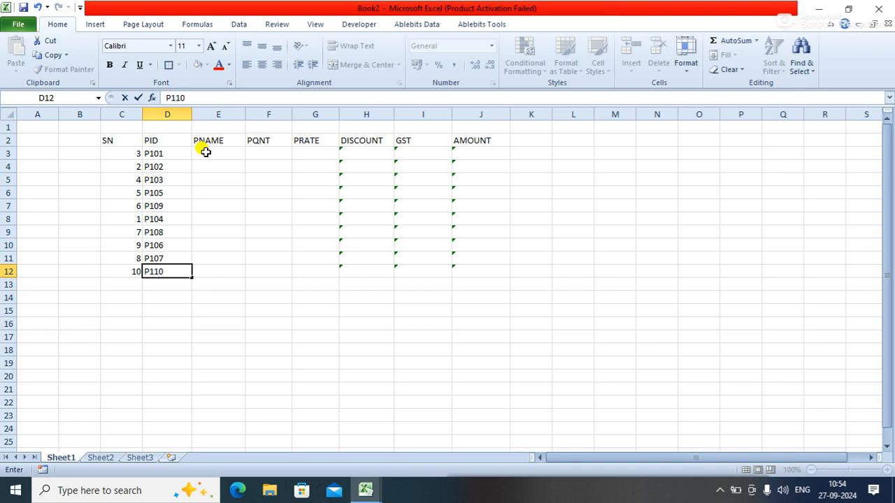
Step: Enter the product names TV, CAR, AC, FREEZE and BIKE in cells E3 to E7 under PNAME
left_click(206, 151)
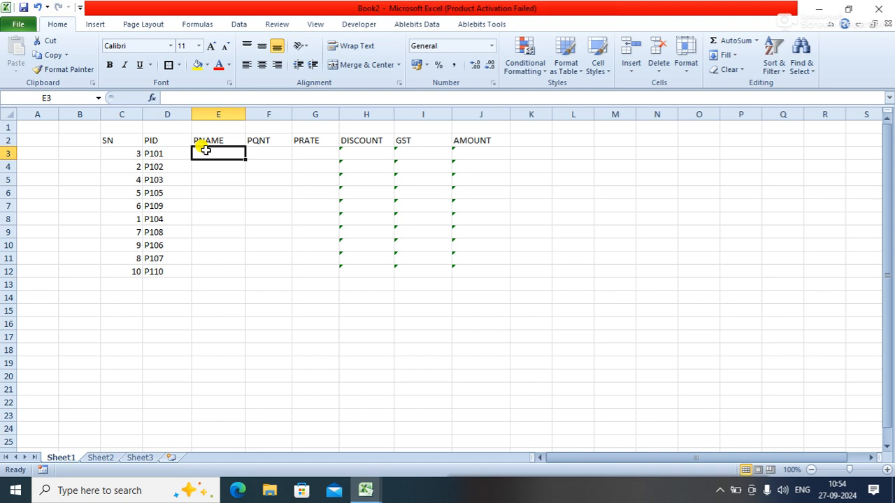
type("TV")
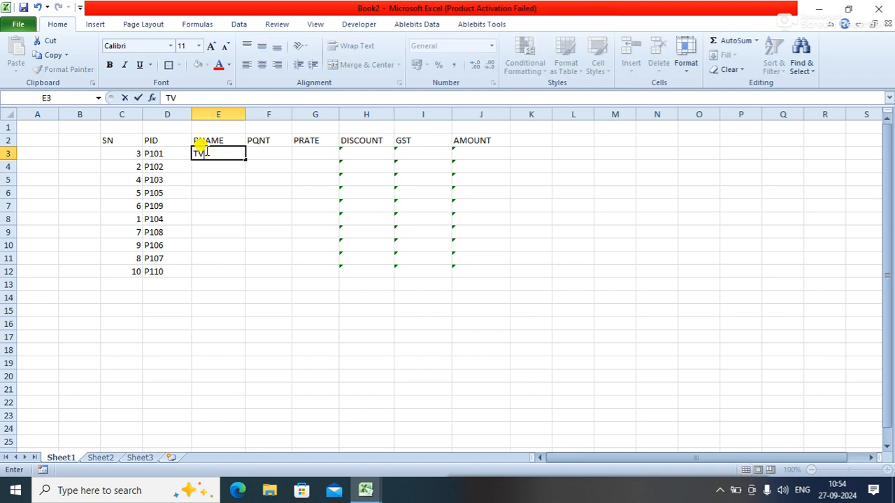
key("Return")
type("CAR")
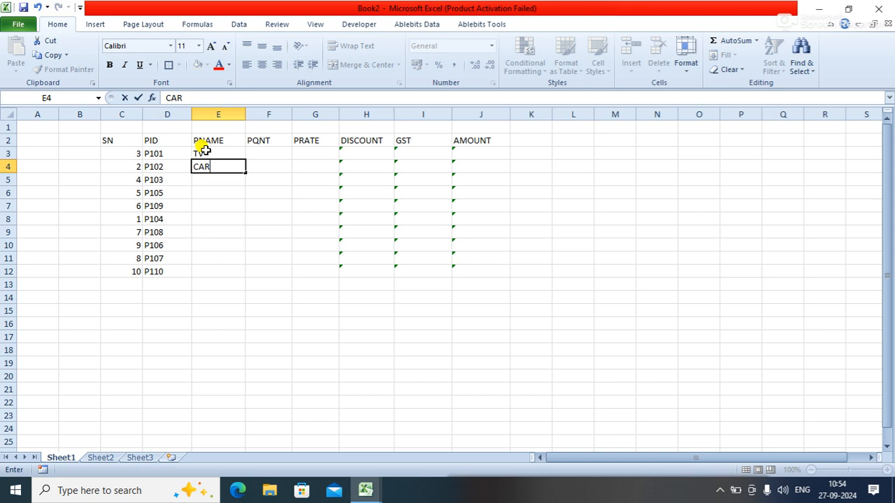
key("Return")
type("AC")
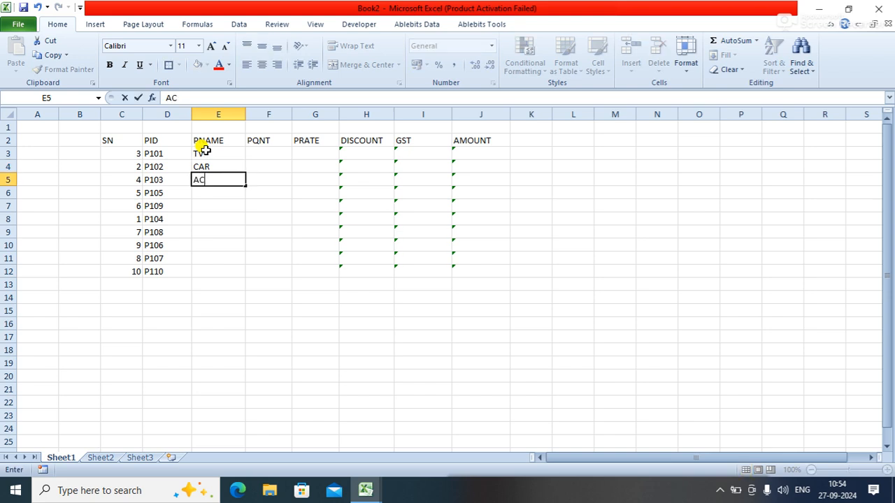
key("Return")
type("FREE")
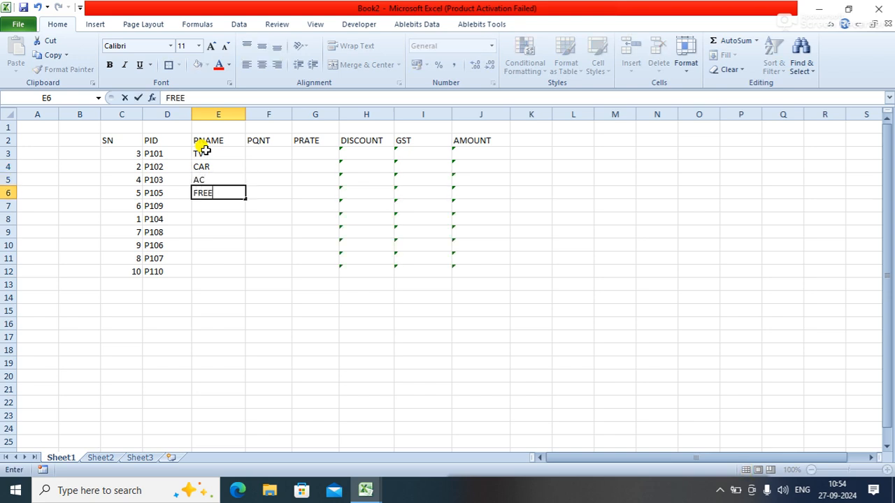
type("ZE")
key("Return")
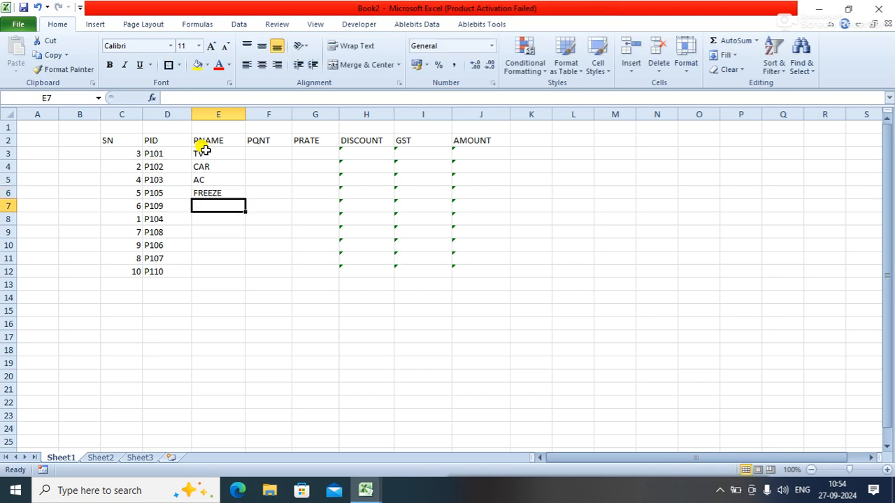
type("BIKE")
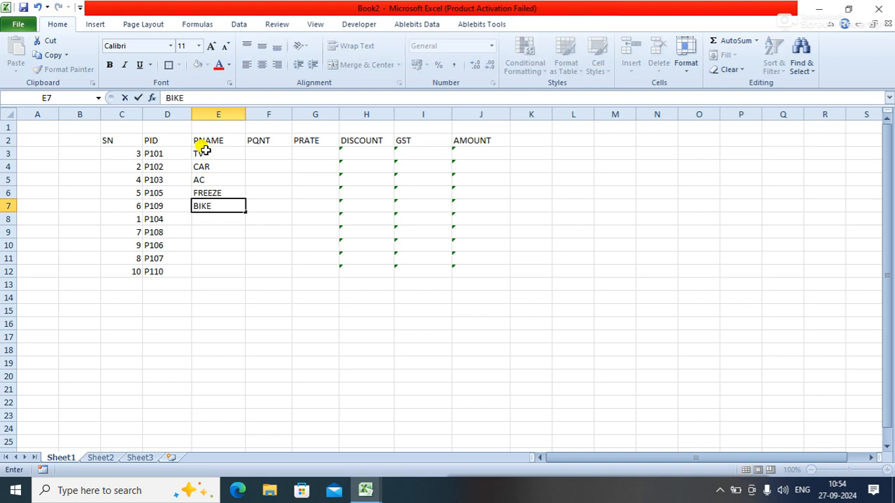
key("Return")
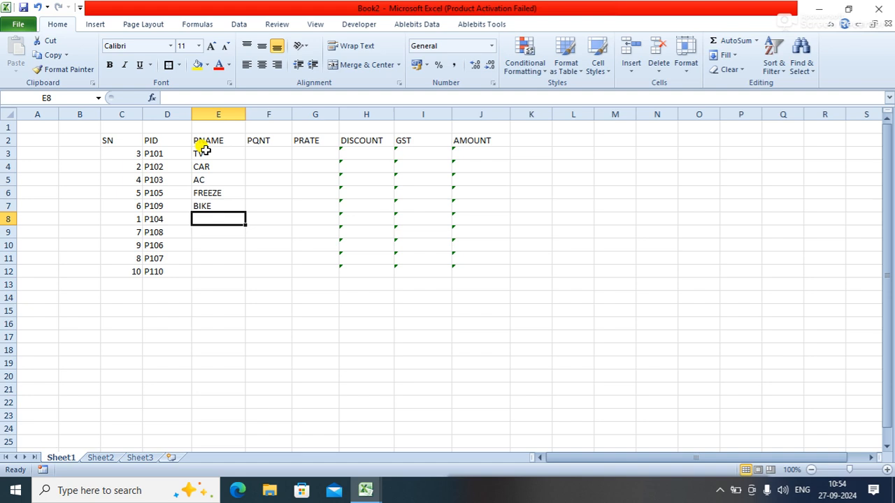
left_click(204, 151)
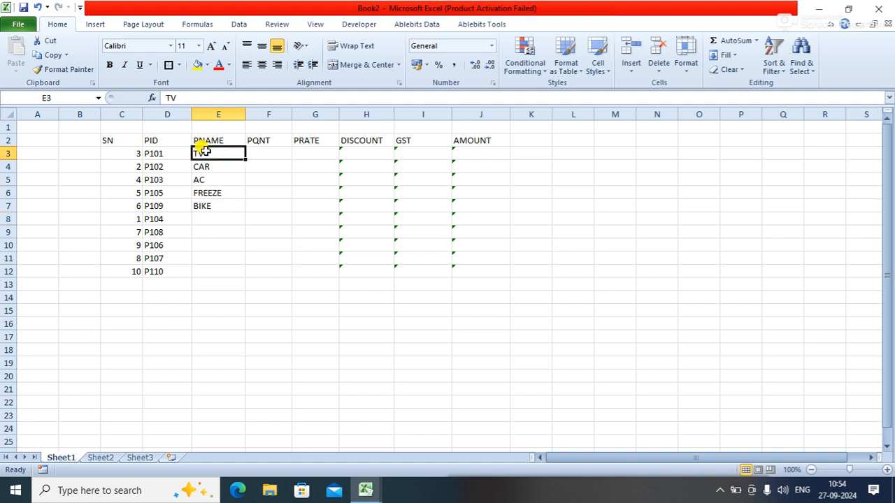
type("TA")
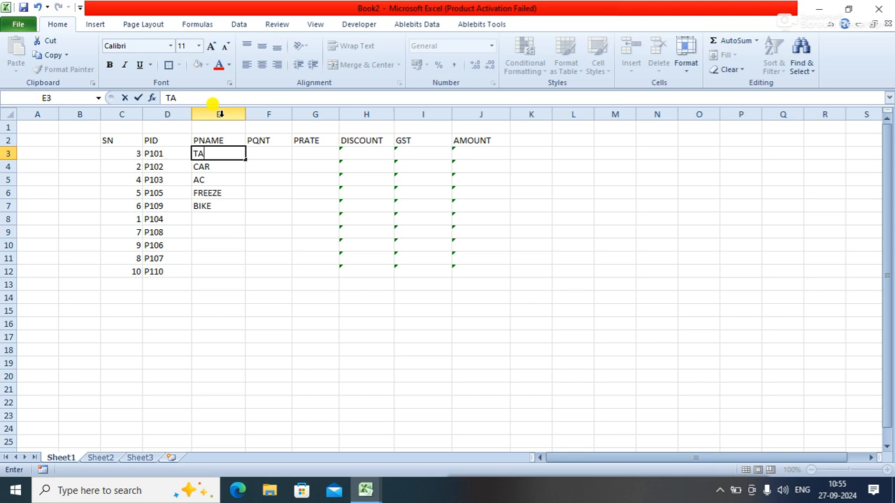
key("BackSpace")
key("BackSpace")
key("ctrl+z")
key("ctrl+z")
key("ctrl+z")
key("ctrl+z")
key("ctrl+z")
key("Return")
key("Return")
key("Return")
key("Return")
key("Return")
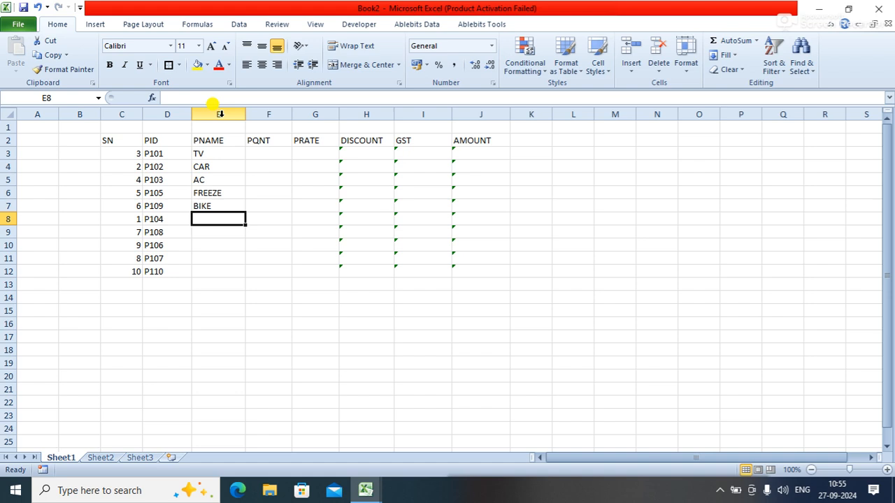
Step: Continue the PNAME column with TABLE, LAPTOP and CHAIR in cells E8 to E10
type("TABLE")
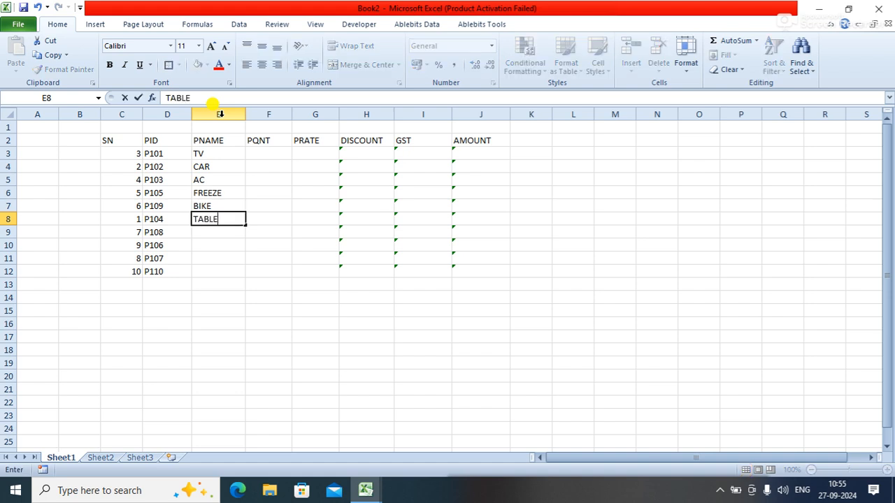
key("Return")
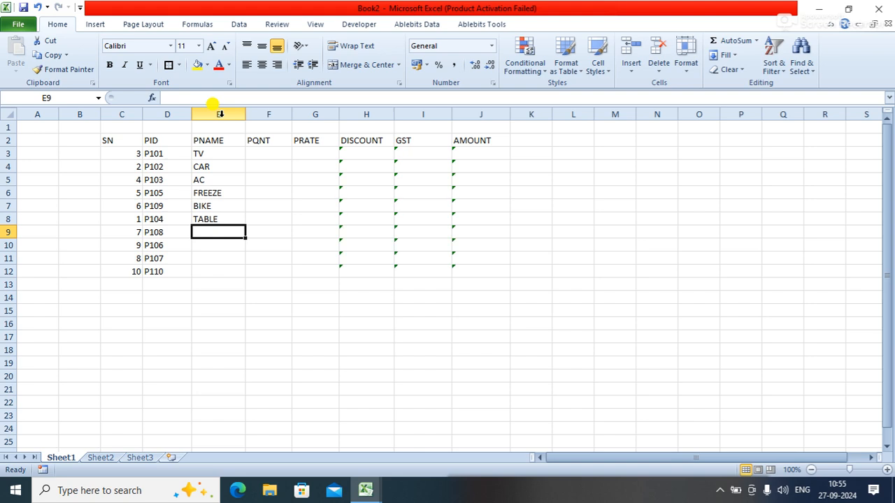
type("LA")
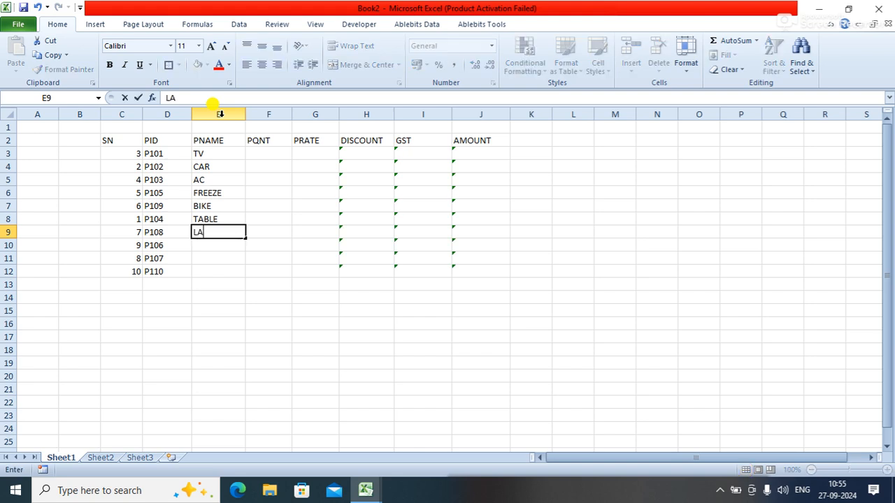
type("PTOP")
key("Return")
type("CHA")
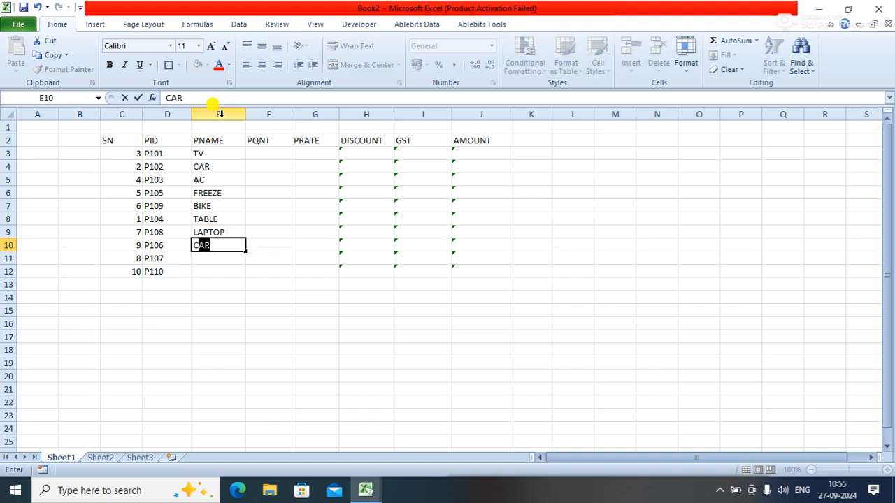
type("IR")
key("Return")
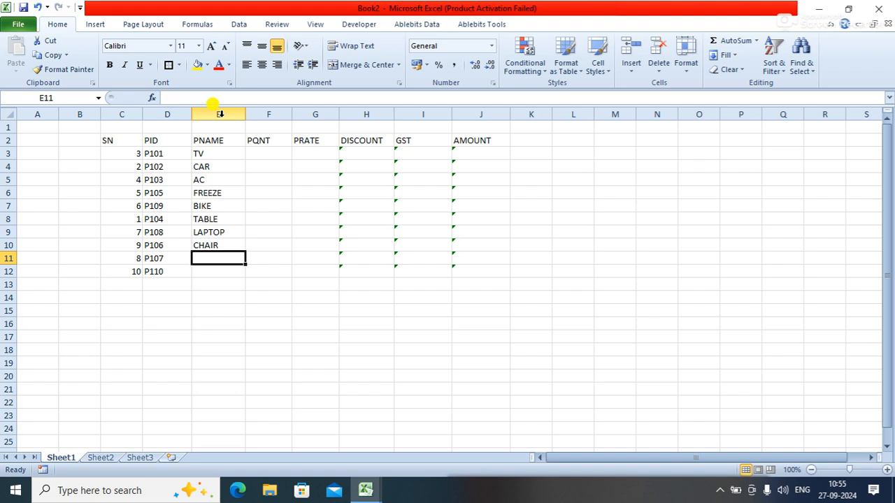
Step: Complete the PNAME column with BOOK in cell E11 and PEN in cell E12, then select F3
type("BOO")
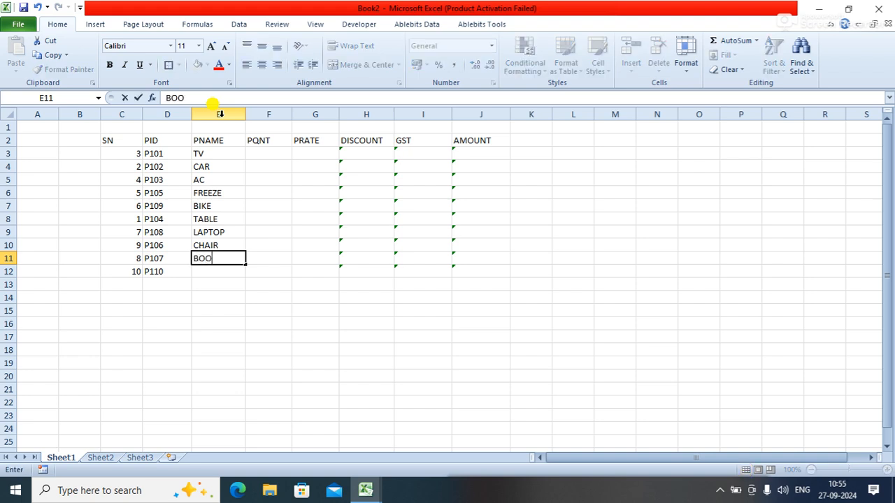
type("K")
key("Return")
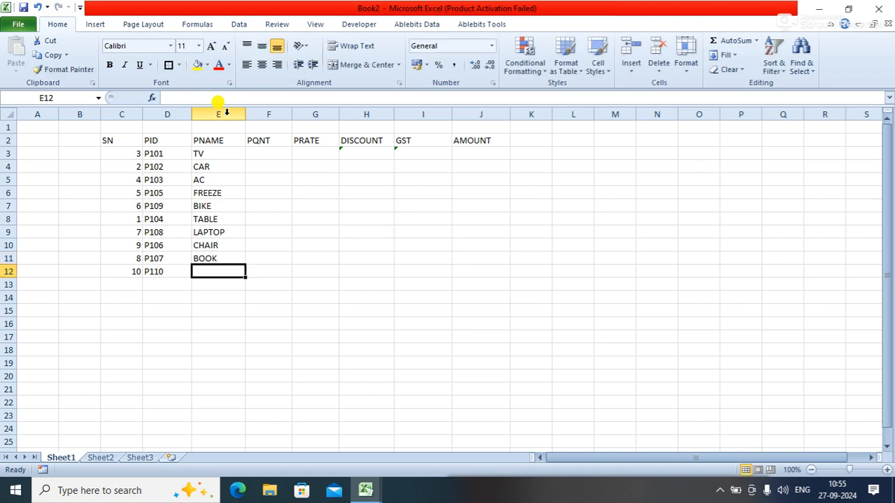
type("PEN")
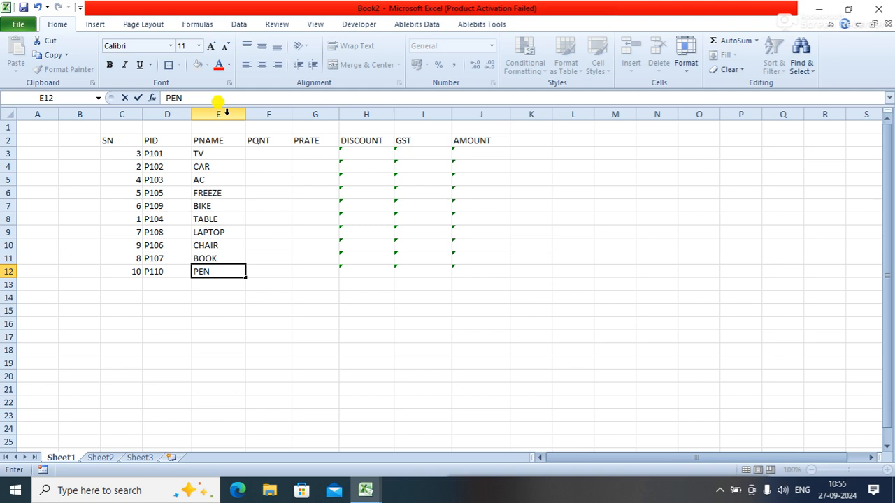
left_click(263, 152)
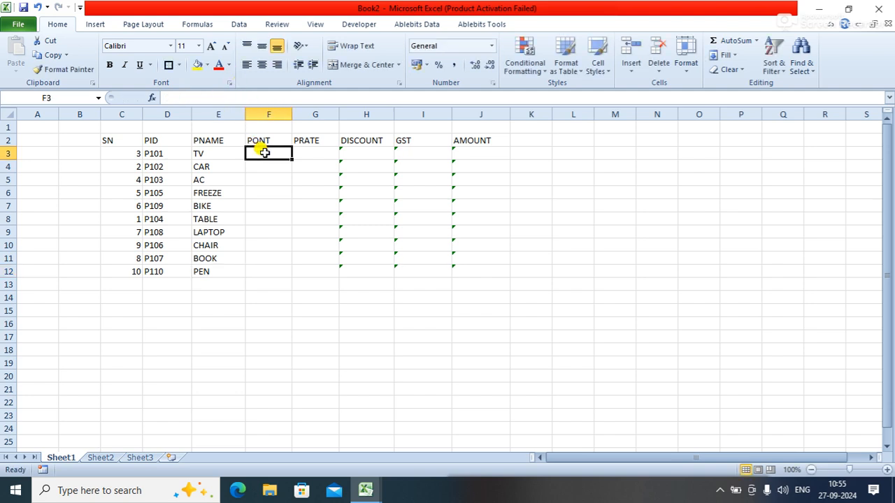
Step: Enter the quantities 2, 3, 6, 4 and 1 in cells F3 to F7 under PQNT
type("2")
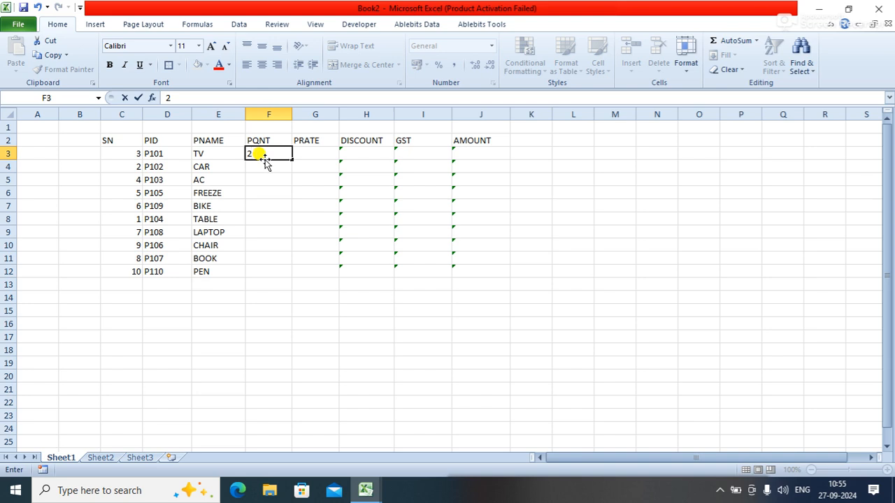
key("Return")
type("3")
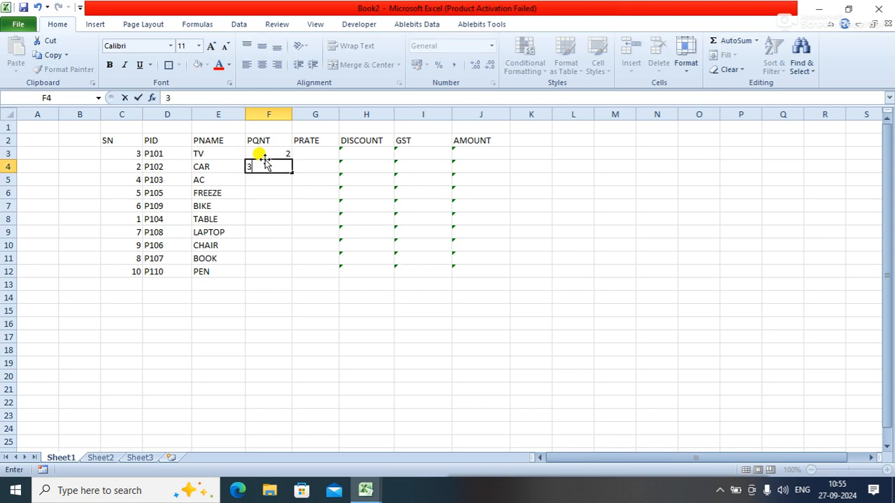
key("Return")
type("6")
key("Return")
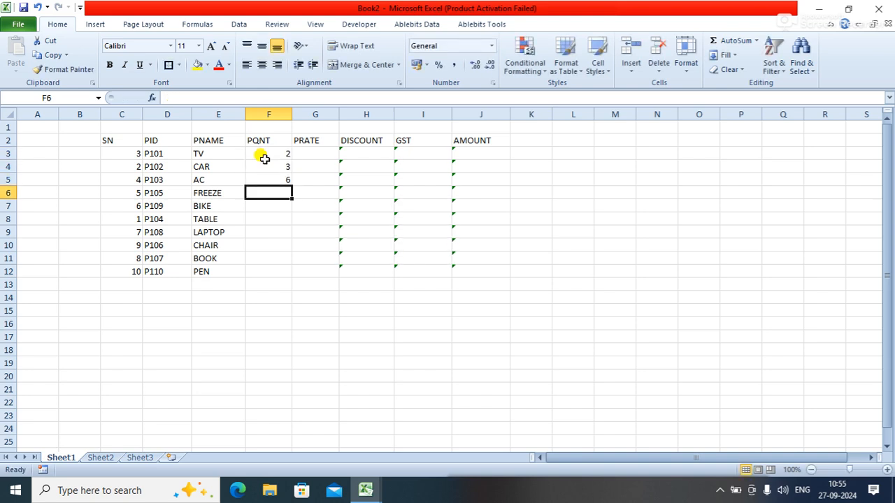
type("4")
key("Return")
type("1")
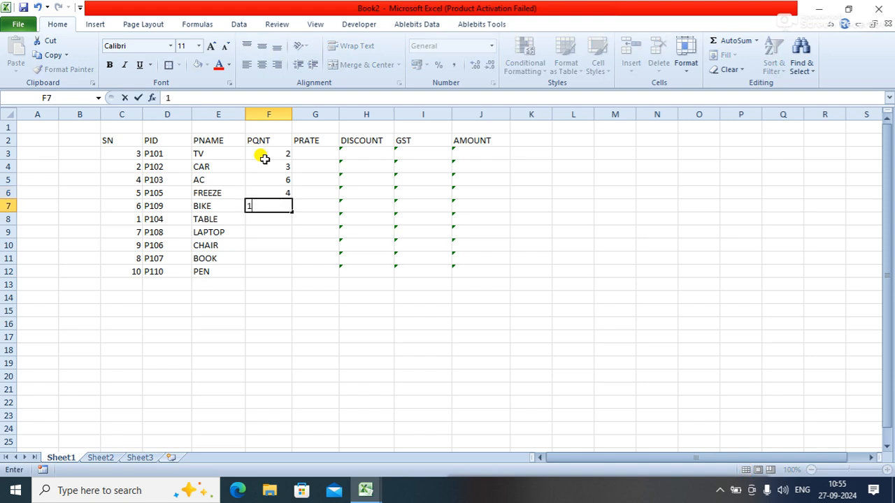
key("Return")
Step: Complete the PQNT column with 8, 9, 12, 14 and 16 in cells F8 to F12
type("8")
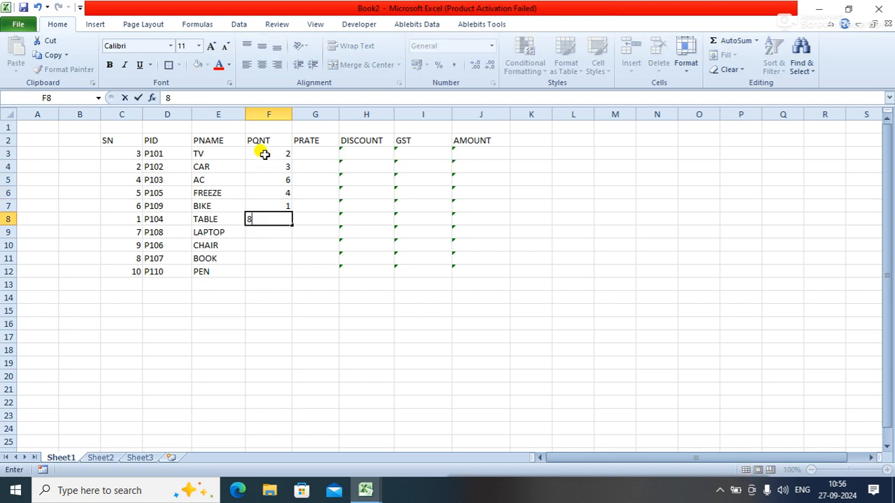
key("Return")
type("8")
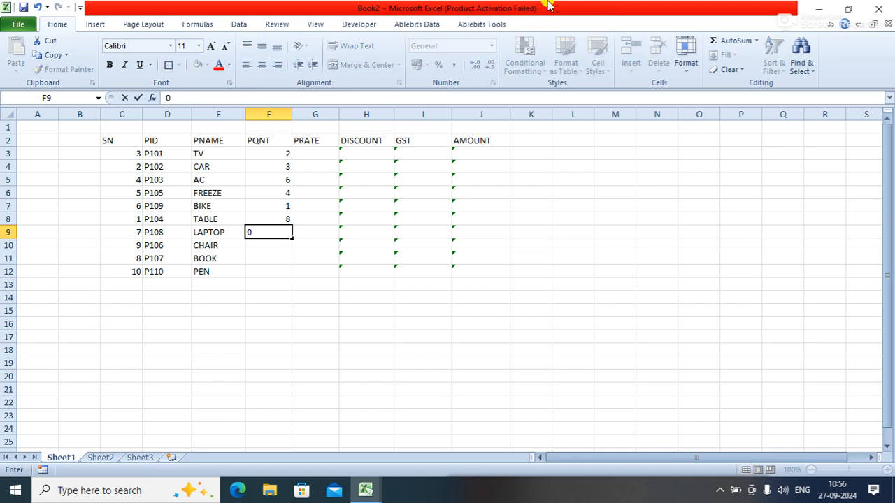
key("BackSpace")
type("9")
key("Return")
type("12")
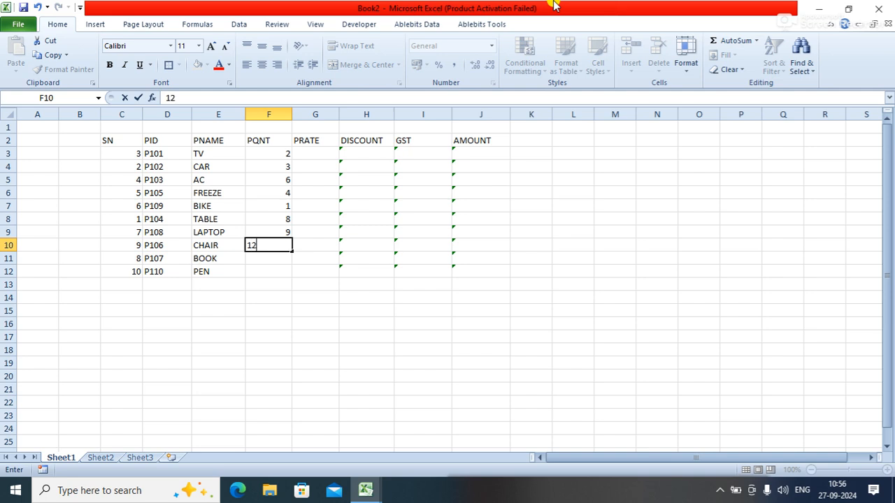
key("Return")
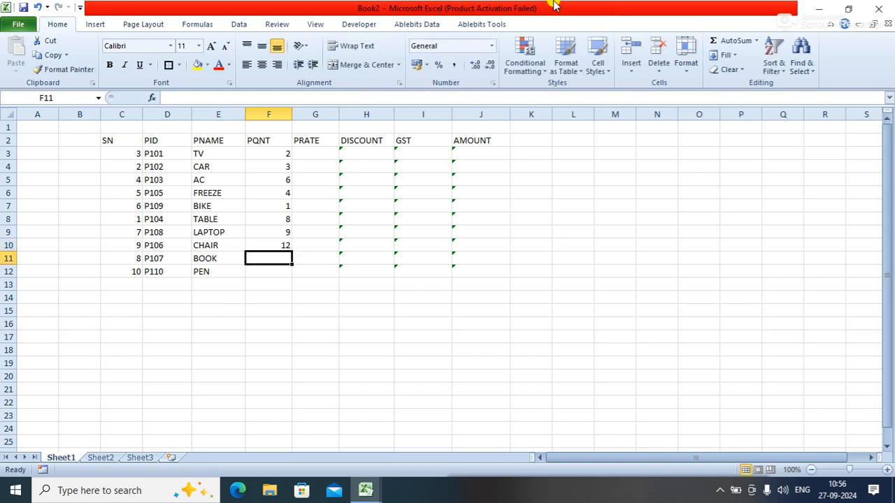
type("14")
key("Return")
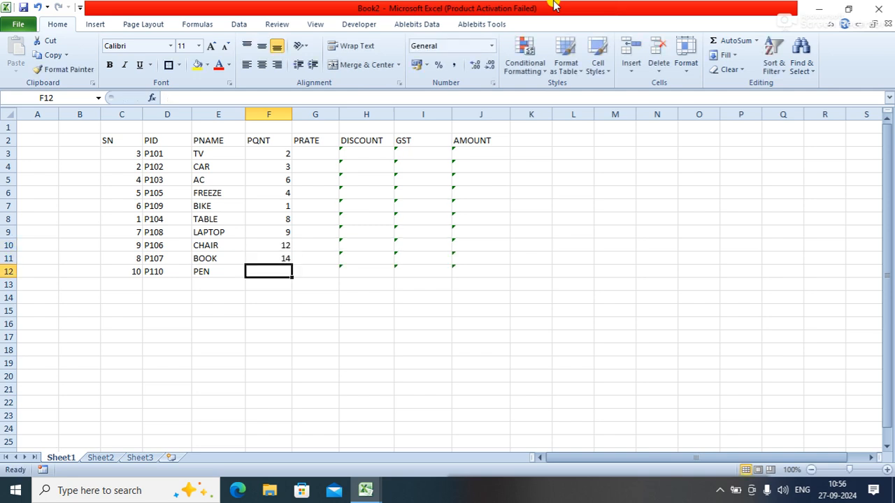
type("16")
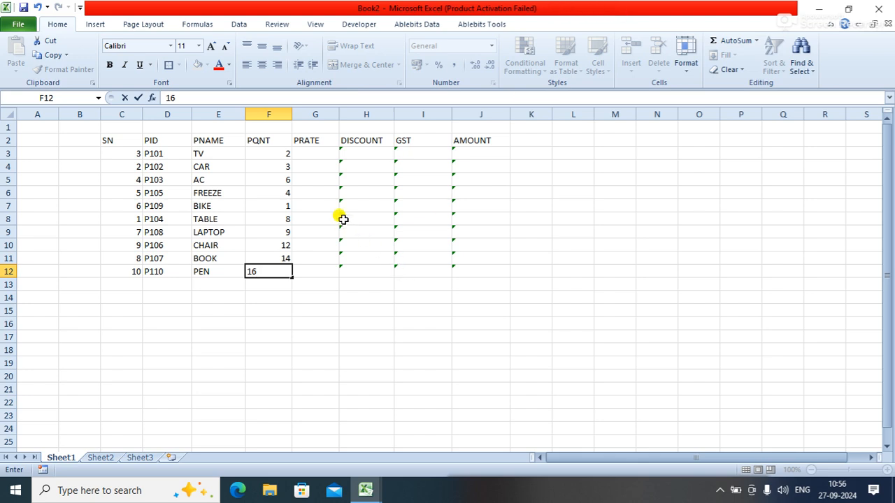
key("Return")
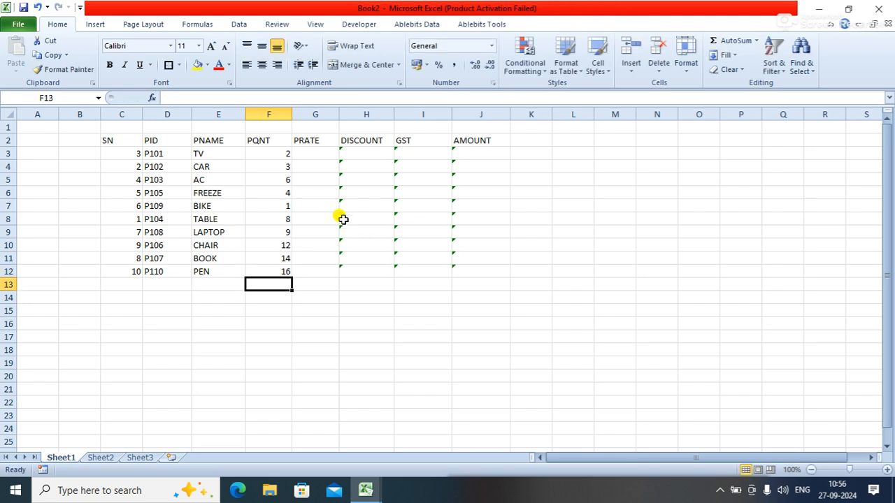
Step: Enter the rates 10000, 700000 and 35000 in cells G3 to G5 under PRATE
left_click(316, 152)
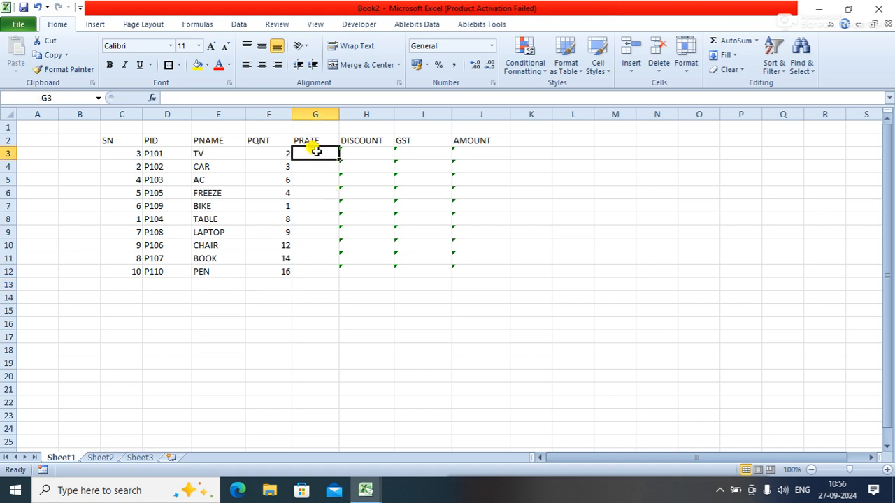
type("10000")
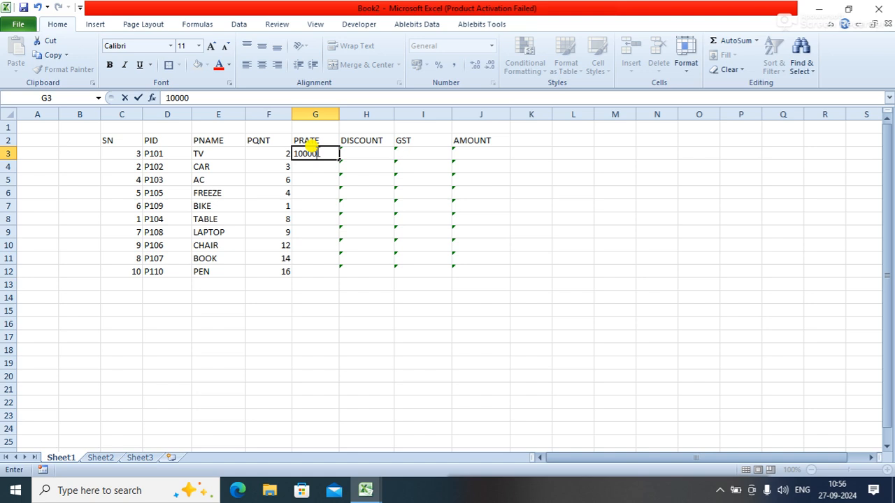
key("Return")
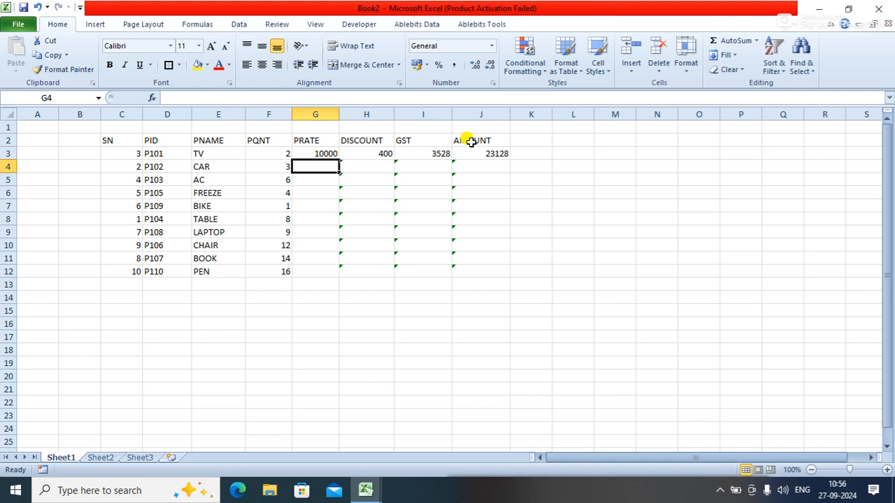
type("7")
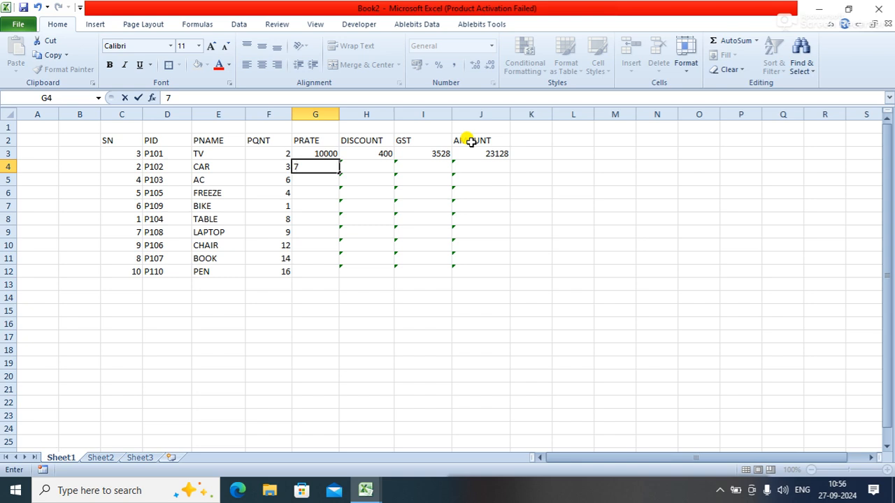
type("00000")
key("Return")
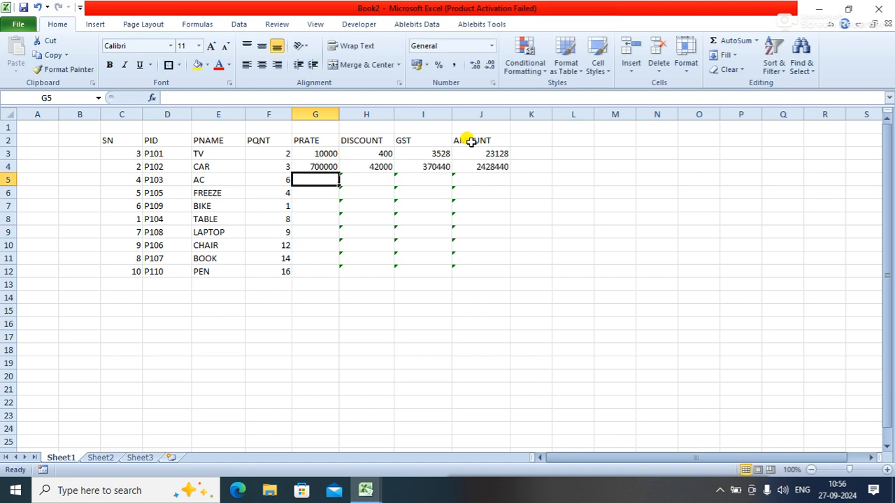
type("350")
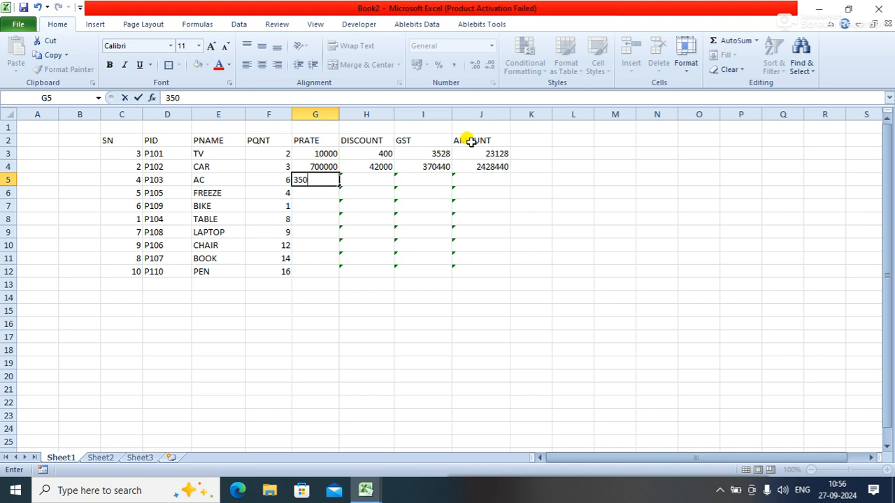
type("00")
key("Return")
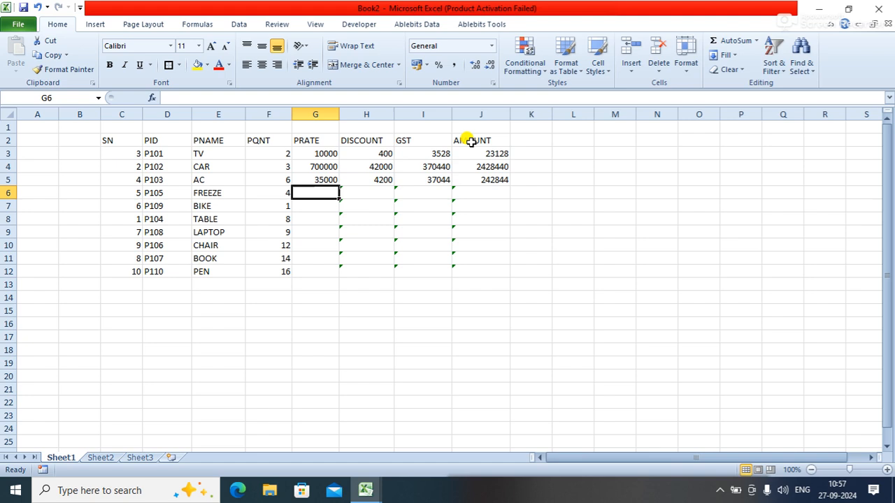
Step: Continue the PRATE column with 76543, 78654, 600 and 20000 in cells G6 to G9
type("76543")
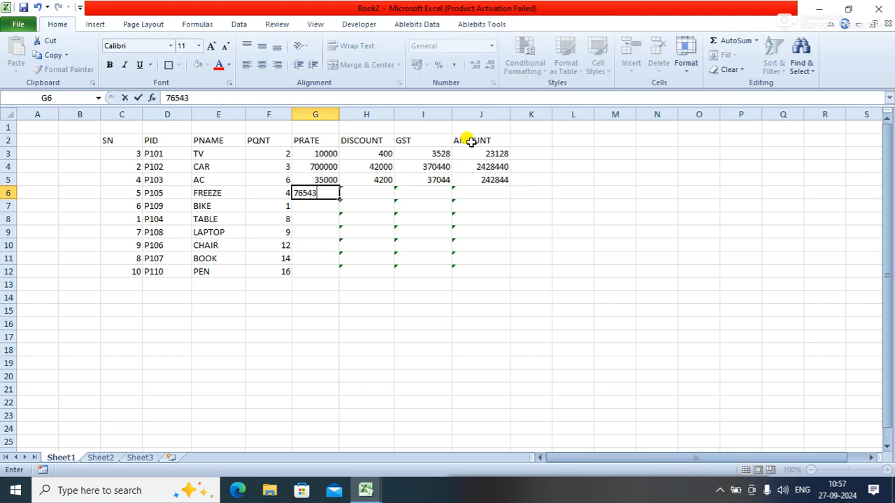
key("Return")
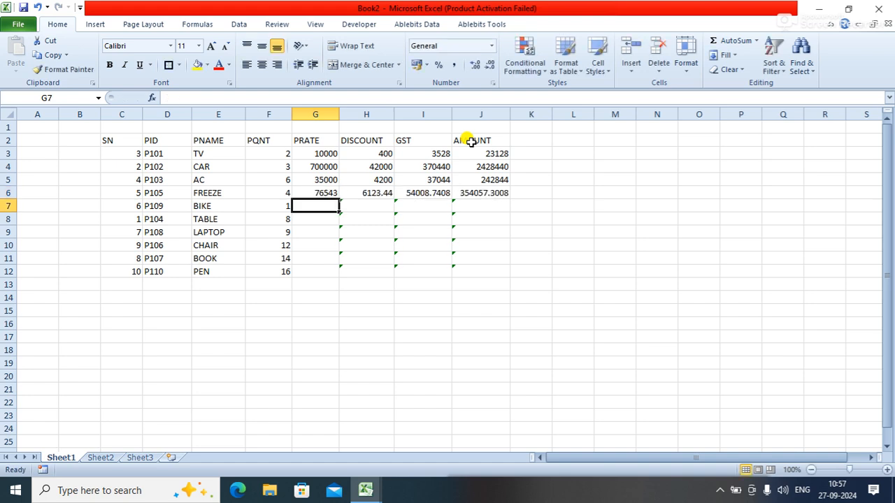
type("78654")
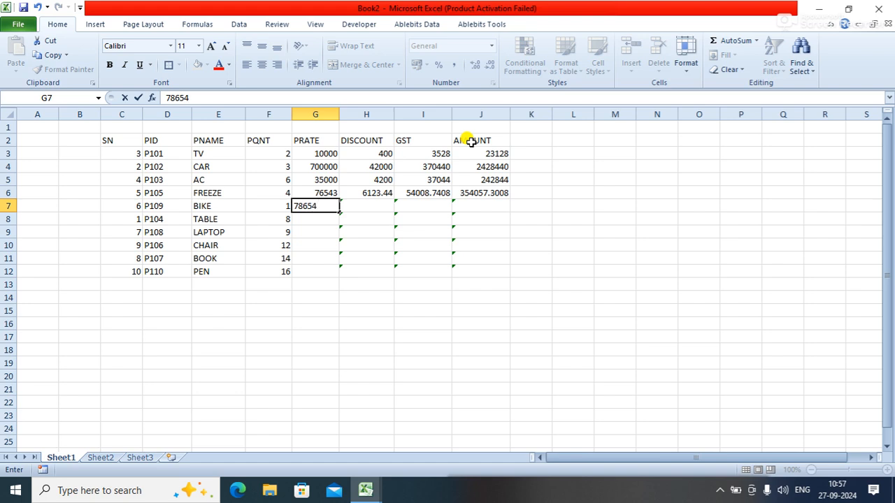
key("Return")
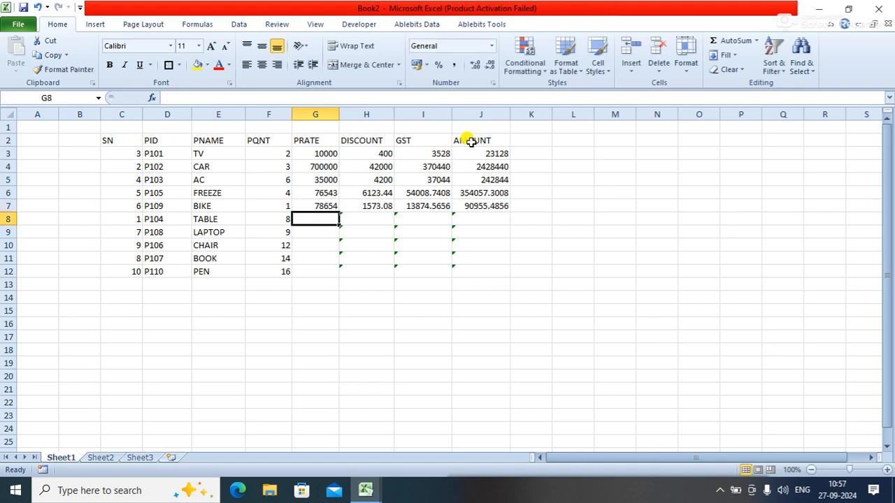
type("600")
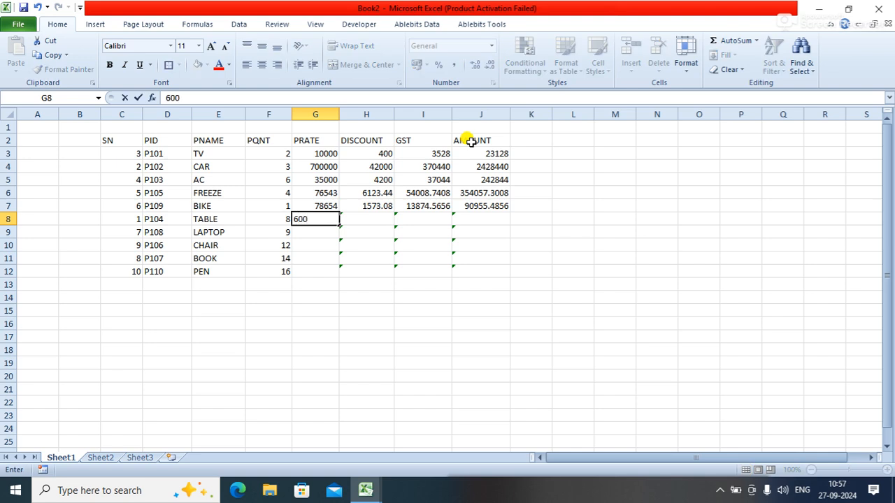
key("Return")
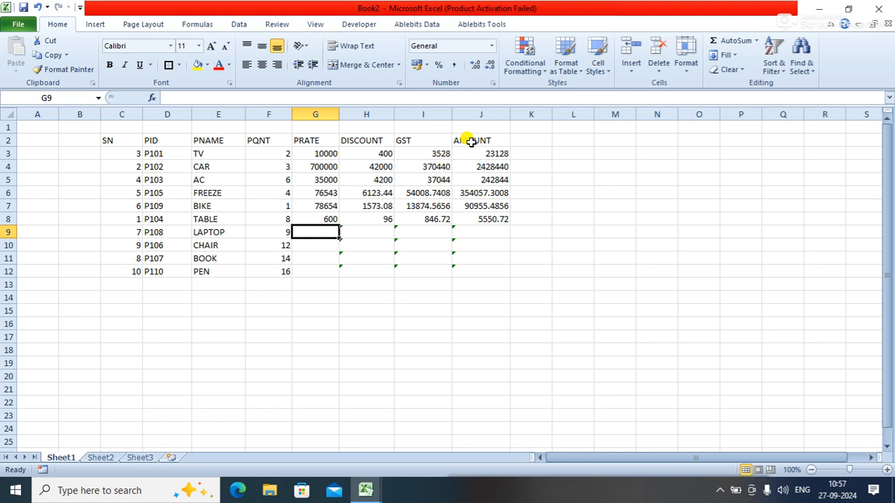
type("20000")
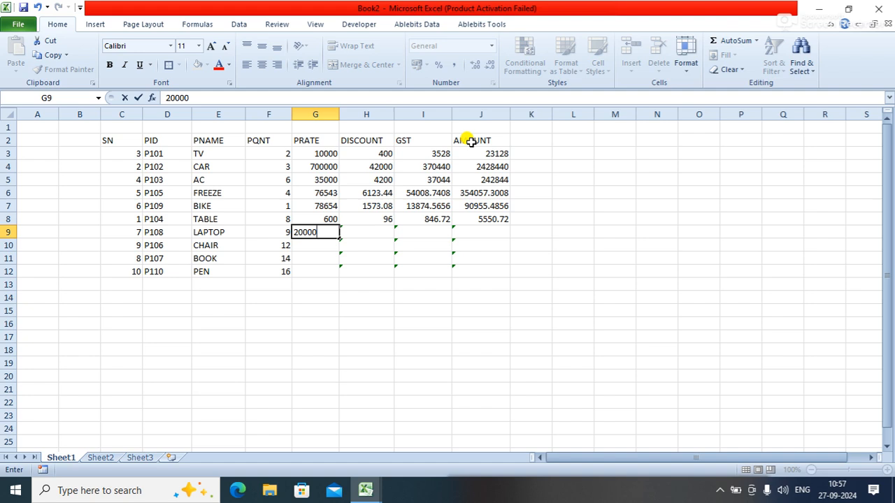
key("Return")
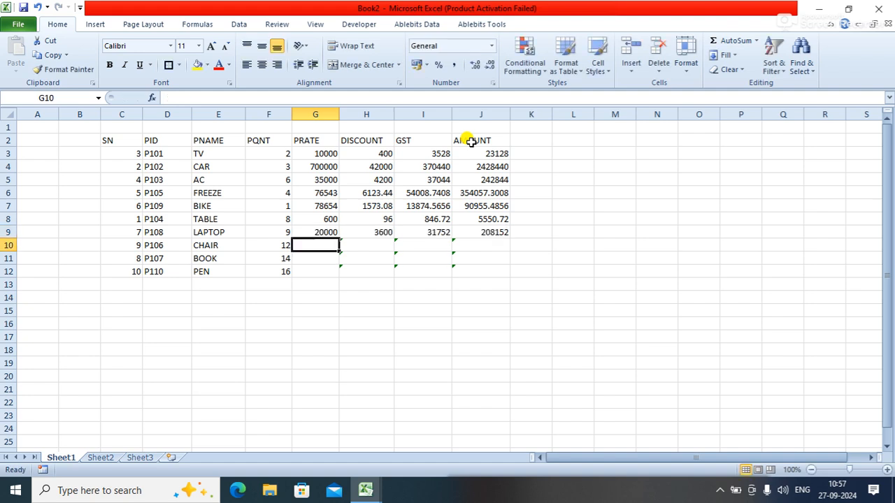
Step: Complete the PRATE column with 600, 50 and 34 in cells G10 to G12
type("600")
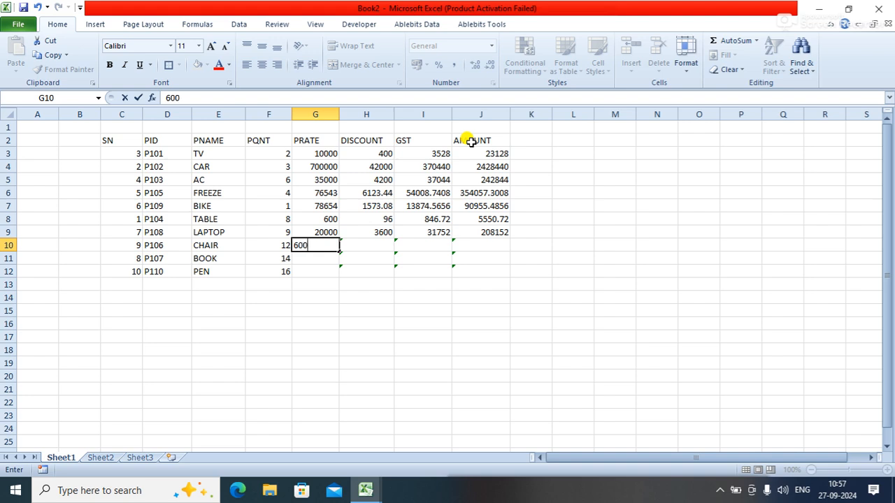
key("Return")
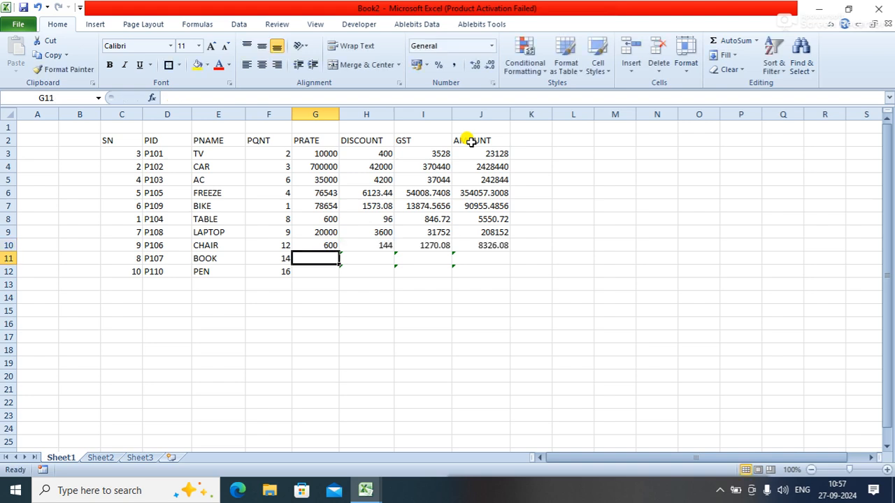
type("5")
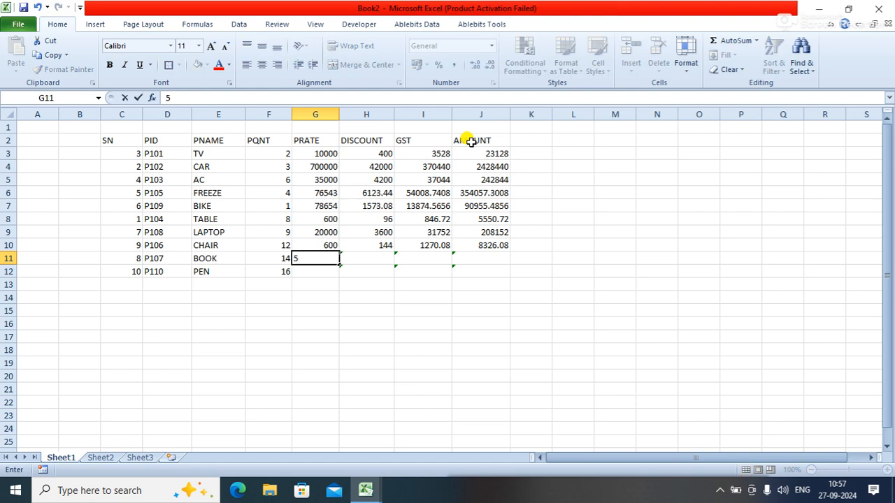
type("0")
key("Return")
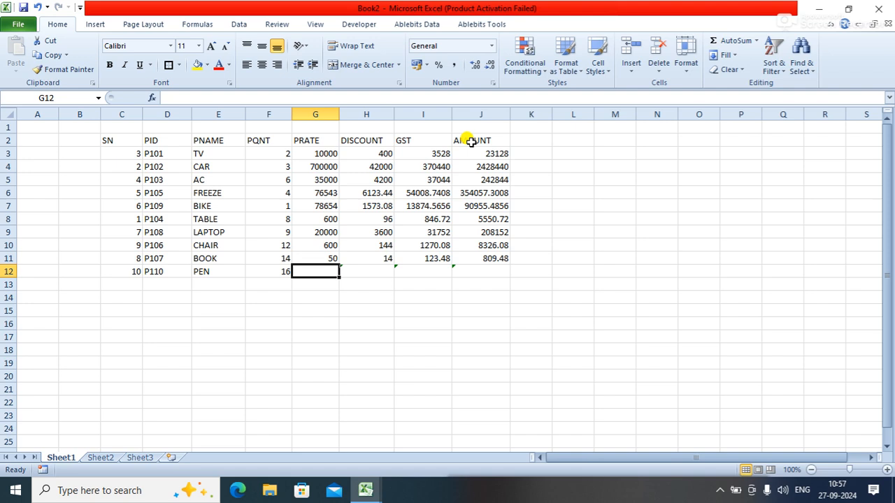
type("34")
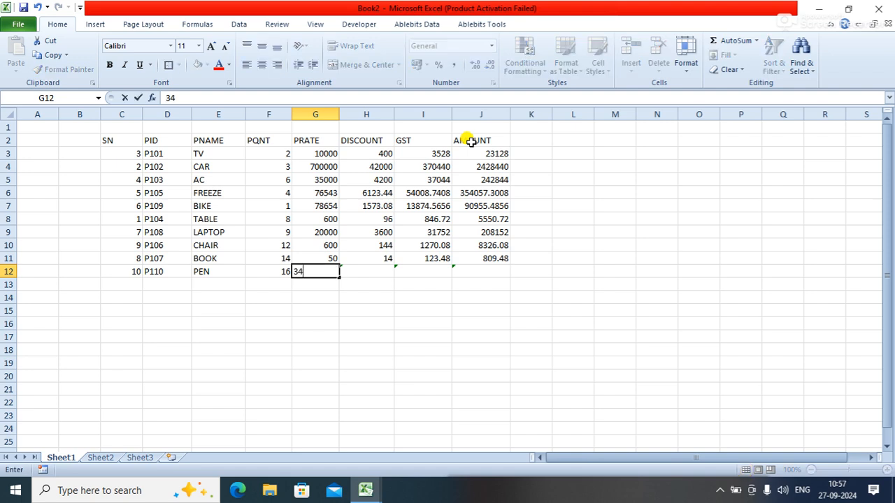
key("Return")
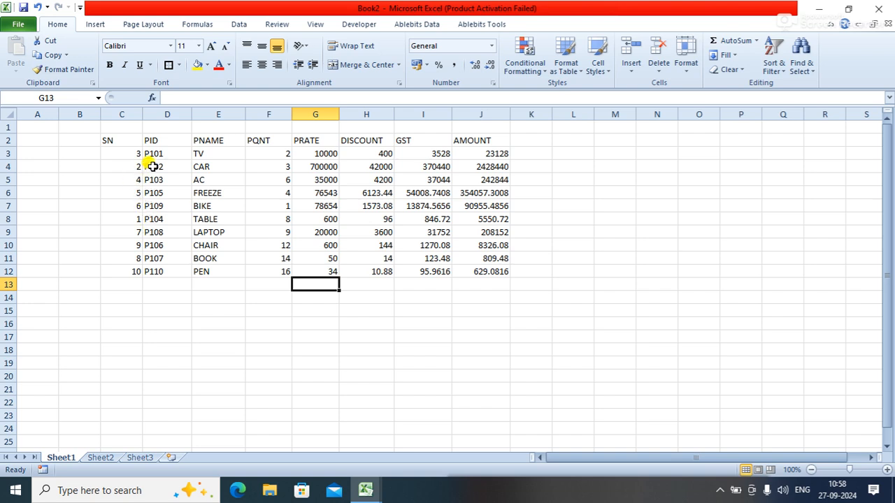
Step: Select the SN header cell C2
left_click(115, 142)
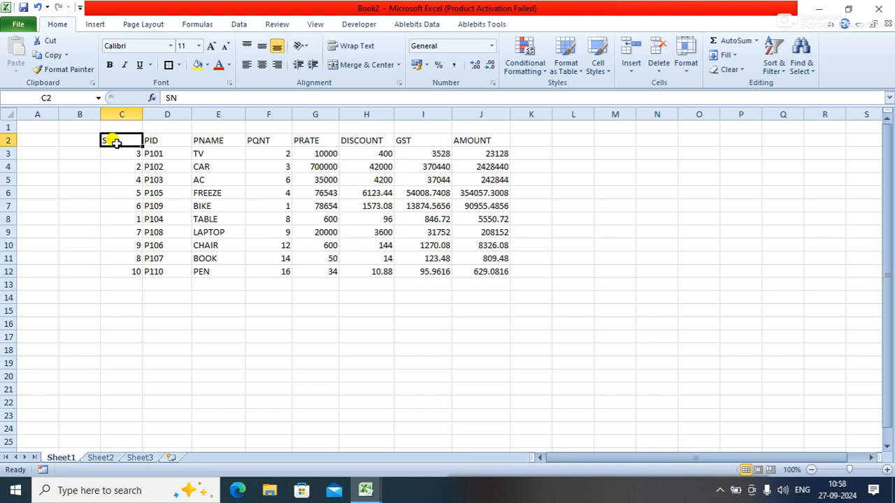
left_click(154, 140)
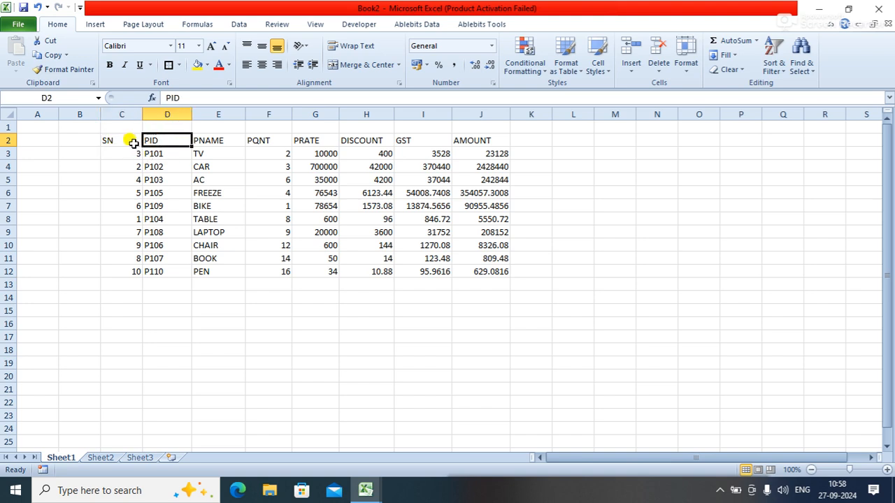
left_click(130, 143)
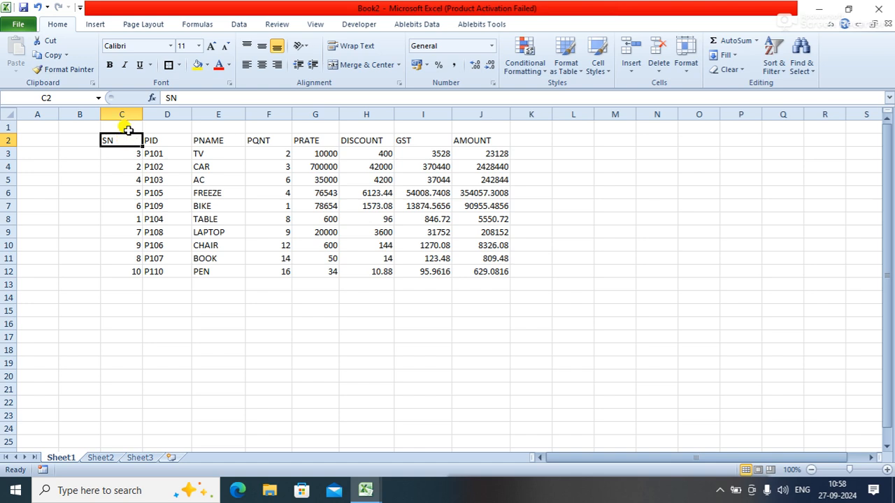
Step: Sort the product range C2:J12 by SN from smallest to largest
left_click(498, 140, "shift")
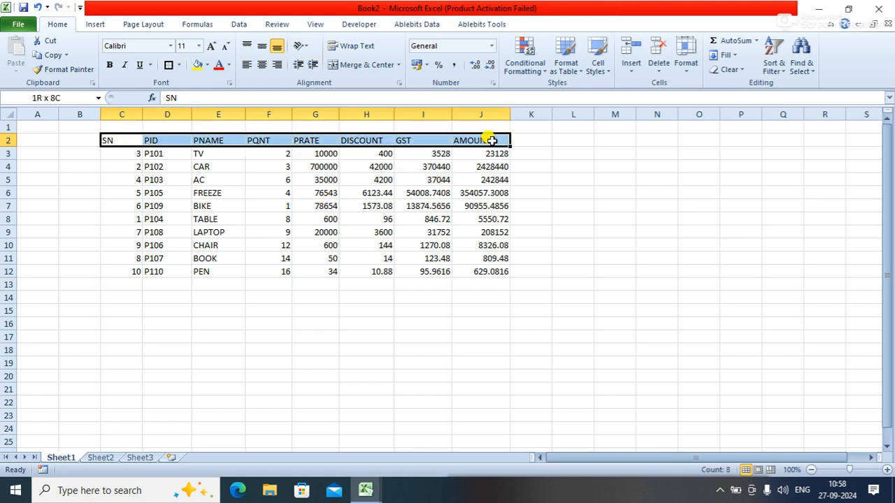
left_click(497, 271, "shift")
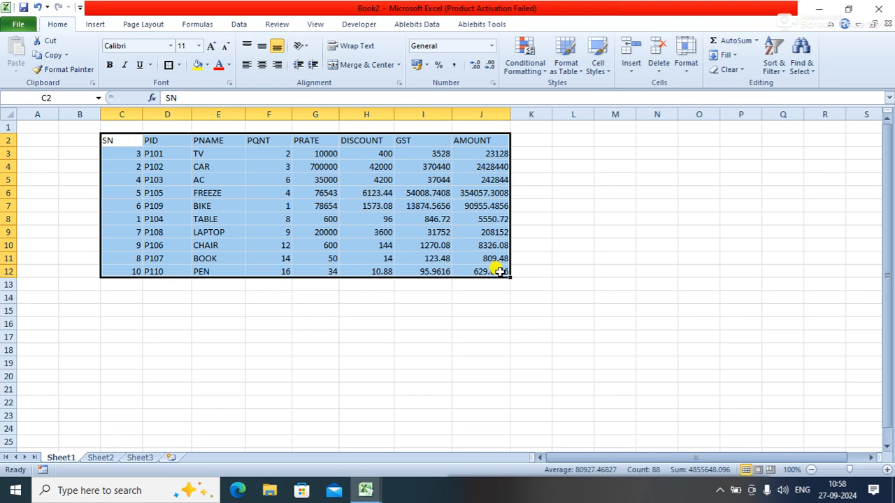
left_click(783, 74)
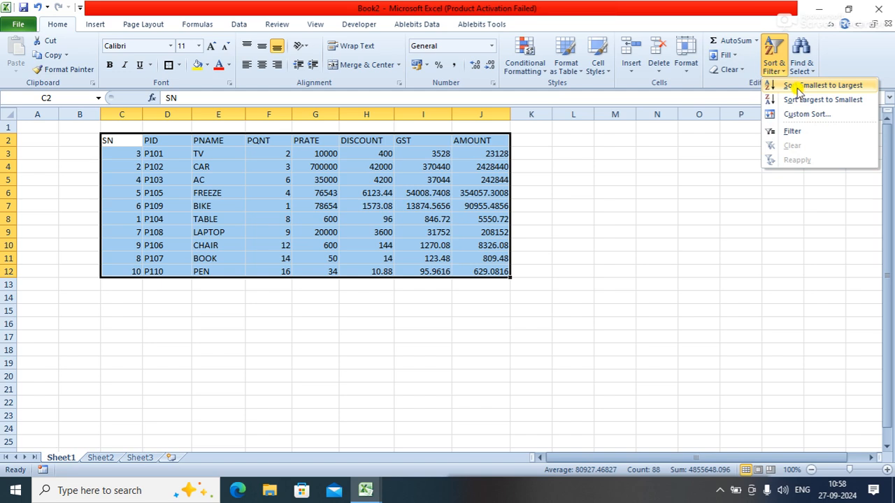
left_click(797, 89)
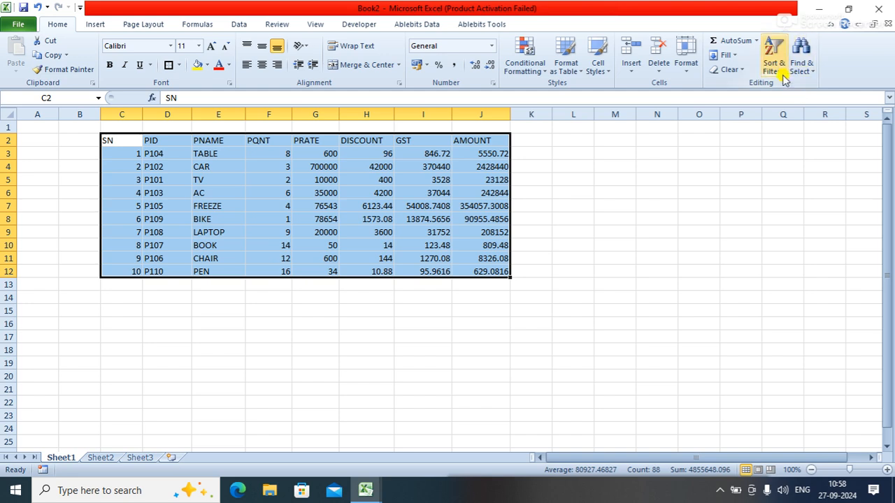
Step: Re-sort the product range by SN from largest to smallest and back to smallest to largest
left_click(781, 68)
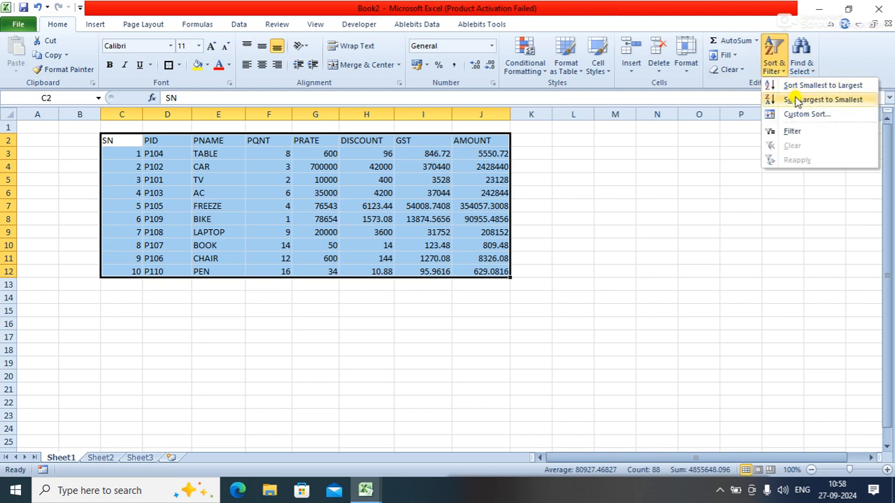
left_click(793, 99)
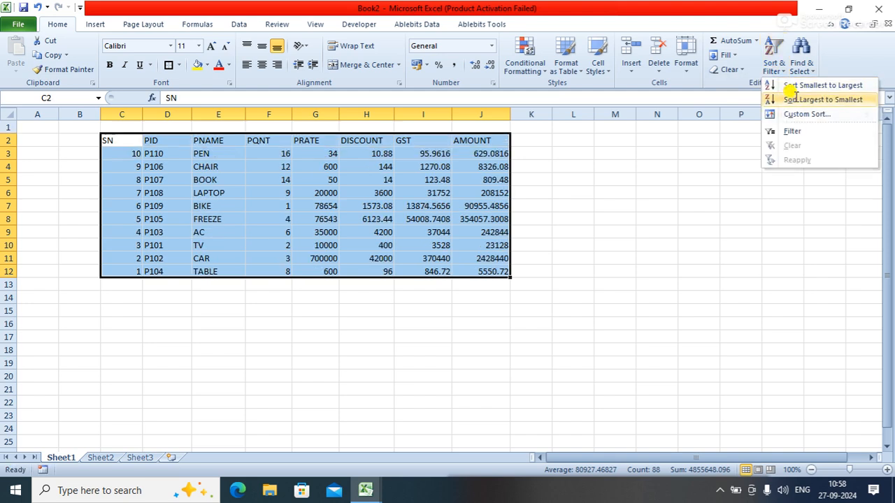
left_click(776, 62)
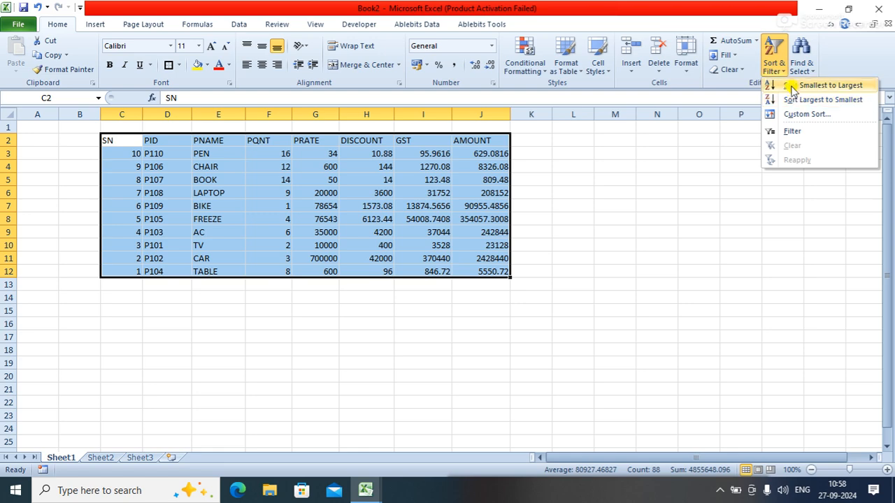
left_click(792, 85)
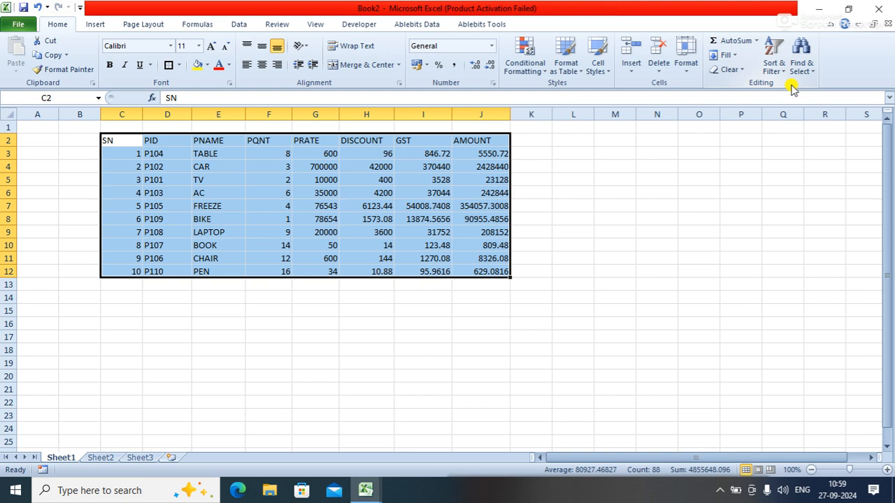
Step: Select the PID column D2:D12 and undo the last SN sort
left_click(186, 179)
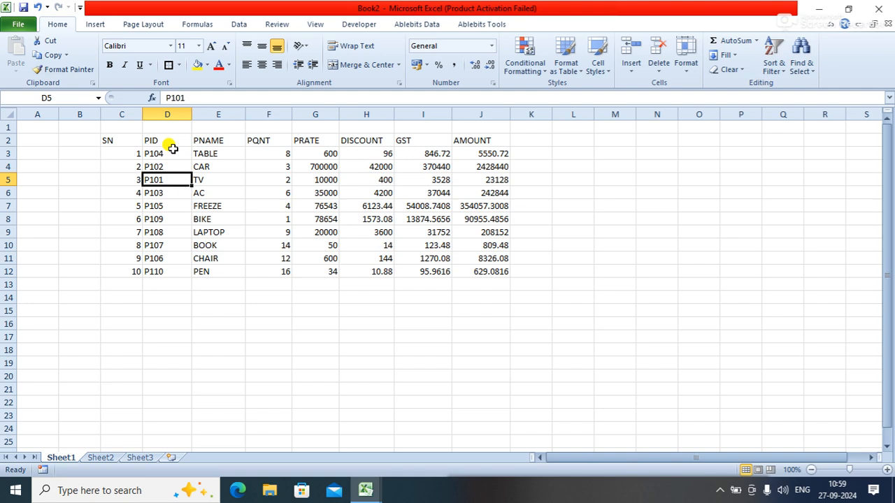
left_click(173, 150)
left_click(172, 142)
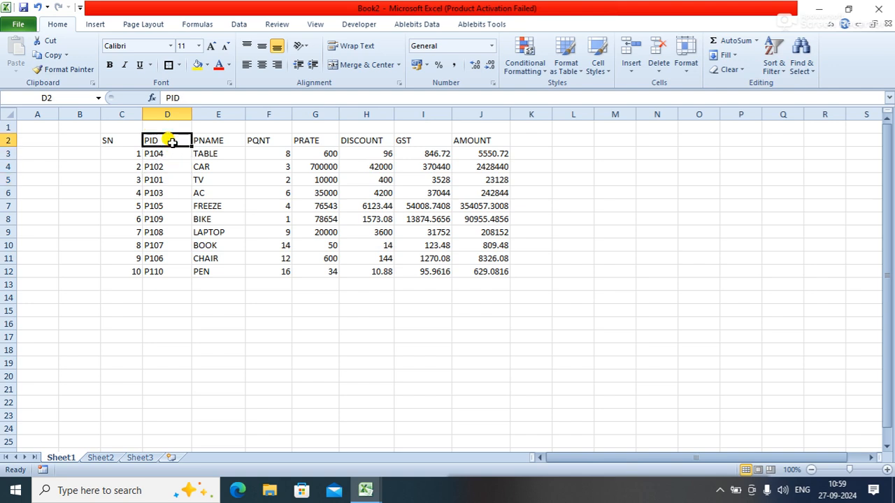
key("shift+Down")
key("shift+Down")
key("shift+Down")
key("shift+Down")
key("shift+Down")
key("shift+Down")
key("shift+Down")
key("shift+Down")
key("shift+Down")
key("shift+Down")
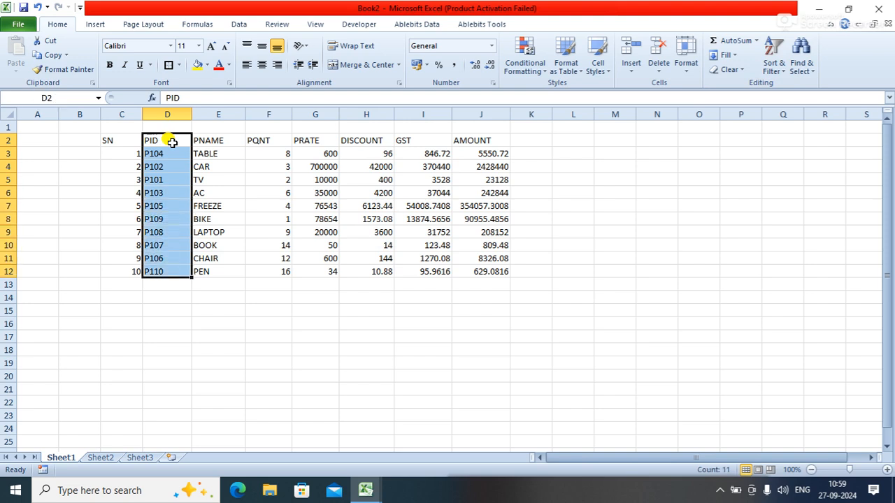
key("ctrl+z")
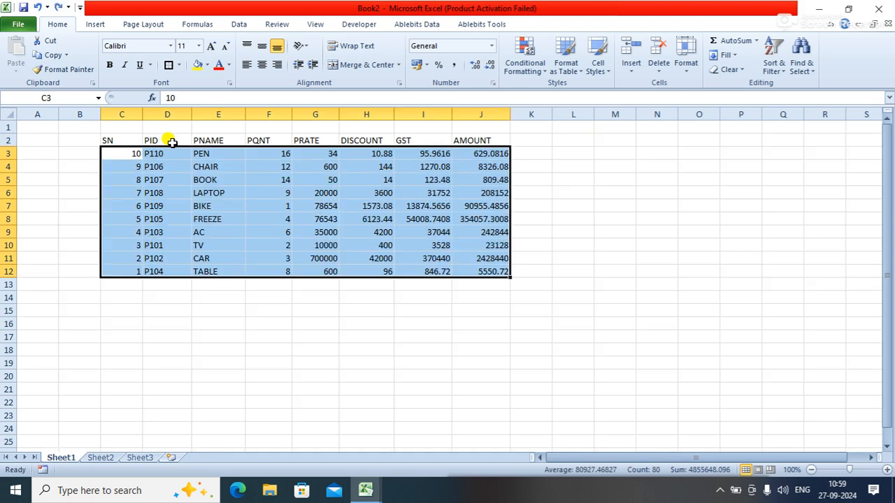
Step: Sort the product rows by PID from A to Z, expanding the selection to the adjacent columns
left_click(171, 142)
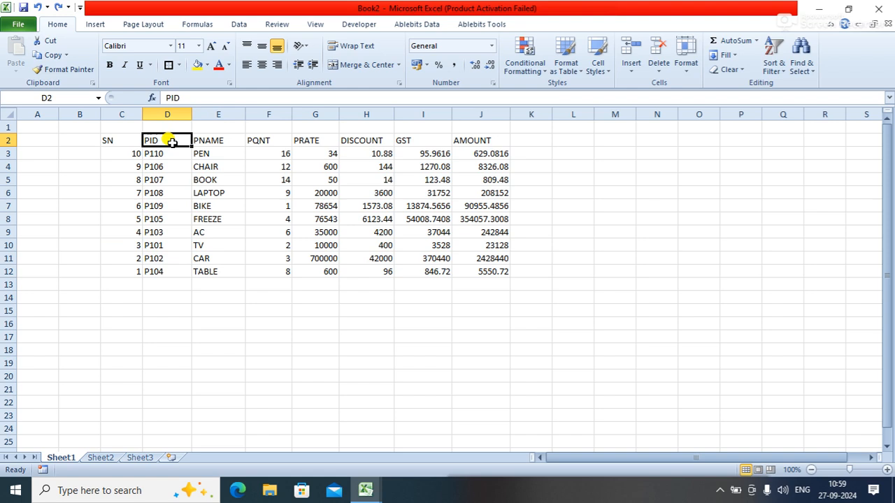
key("ctrl+shift+Down")
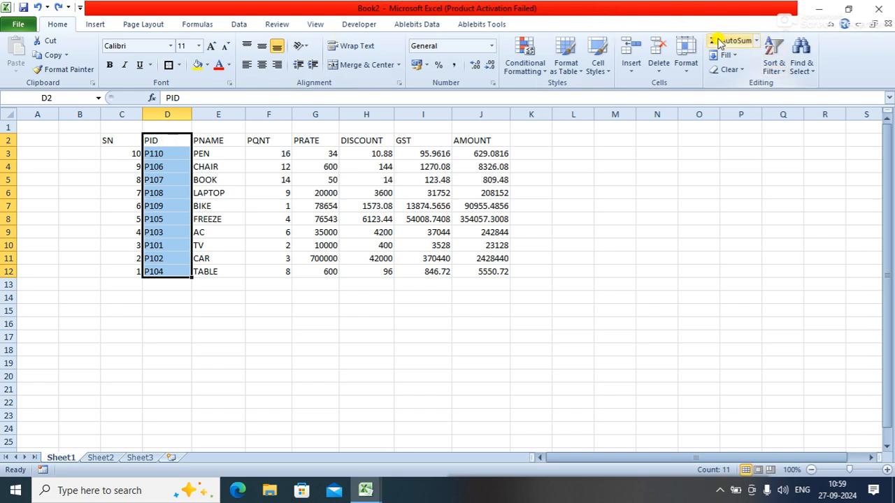
left_click(777, 66)
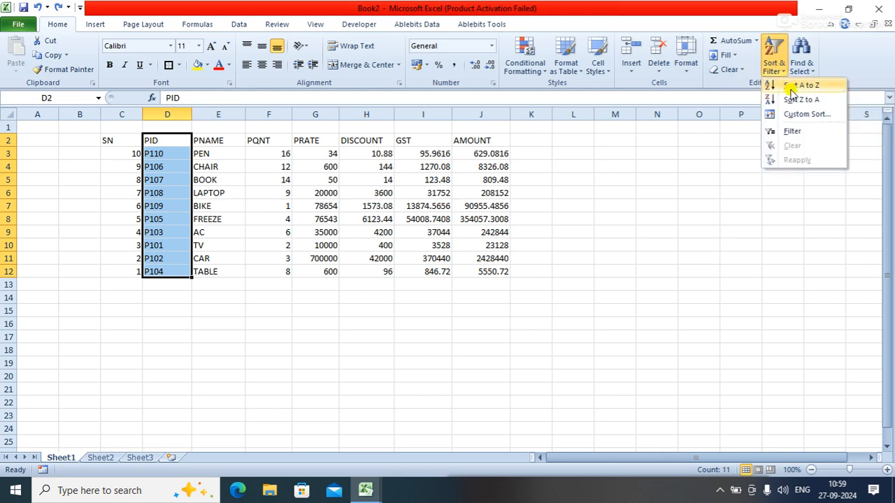
left_click(792, 85)
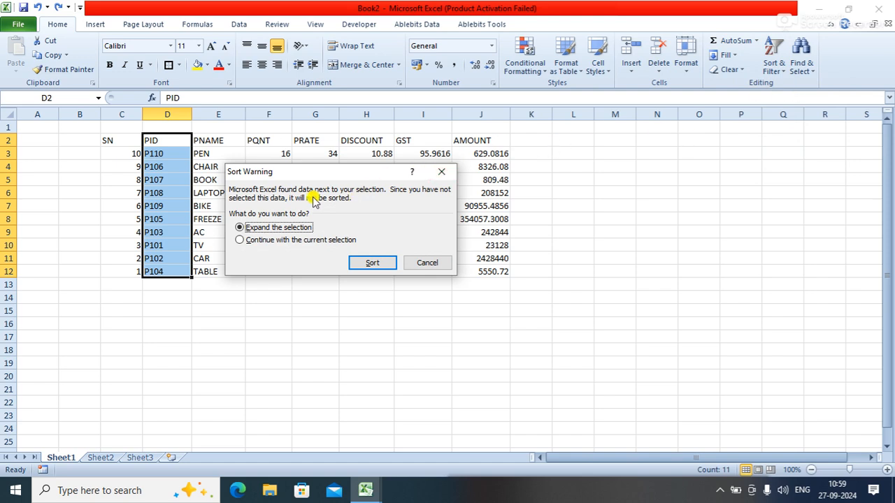
left_click(369, 262)
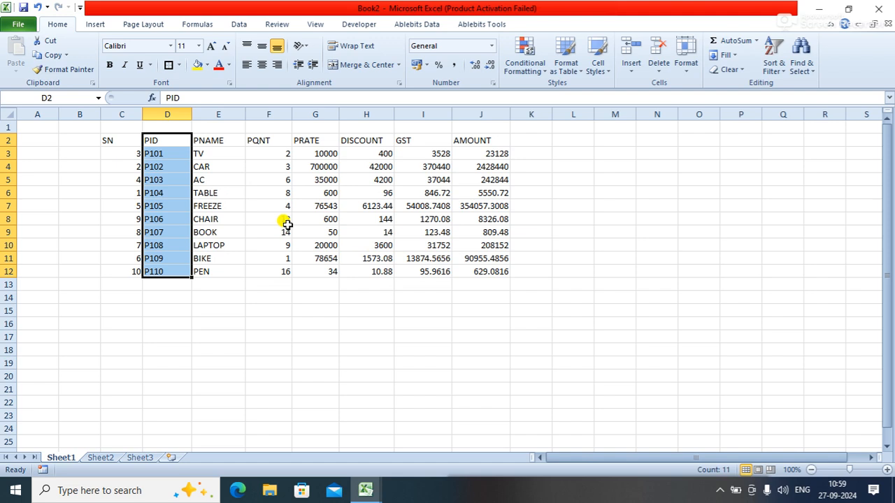
left_click(262, 324)
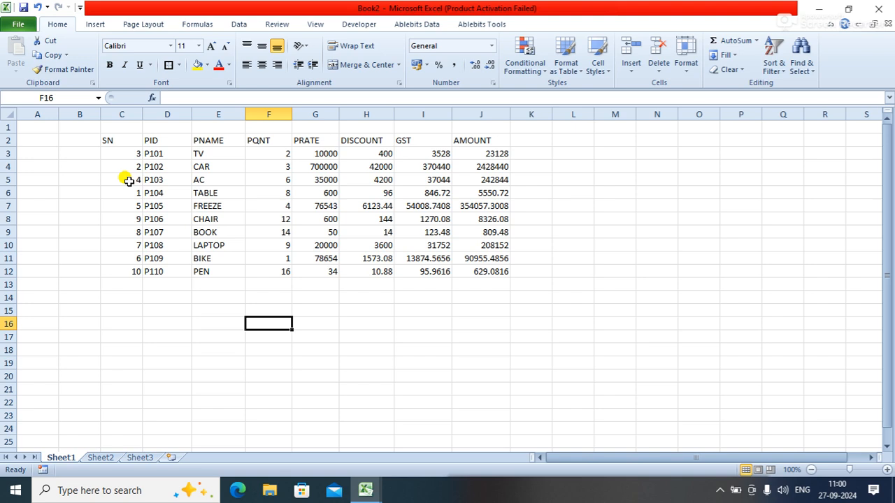
Step: Sort the product rows by SN from smallest to largest, expanding the selection to the adjacent columns
left_click(121, 141)
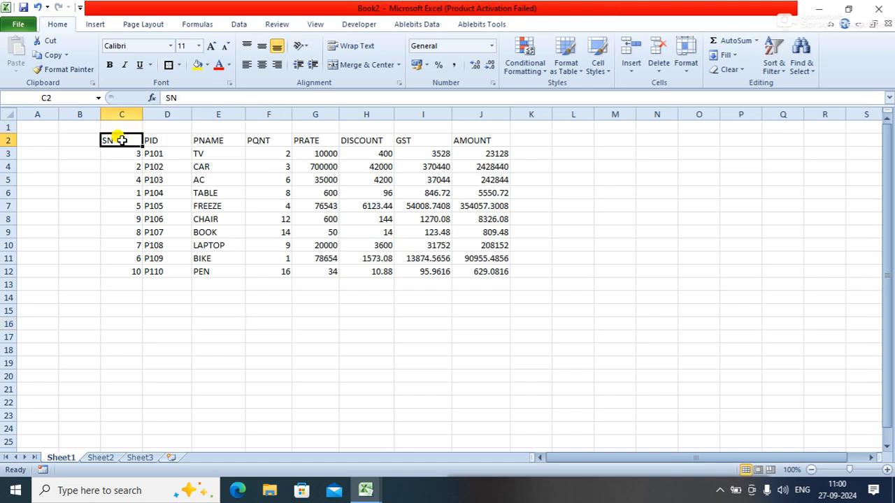
key("ctrl+shift+Down")
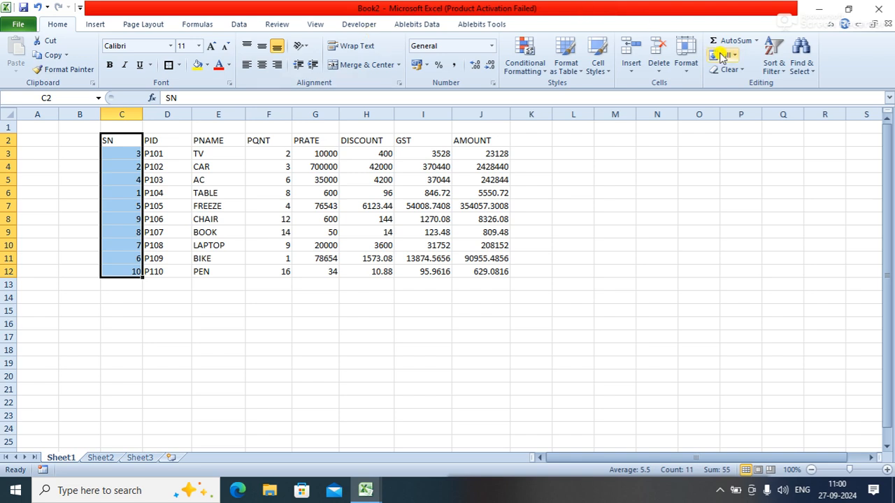
left_click(774, 68)
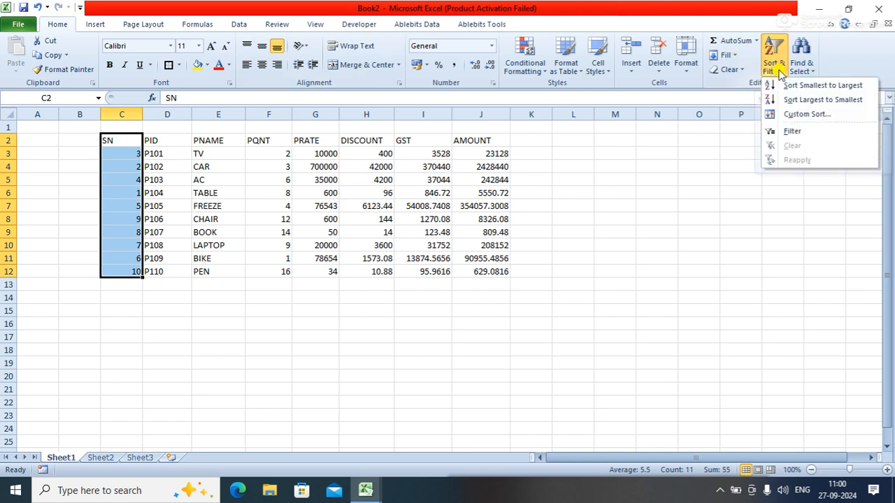
left_click(790, 85)
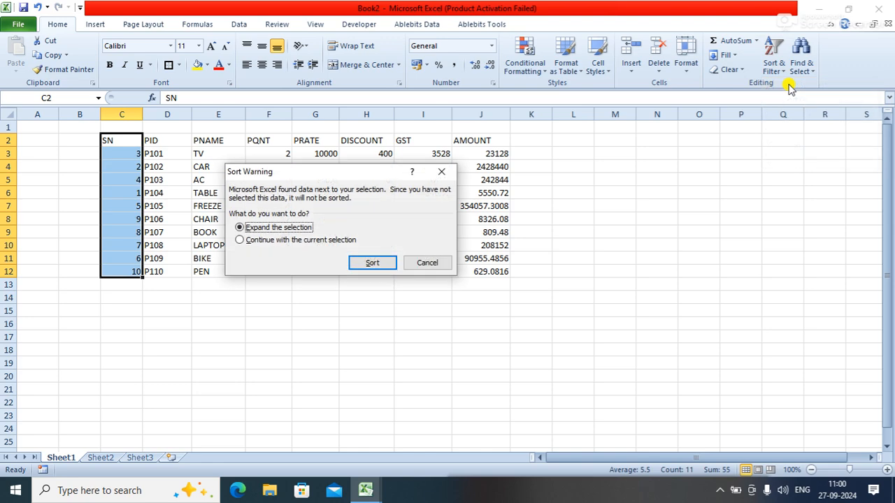
left_click(372, 262)
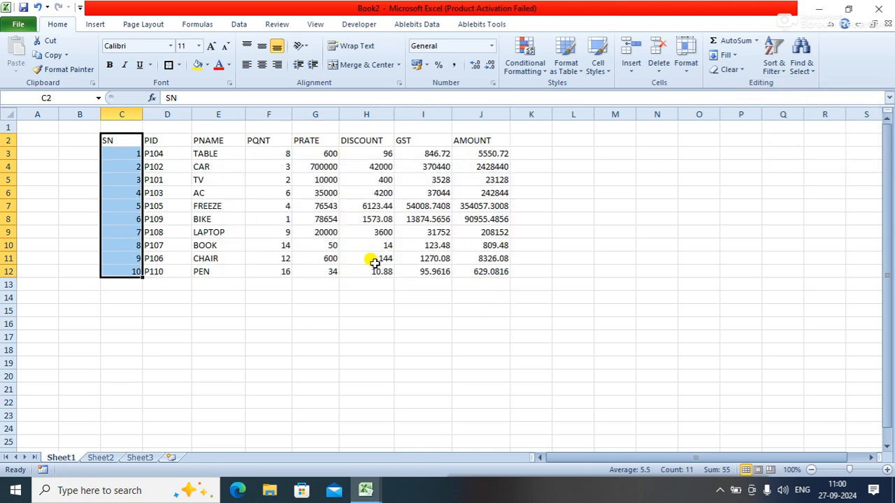
left_click(377, 308)
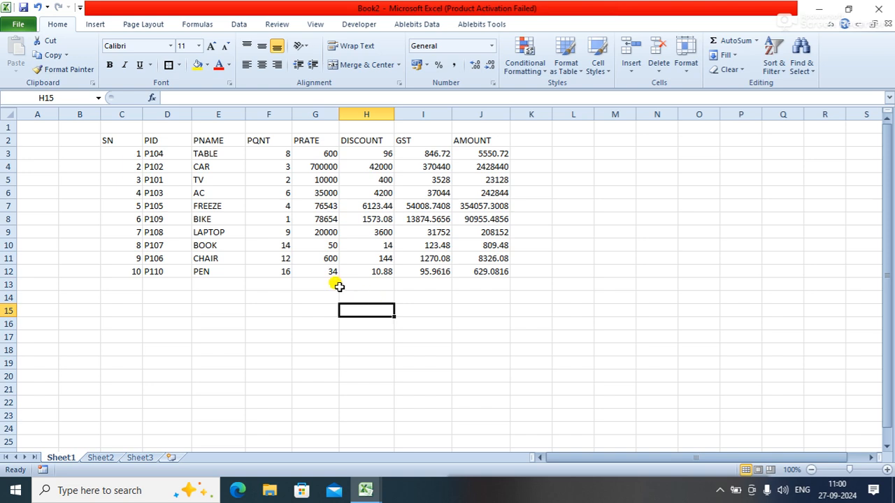
Step: Convert the range C2:J12 into an Excel table with headers
left_click(105, 137)
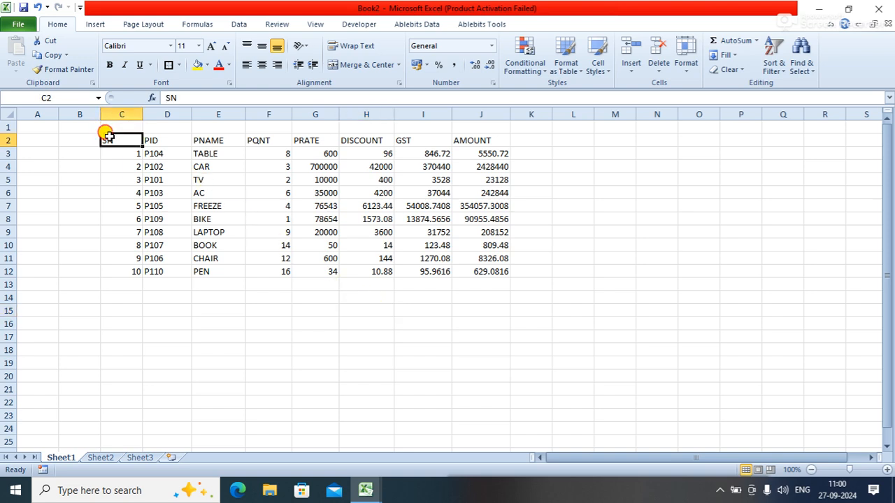
left_click_drag(104, 134, 493, 270)
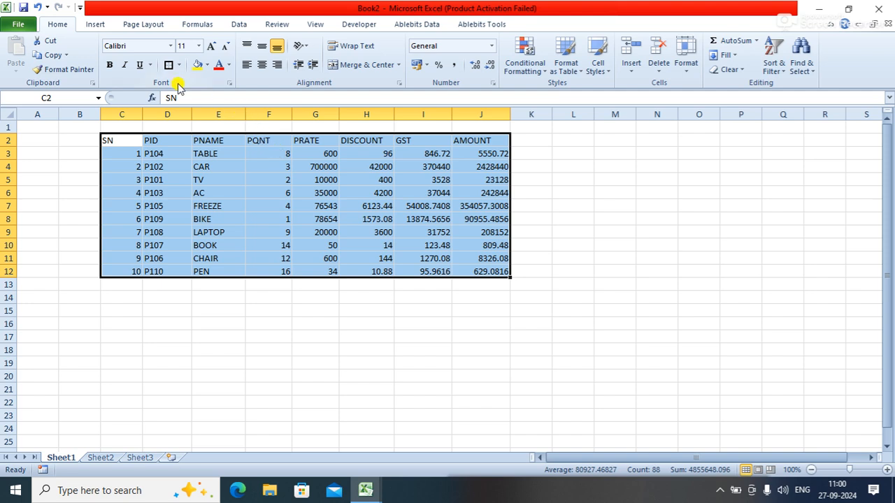
left_click(99, 25)
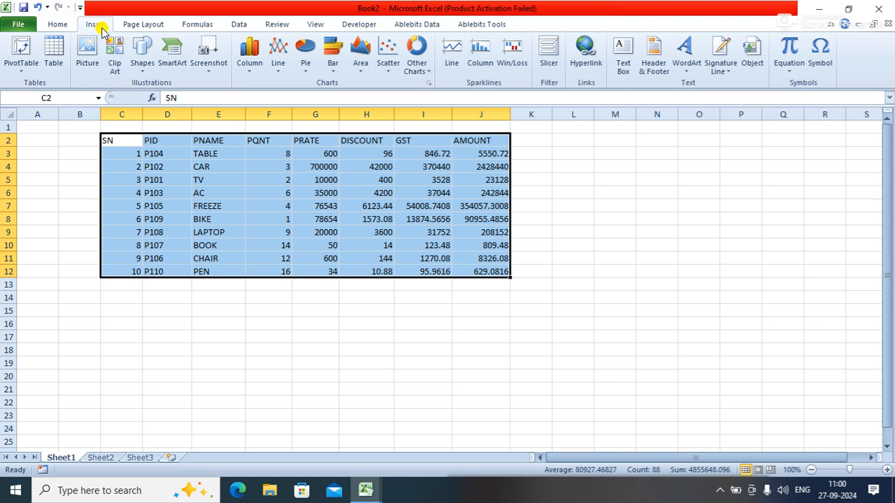
left_click(54, 53)
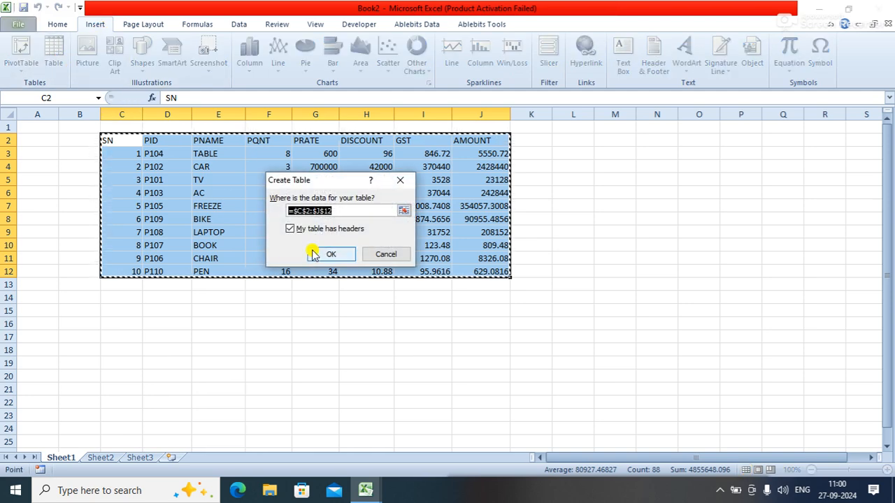
left_click(334, 254)
left_click(332, 361)
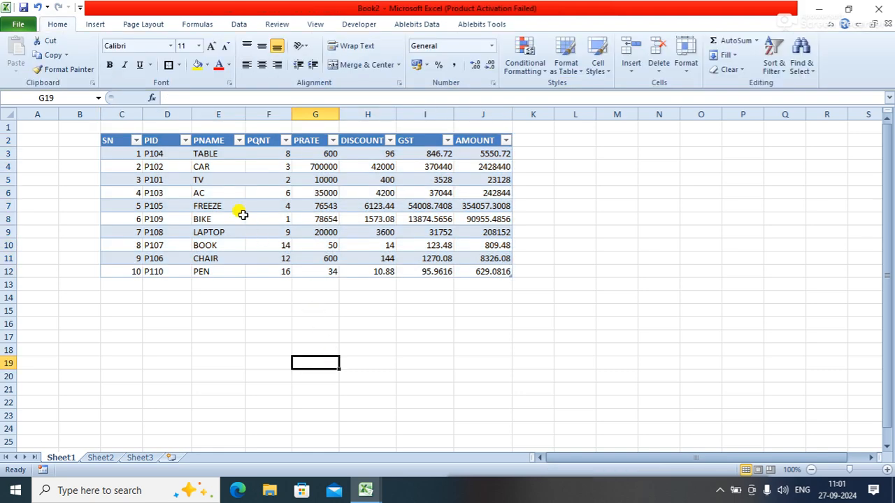
Step: Append a new row to the table below the last PEN row and enter SN 11 and PID P111
left_click(225, 194)
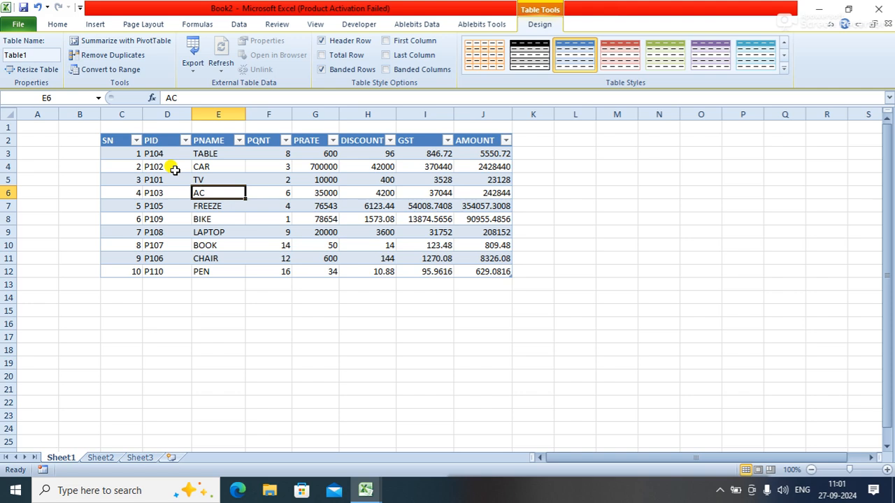
left_click(478, 271)
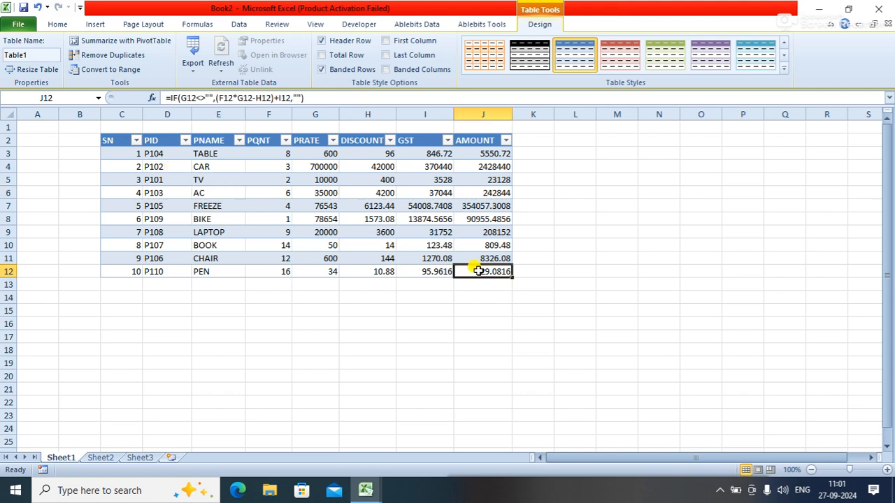
key("Tab")
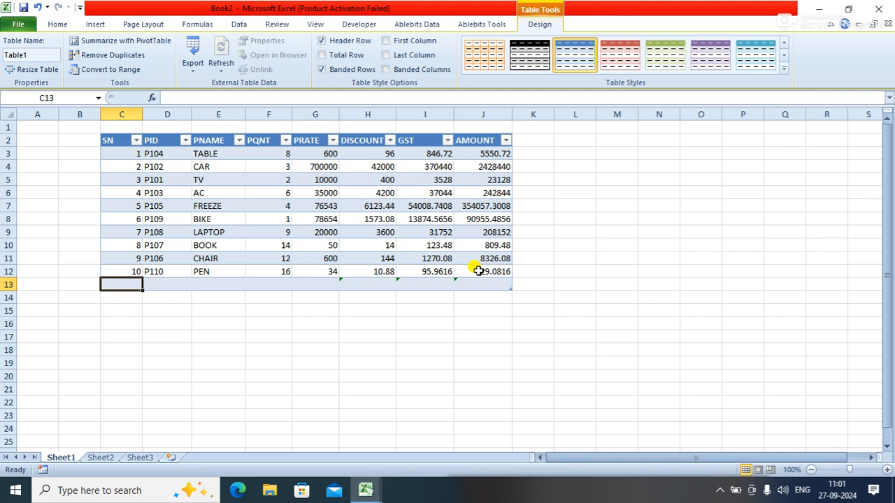
type("11")
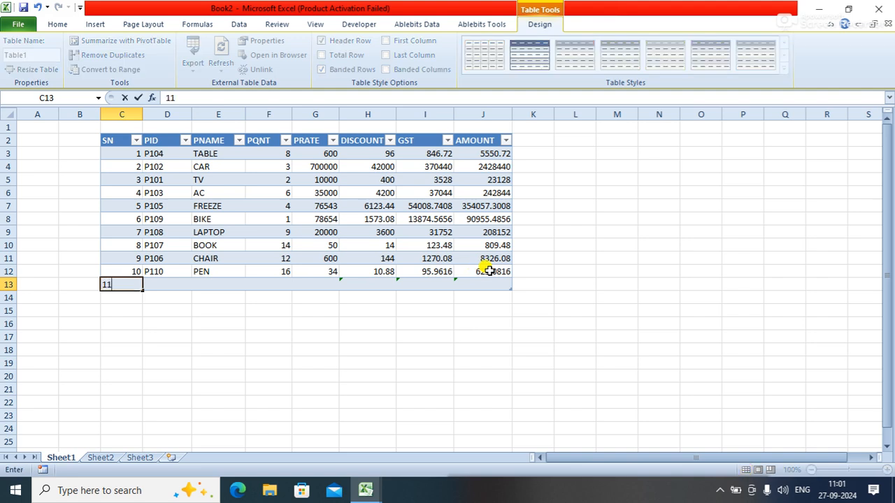
left_click(160, 283)
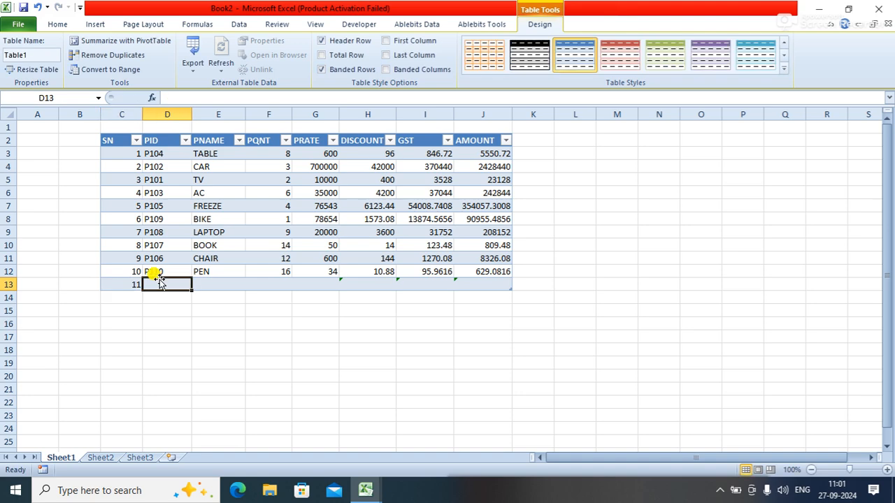
type("P111")
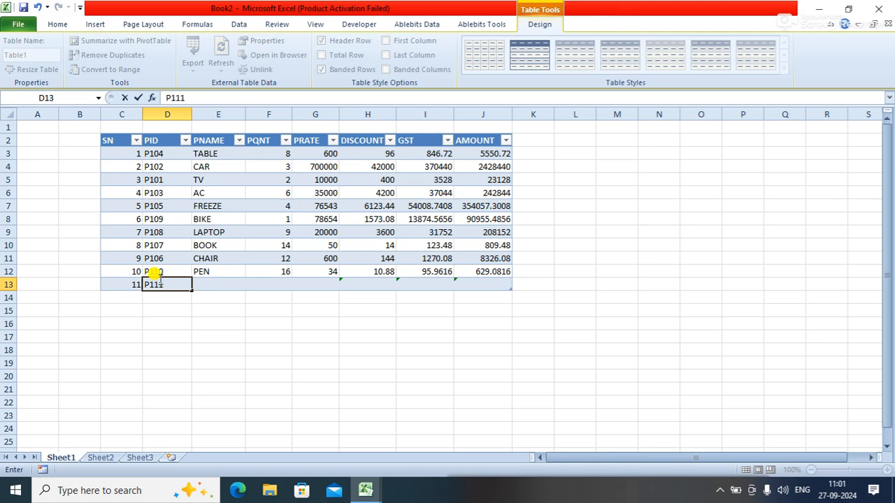
key("Tab")
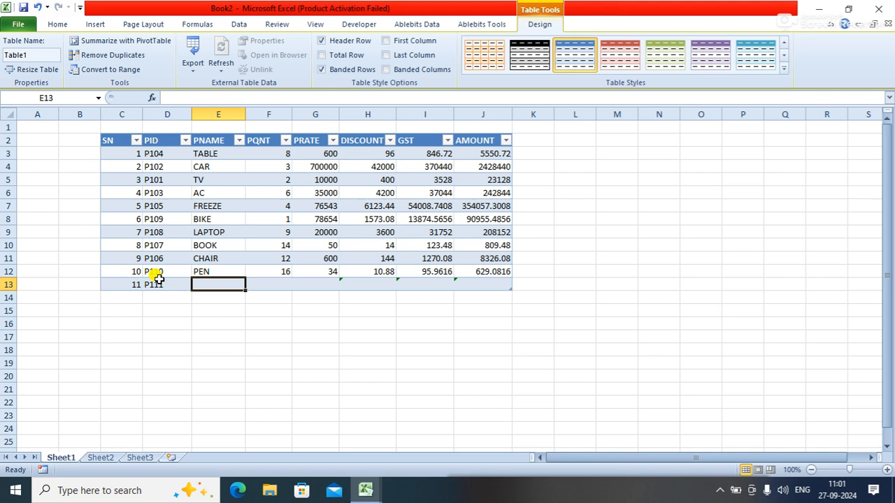
Step: Complete row 13 with product name SYSTEM, PQNT 90 and PRATE 76
type("SYSTE")
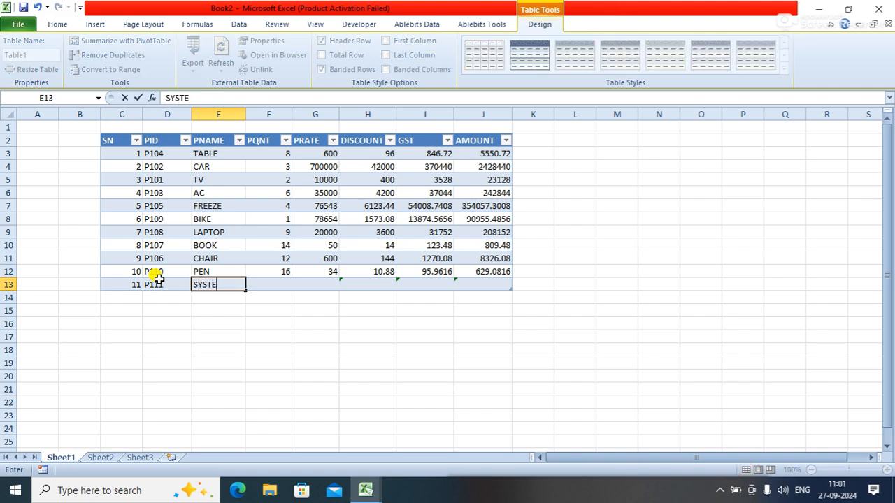
type("N")
key("BackSpace")
type("M")
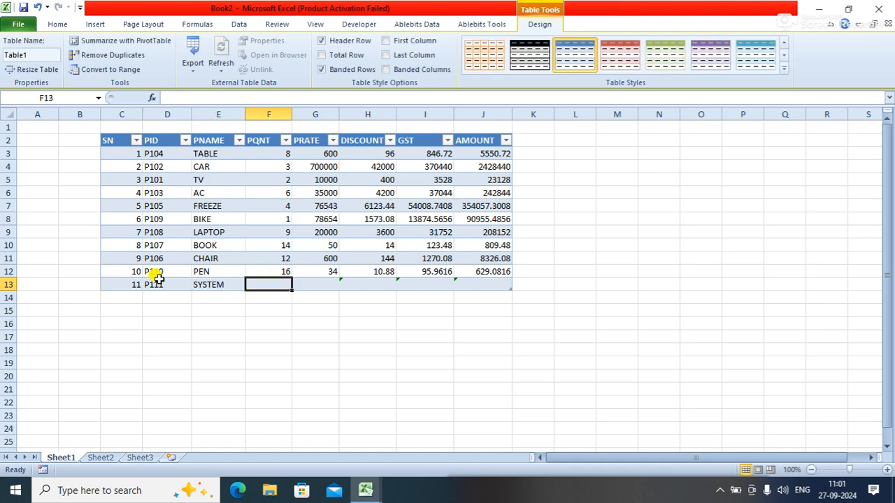
type("90")
key("Tab")
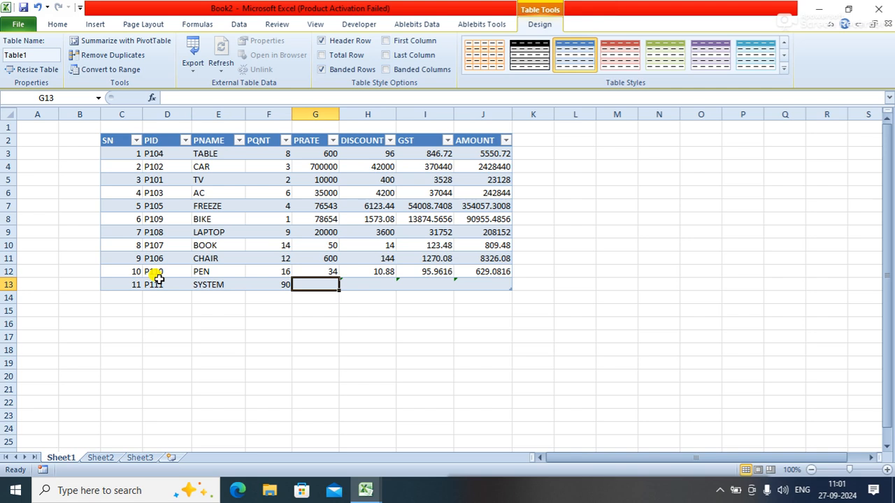
type("76")
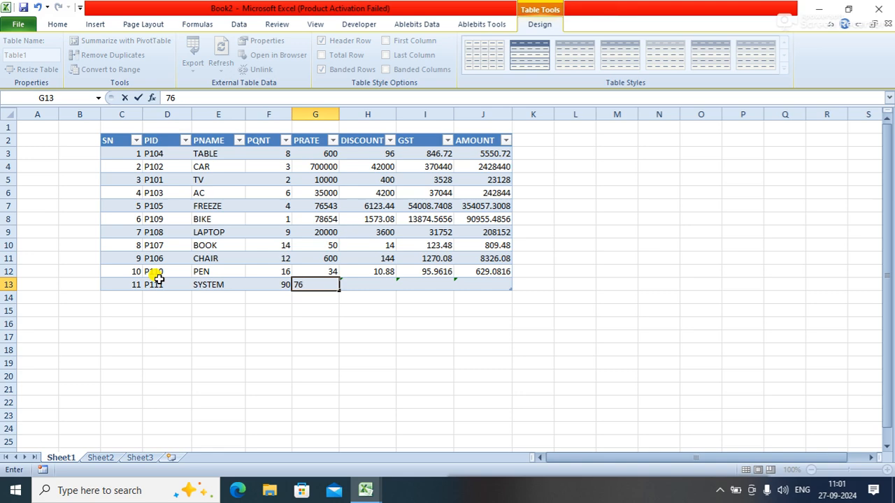
key("Tab")
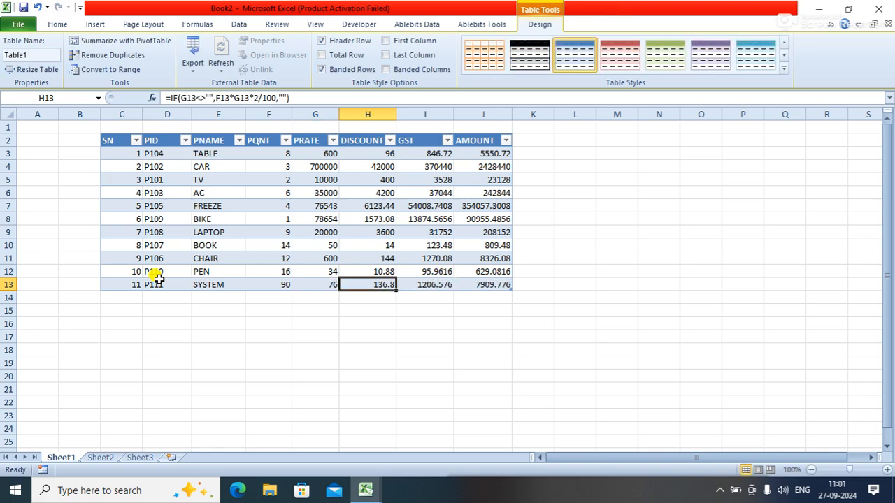
Step: Append another table row below the SYSTEM row and enter SN 12 and PID P111
key("Right")
key("Right")
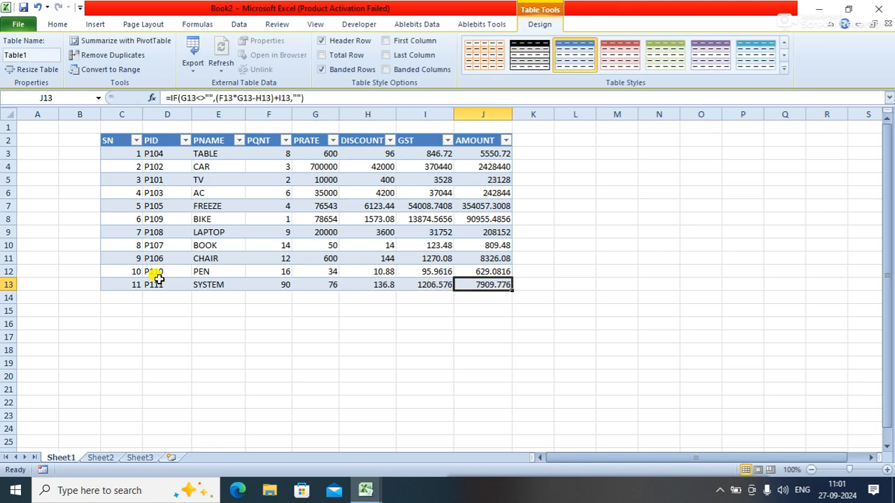
key("Tab")
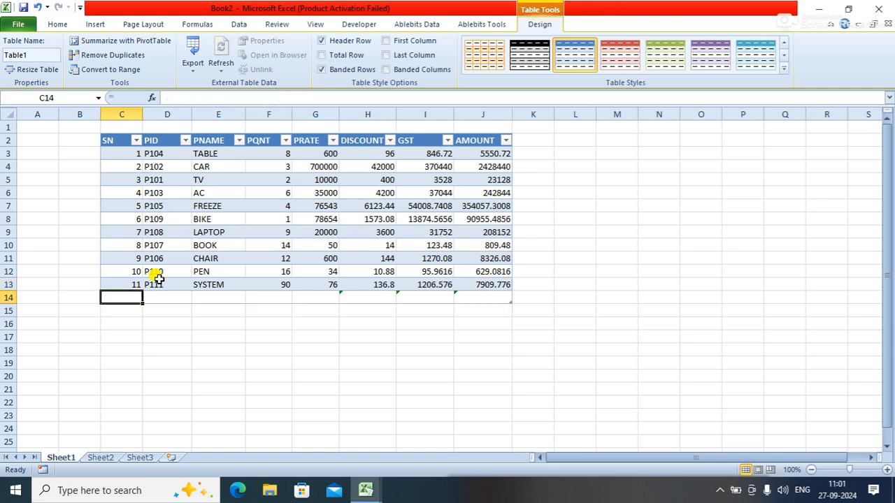
type("12")
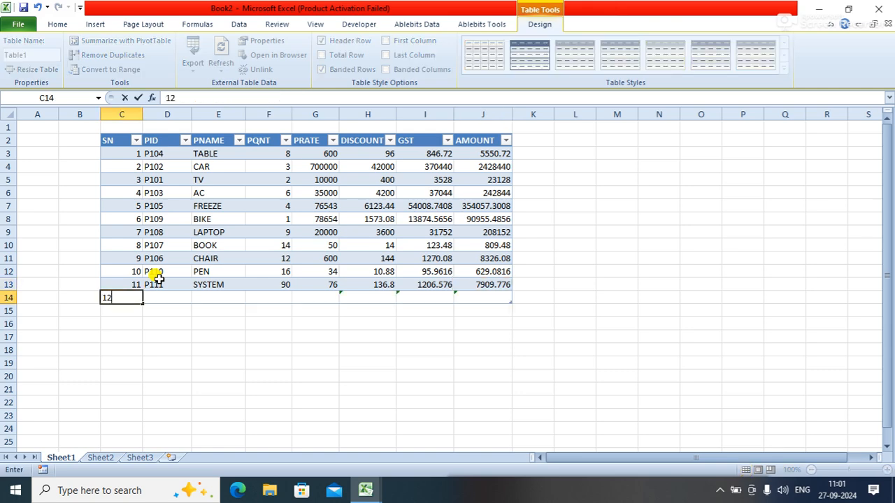
key("Tab")
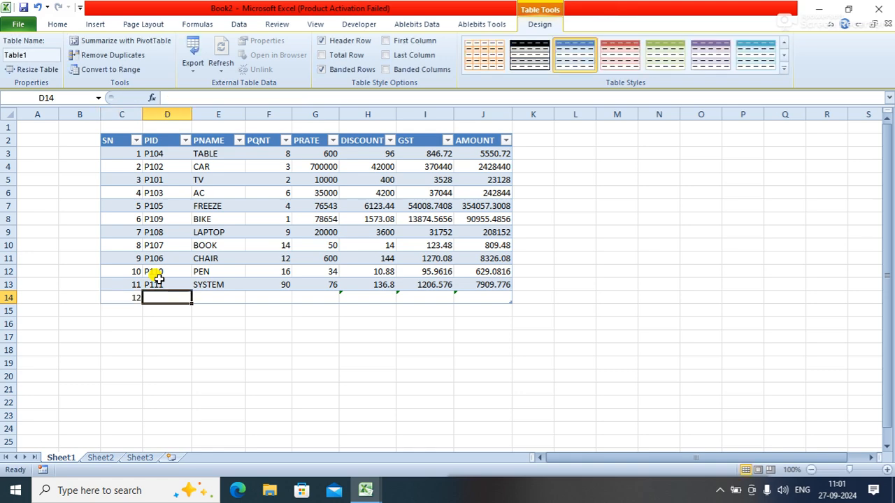
type("P1")
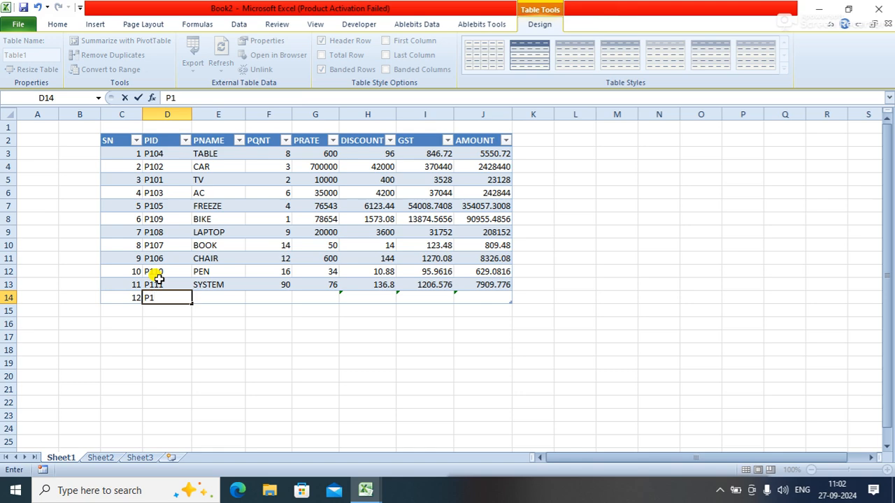
type("11")
key("Tab")
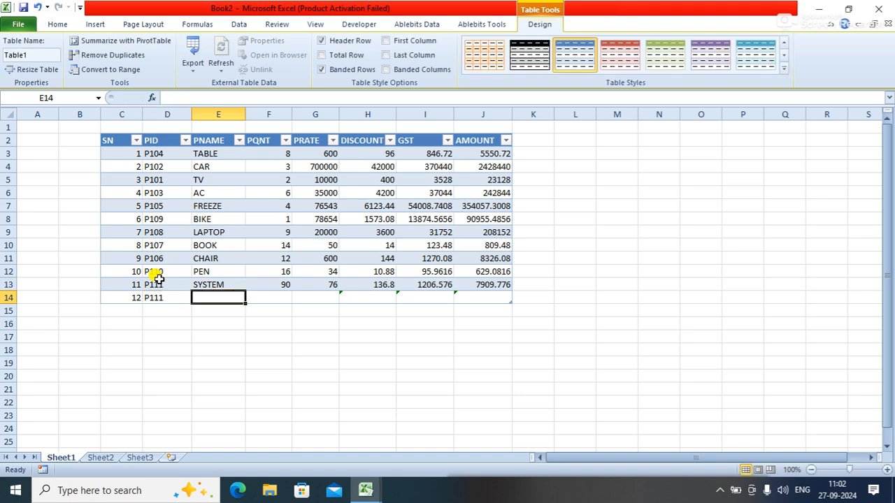
Step: Complete row 14 with product name PEN, PQNT 43 and PRATE 25
type("PEN")
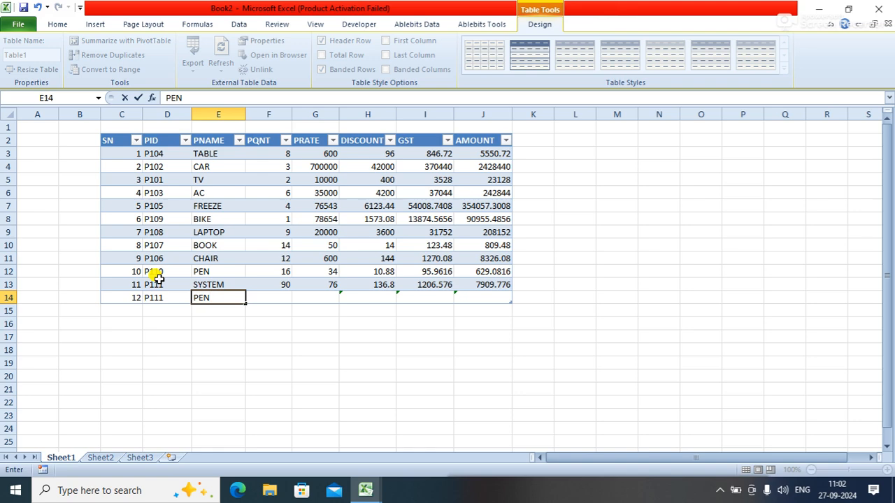
key("Tab")
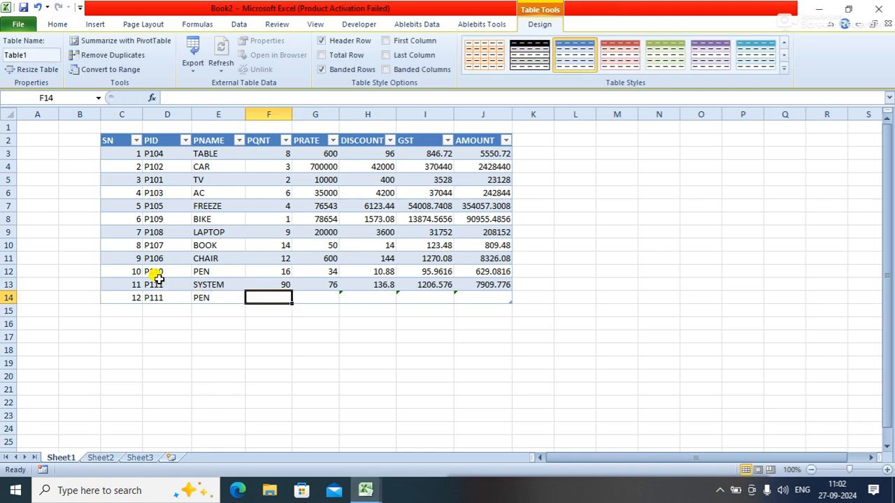
type("43")
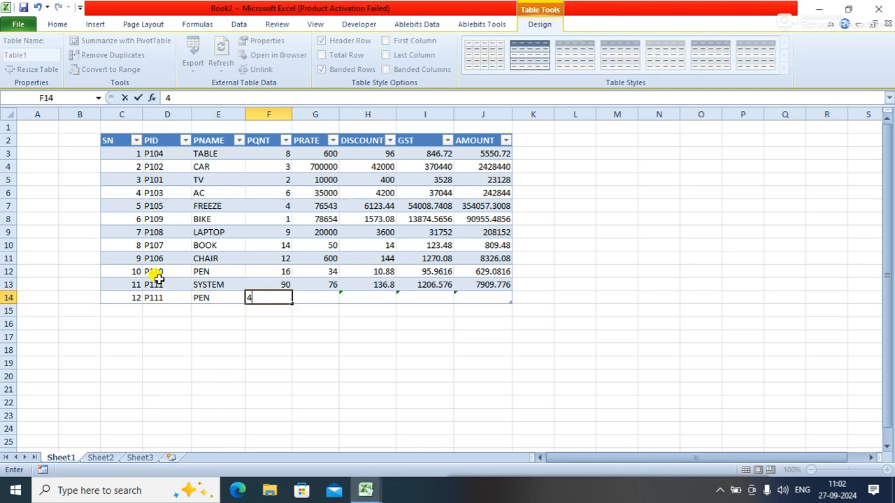
key("Tab")
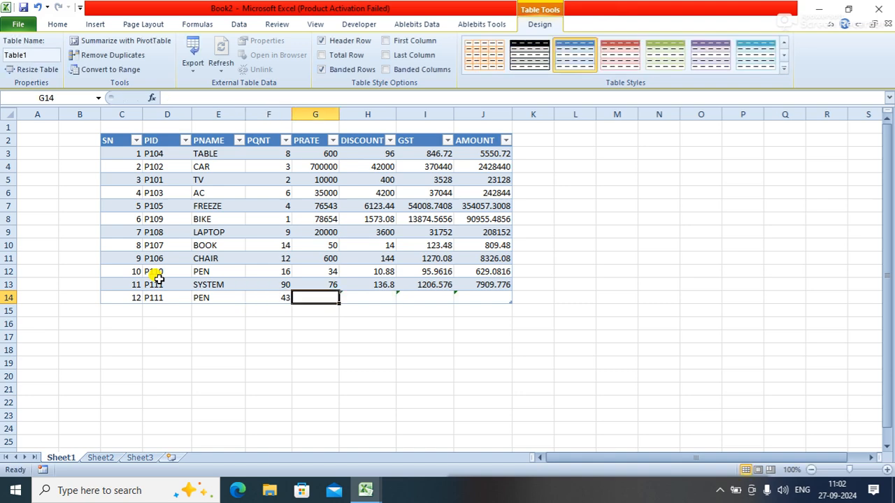
type("25")
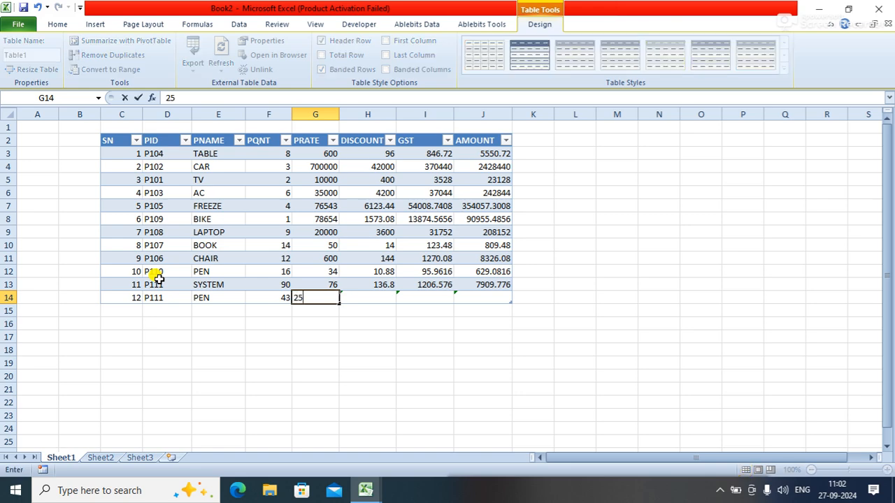
key("Return")
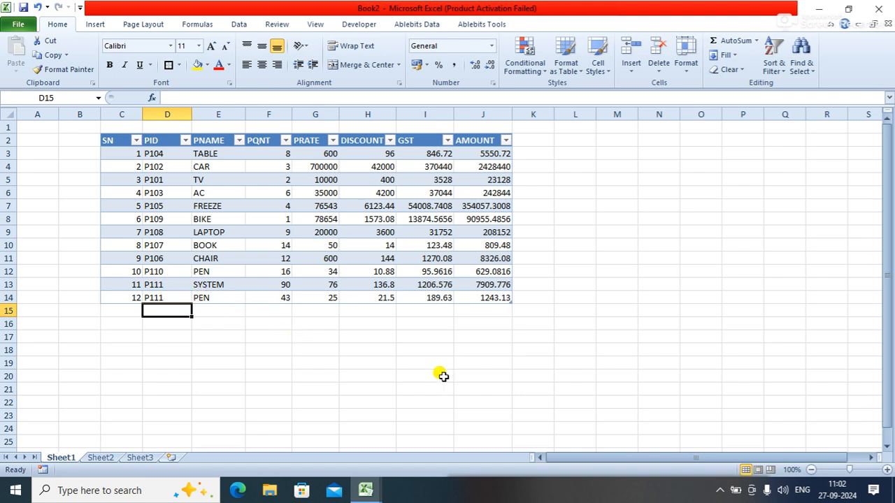
Step: Append a table row below row 14 and enter SN 13 and PID 109
left_click(498, 297)
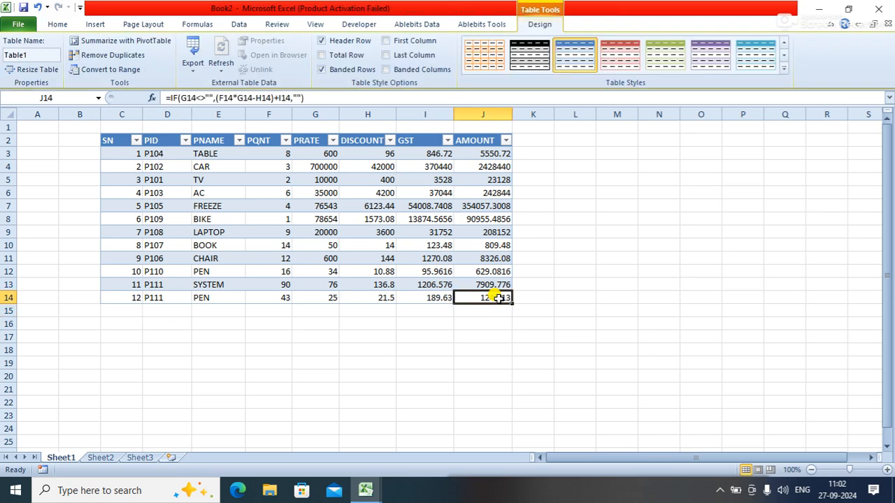
key("Tab")
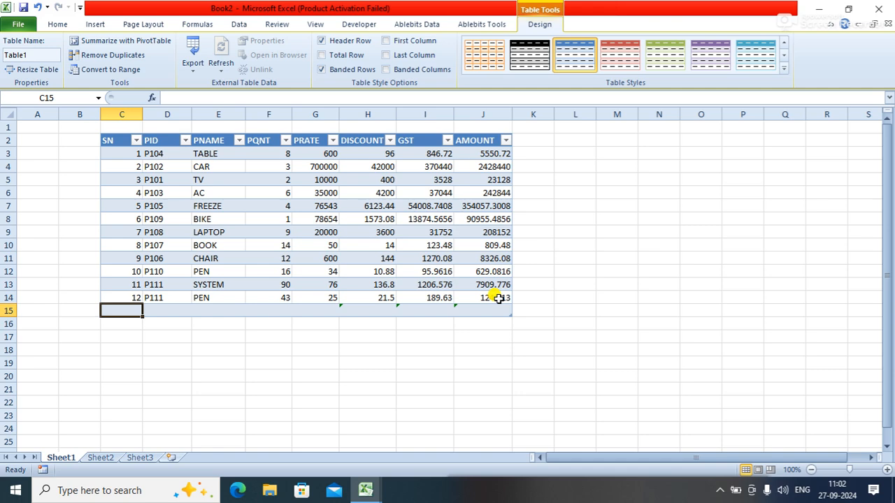
type("13")
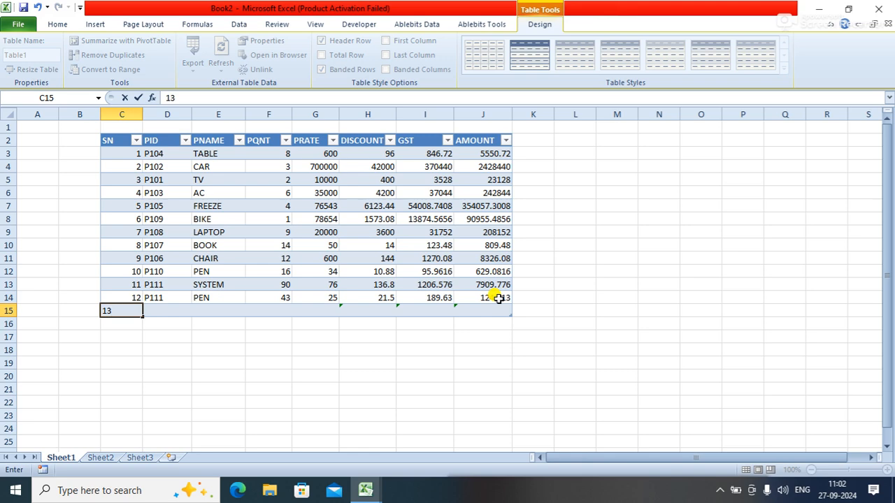
key("Tab")
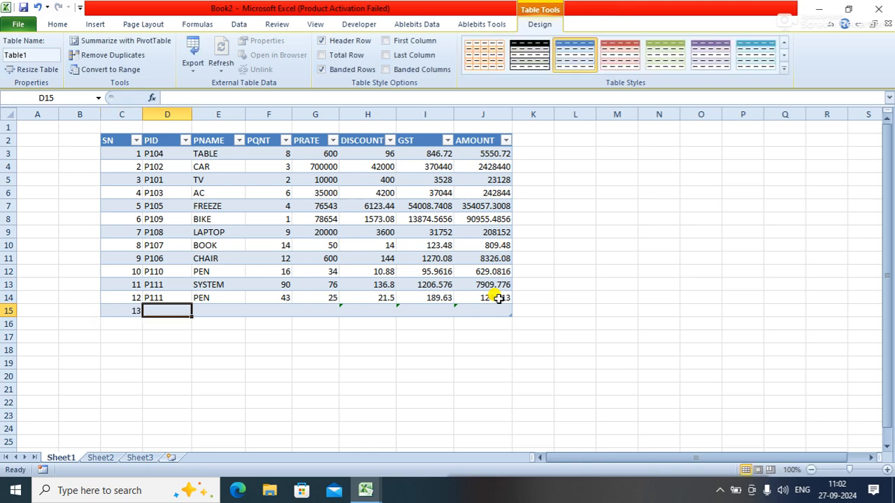
type("109")
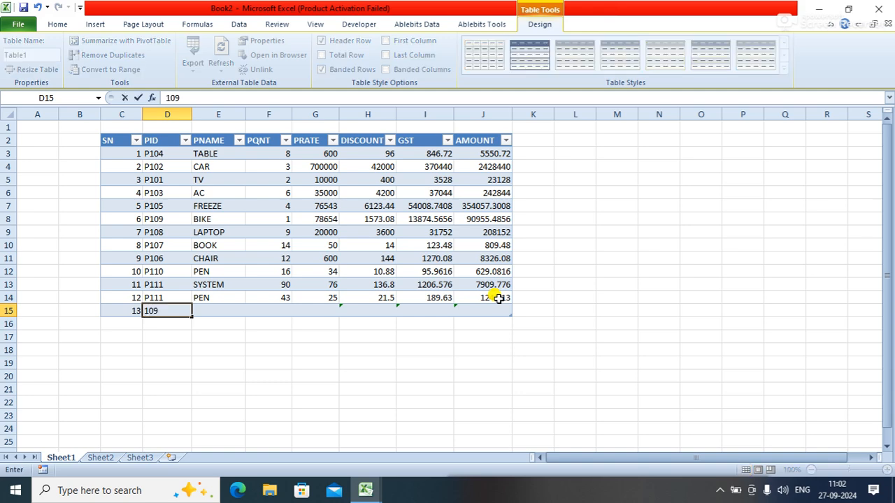
key("Tab")
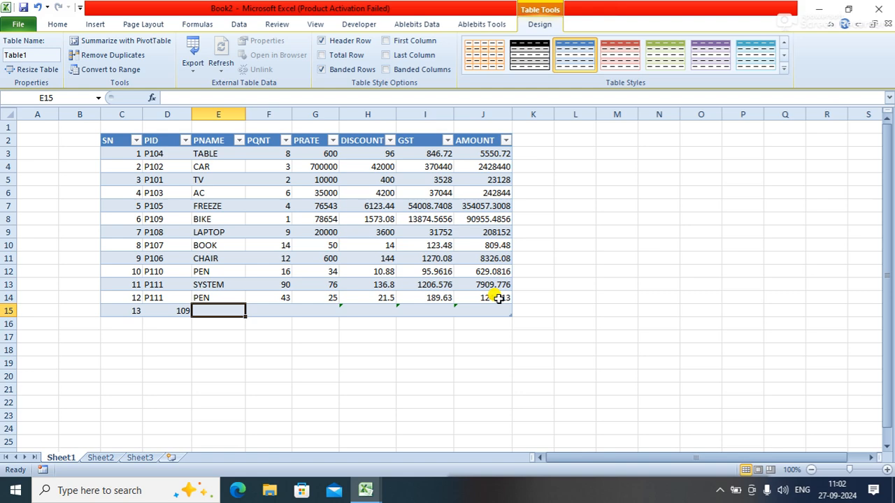
Step: Replace the PID of the table row with SN 13 by P108
key("BackSpace")
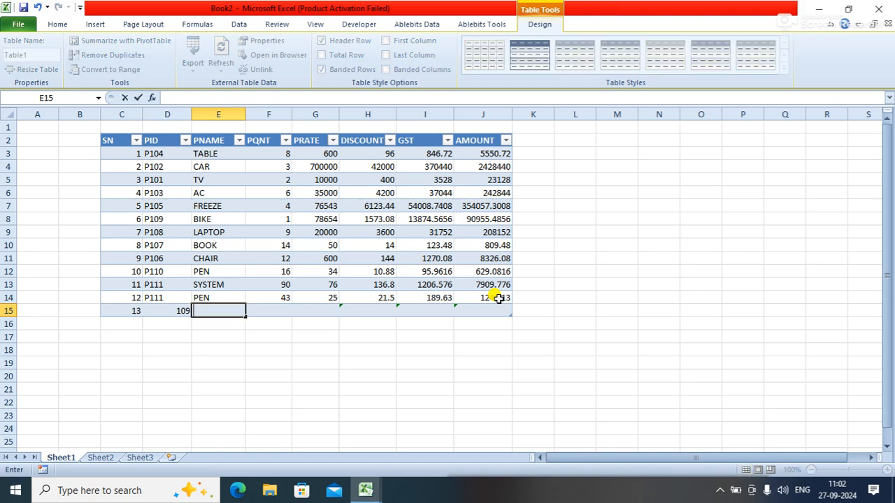
key("Left")
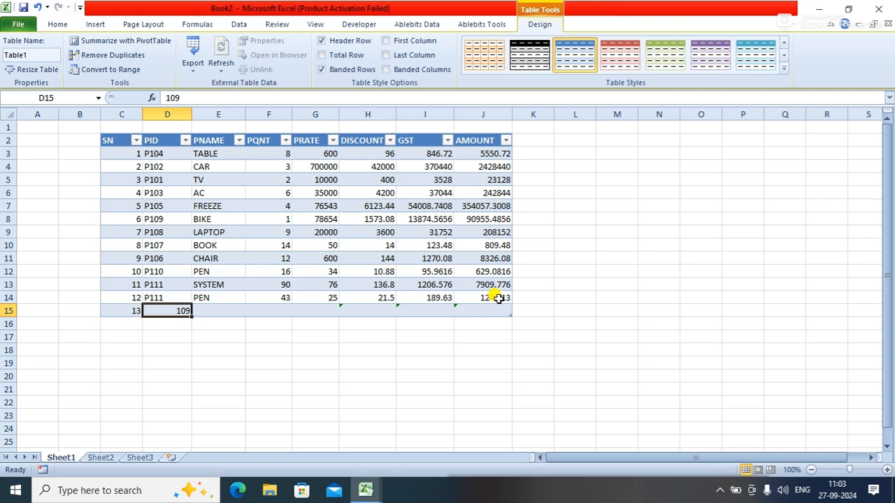
key("BackSpace")
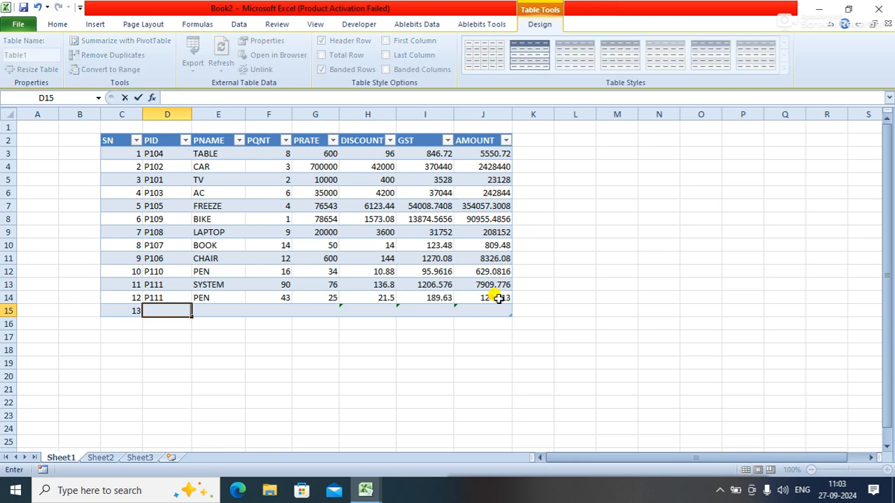
type("P108")
key("Tab")
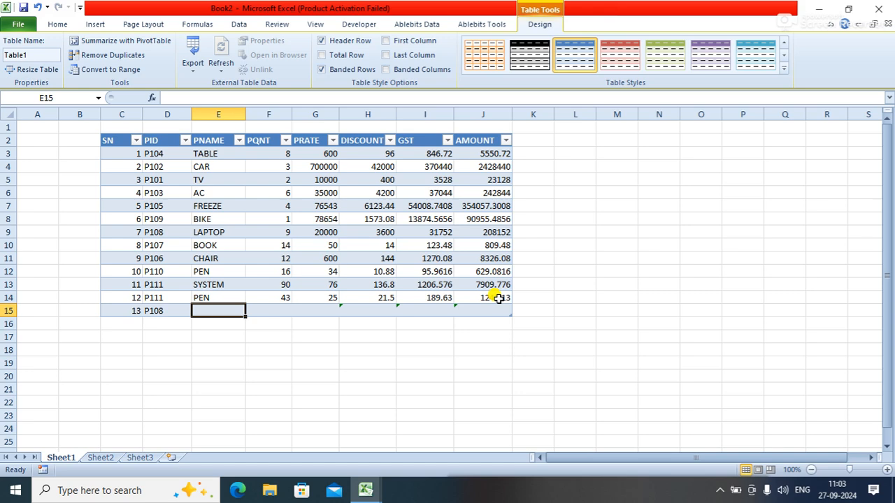
Step: Complete the SN 13 row with PNAME CAR, PQNT 6 and PRATE 78000
type("CAR")
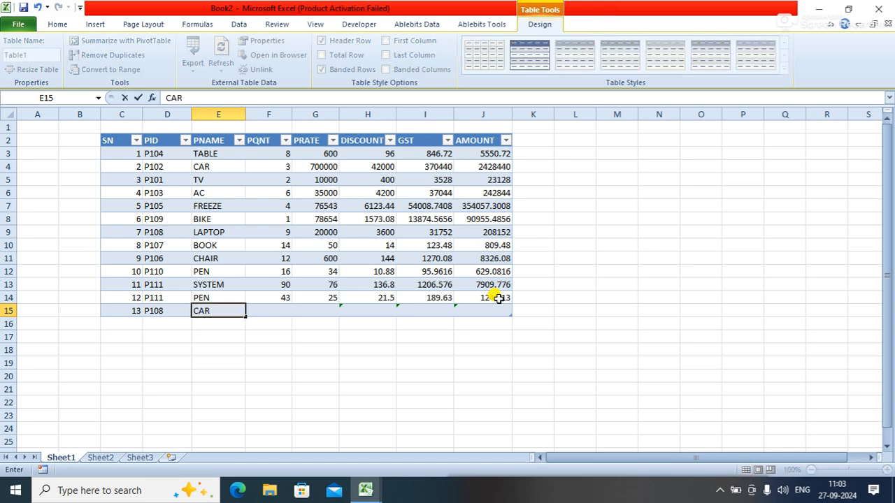
key("Tab")
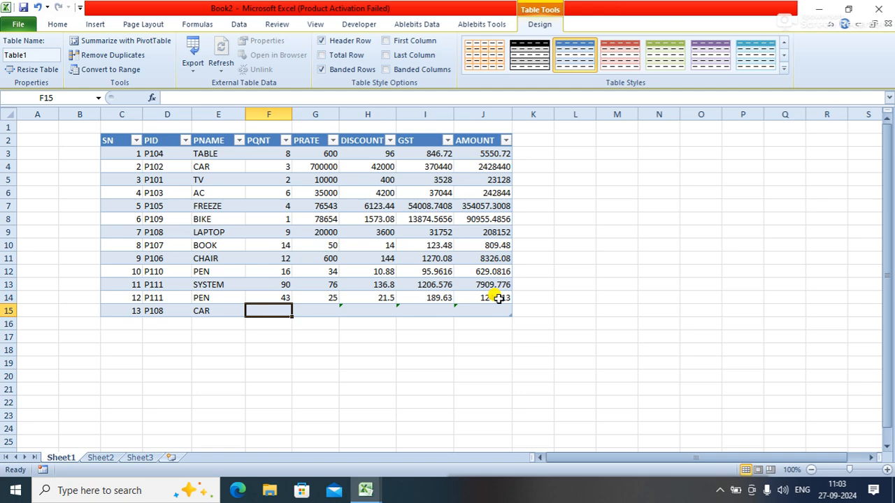
type("6")
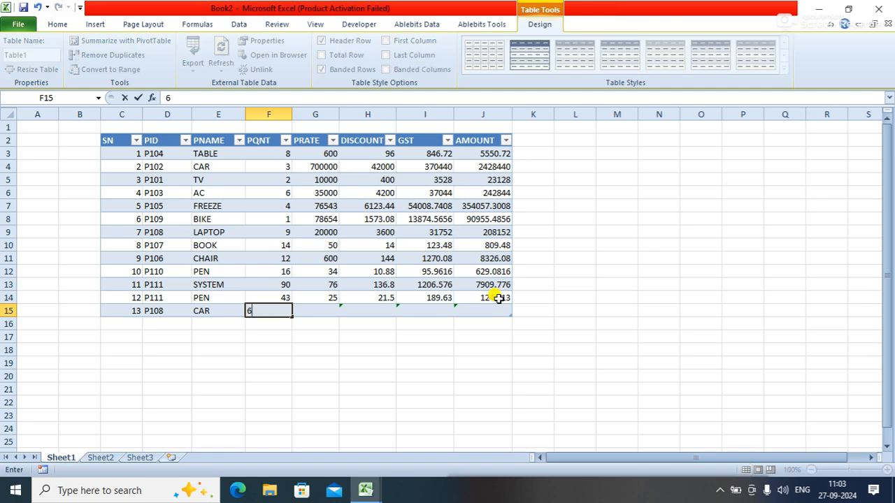
key("Tab")
type("7")
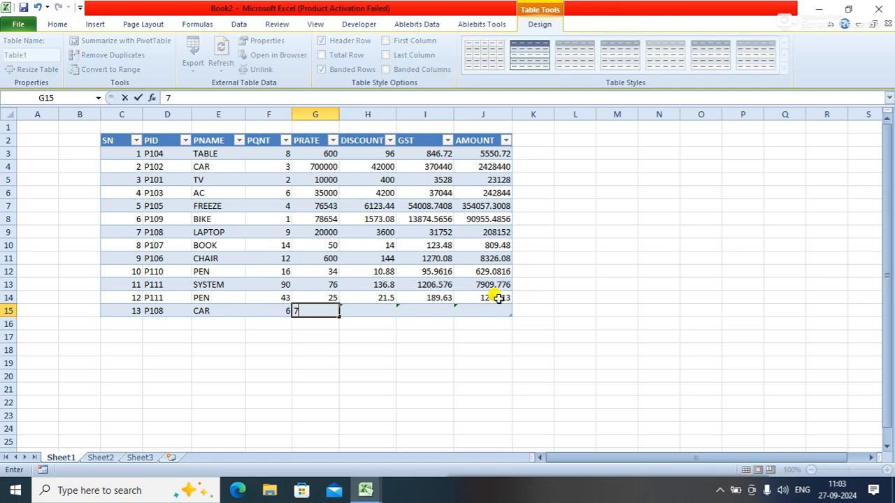
type("8000")
key("Tab")
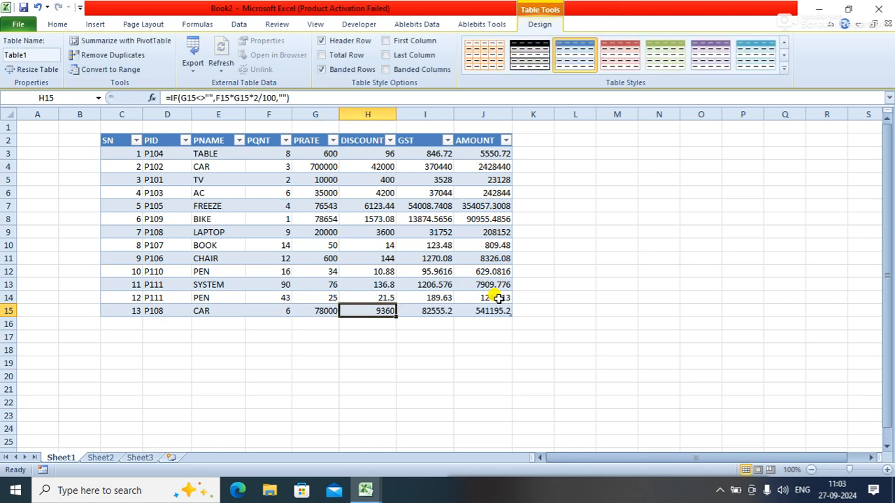
Step: Add a new row at the end of the table with SN 14 and PID P101
key("Tab")
key("Tab")
key("Tab")
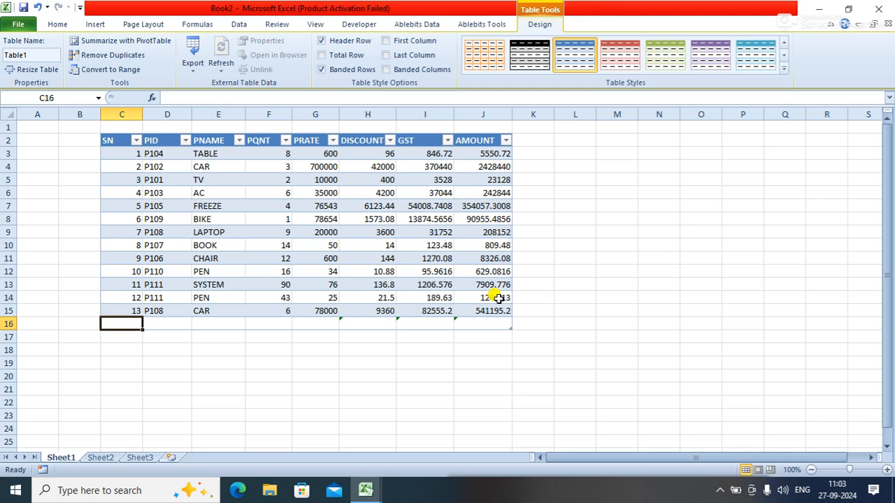
type("14")
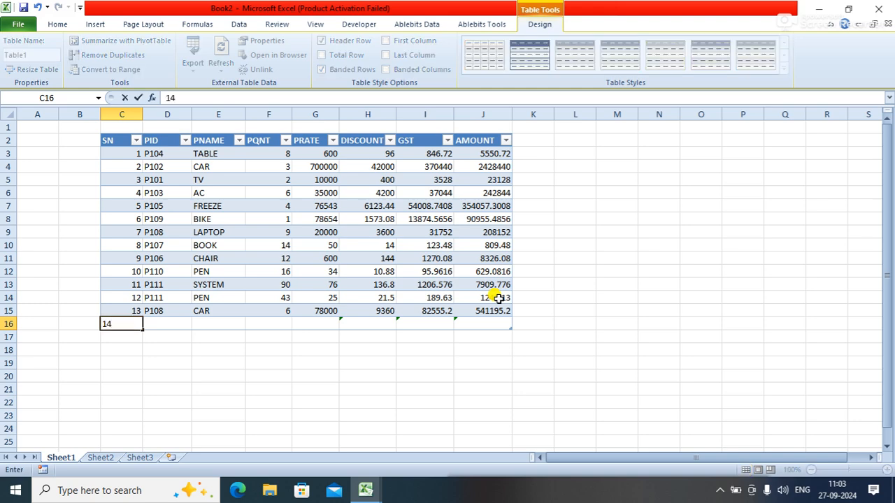
key("Tab")
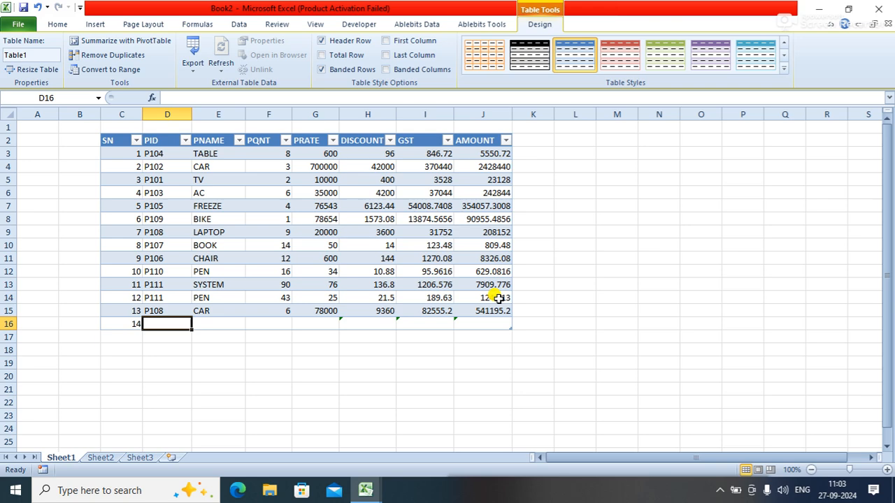
type("P10")
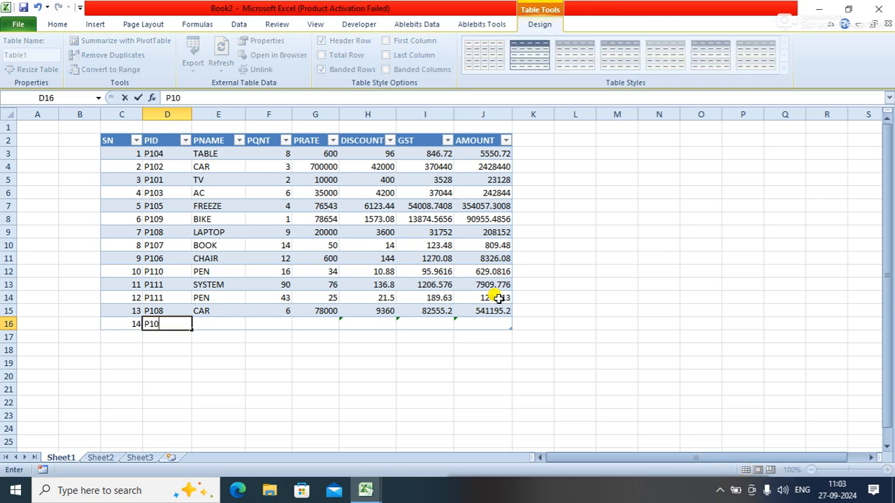
type("1")
key("Tab")
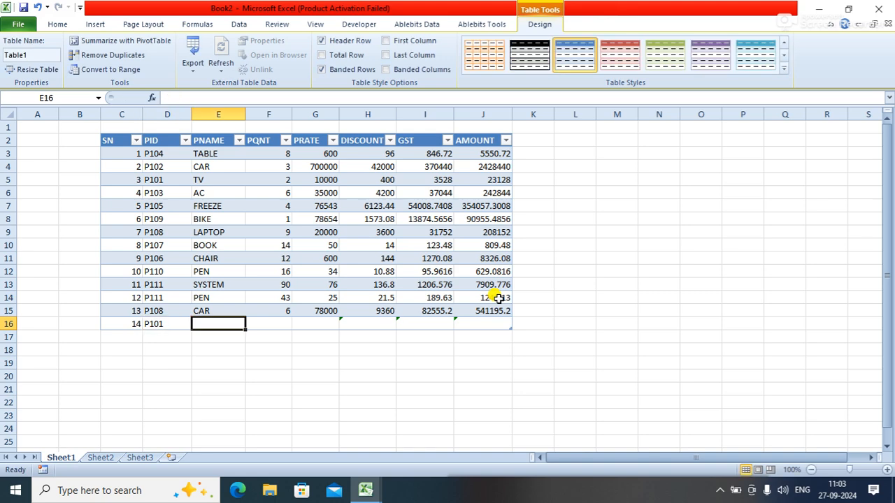
Step: Complete the SN 14 row with PNAME FAN, PQNT 8 and PRATE 1450
type("FAN")
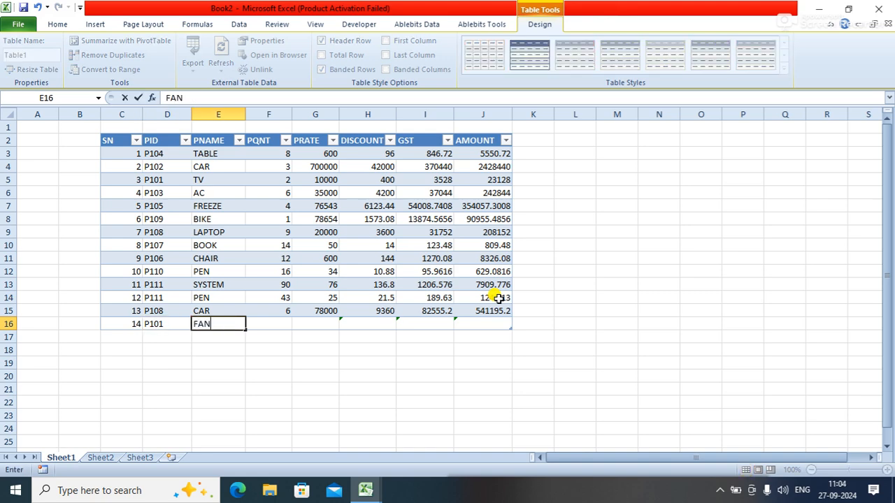
key("Tab")
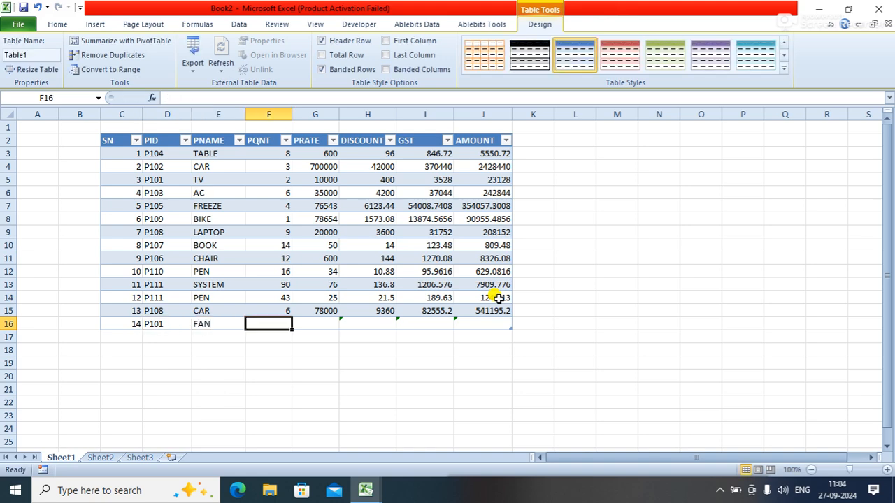
type("8")
key("Tab")
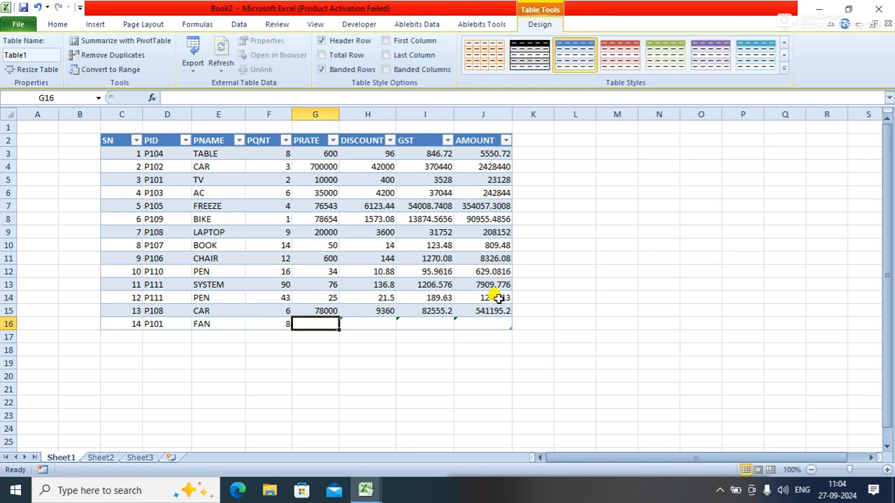
type("1450")
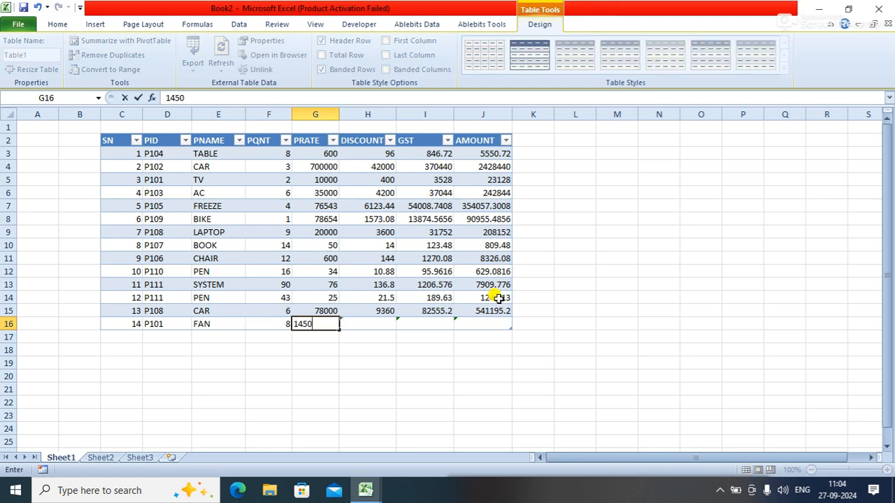
key("Tab")
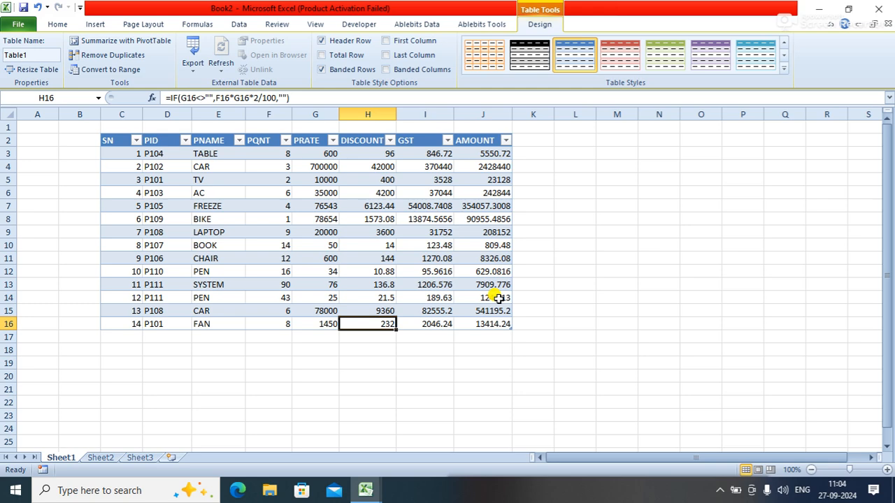
Step: Add another row at the end of the table with SN 15 and PID P105
key("Tab")
key("Tab")
key("Tab")
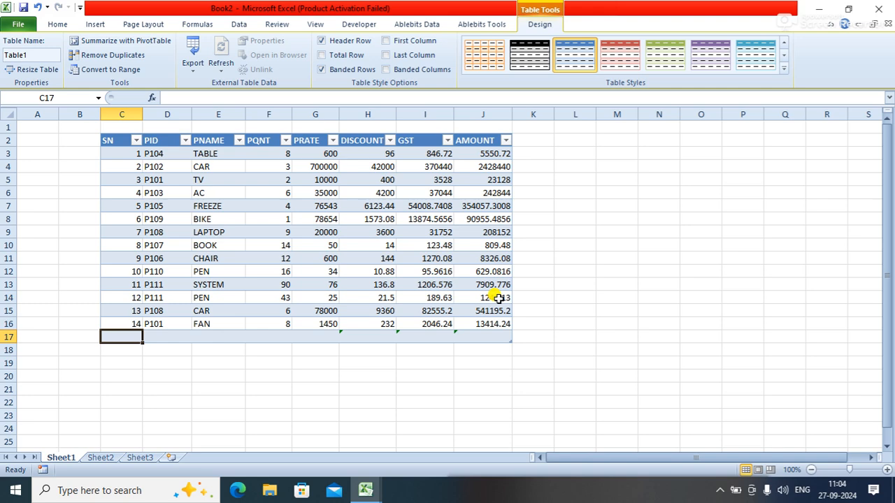
type("15")
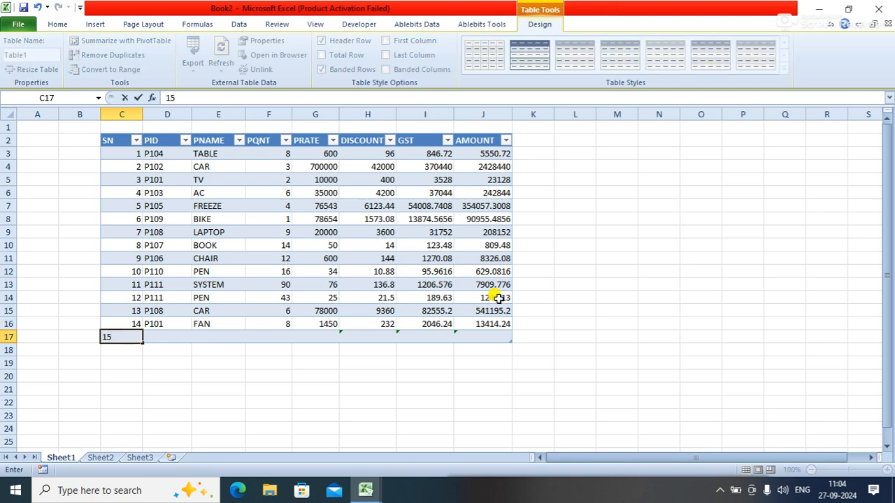
key("Tab")
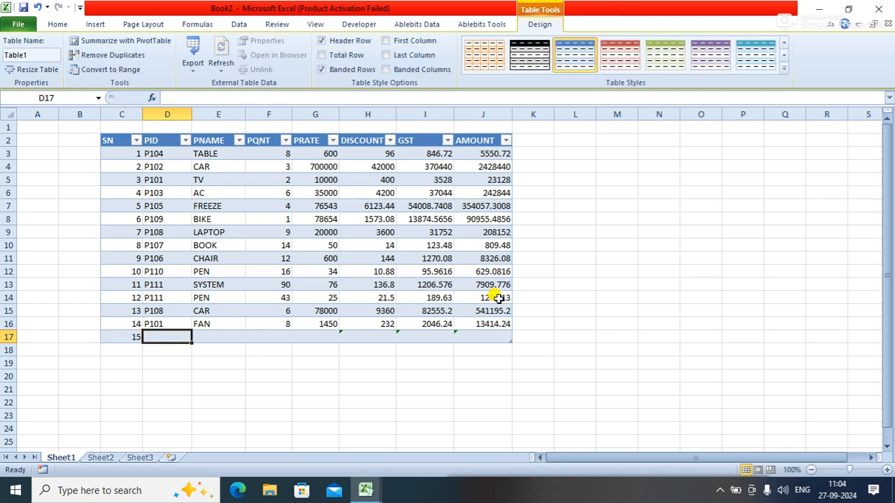
type("P")
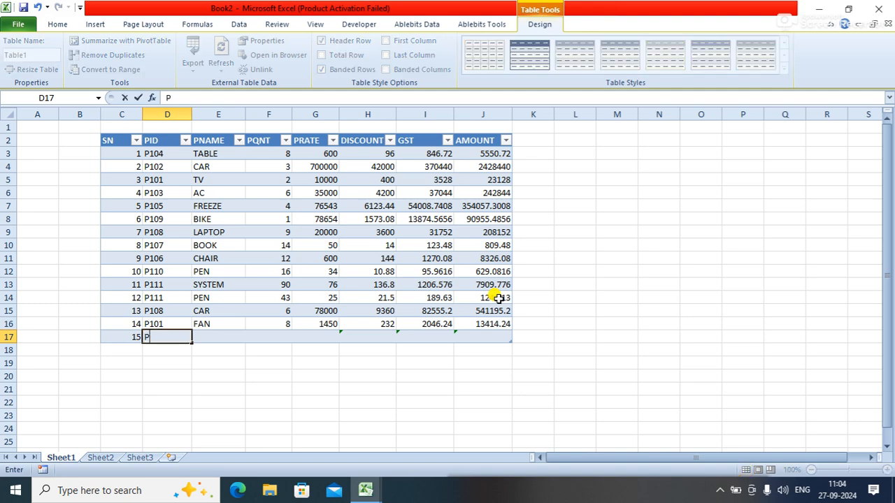
type("105")
key("Tab")
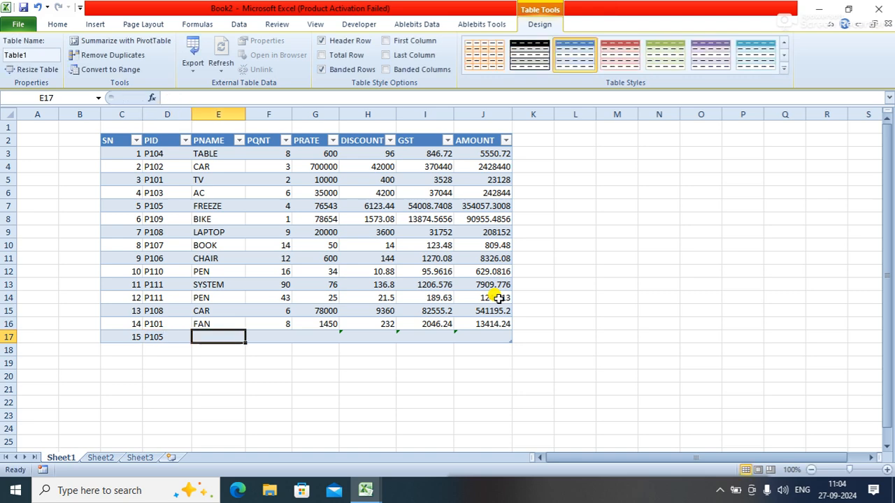
Step: Complete the SN 15 row with PNAME FREEZE, PQNT 4 and PRATE 76543
type("FREE")
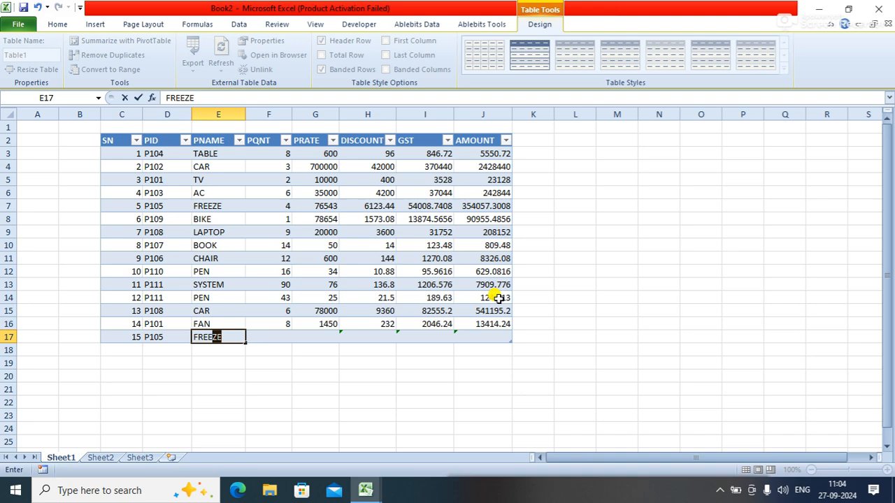
key("Tab")
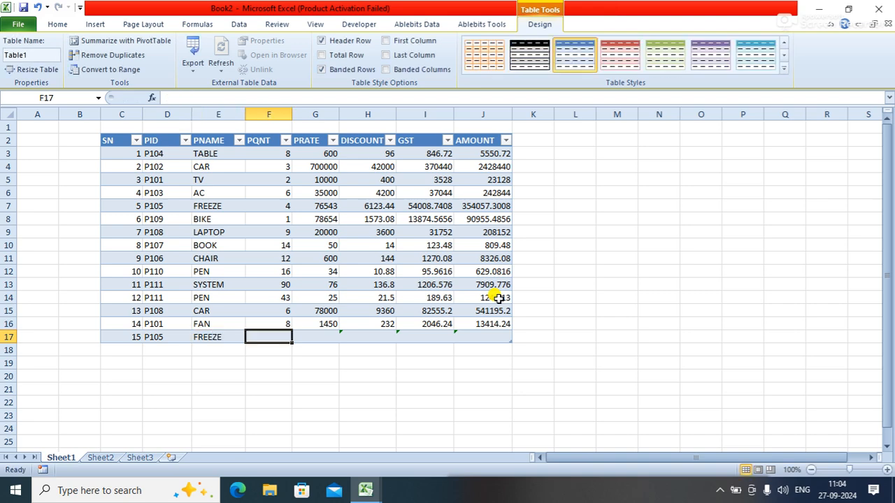
type("4")
key("Tab")
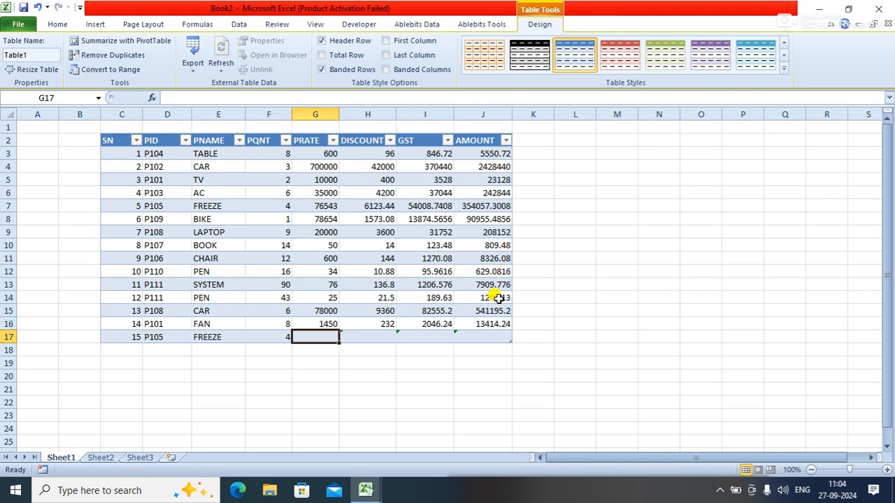
type("76543")
key("Tab")
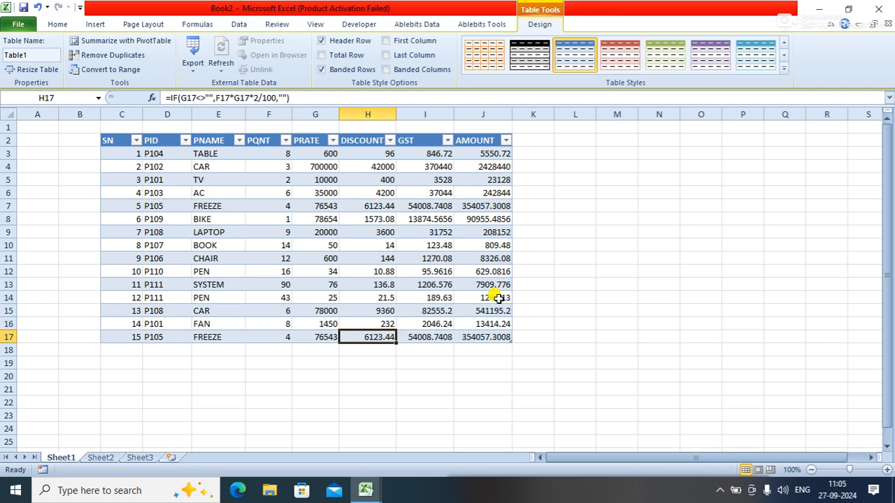
Step: Increase the height of the table's header row, row 2
left_click(627, 165)
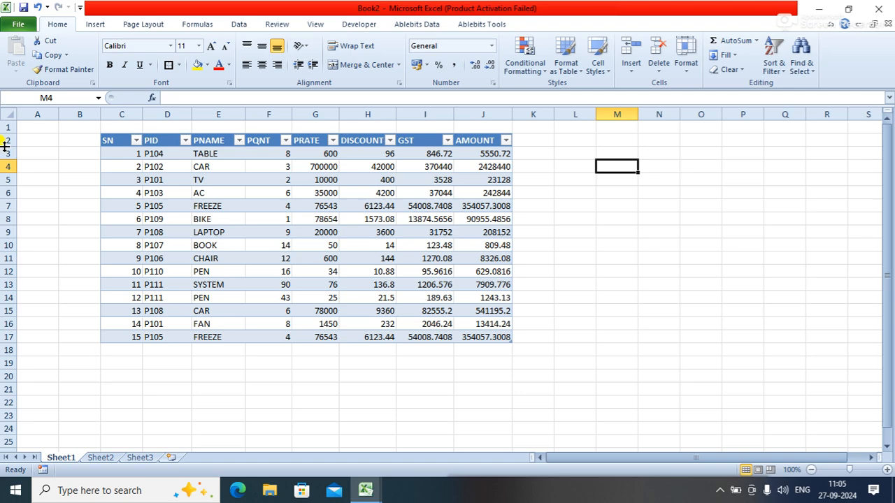
left_click_drag(4, 146, 5, 154)
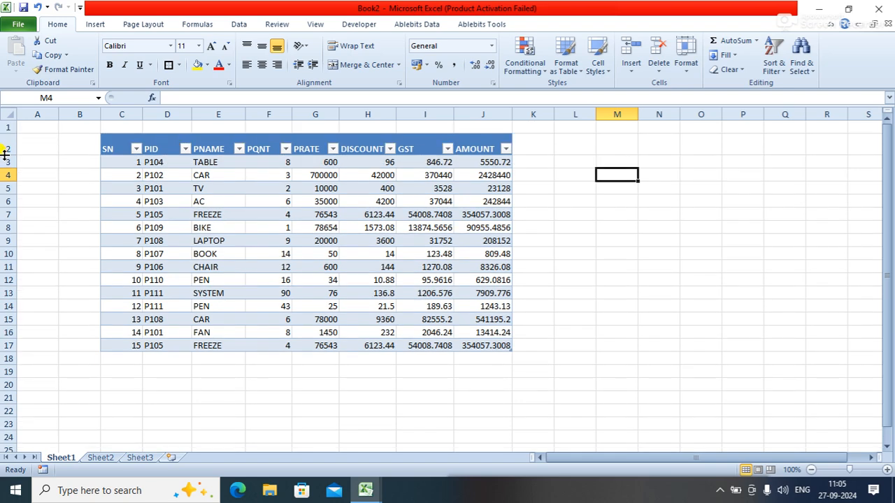
left_click(263, 65)
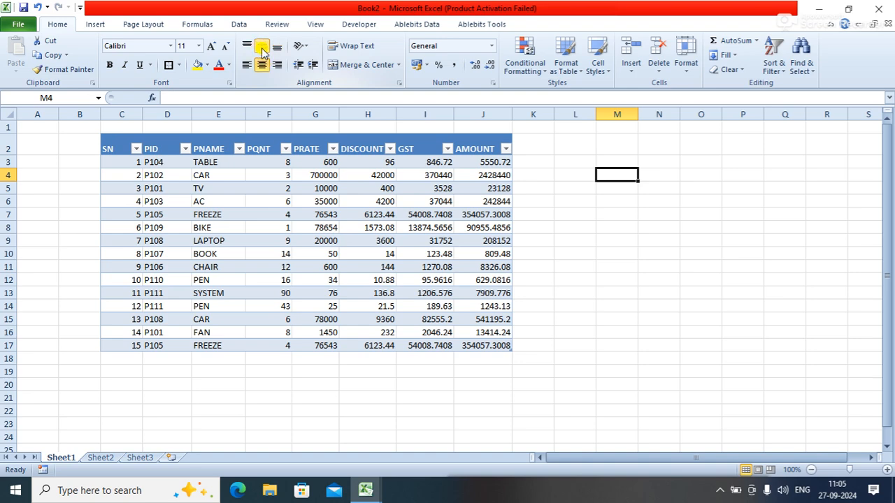
left_click(277, 46)
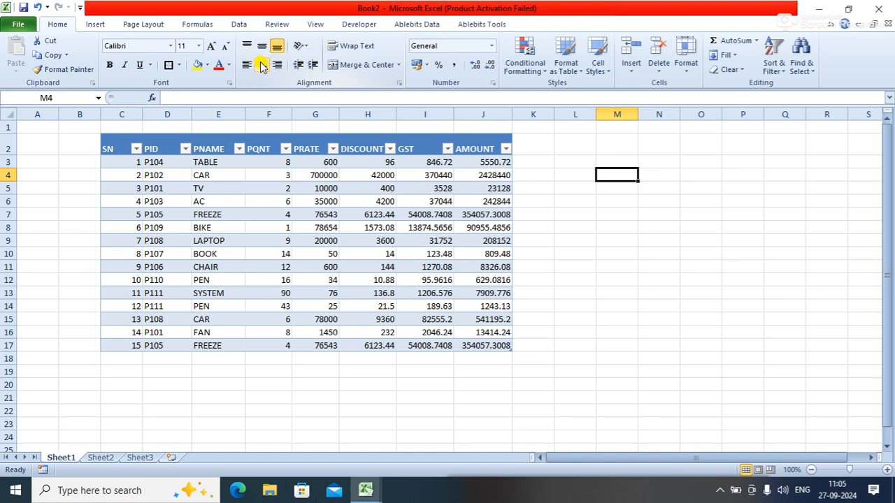
left_click(261, 67)
Step: Centre the table headings from SN to AMOUNT horizontally and middle-align them vertically
left_click(98, 139)
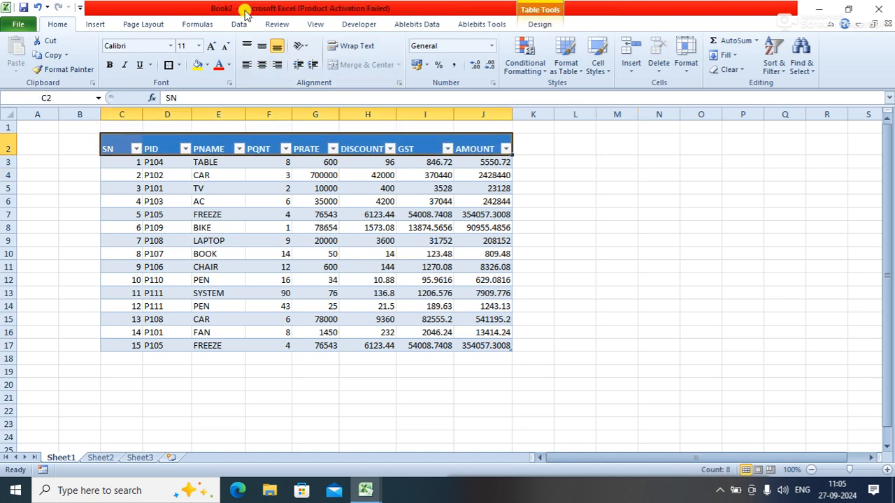
left_click(262, 65)
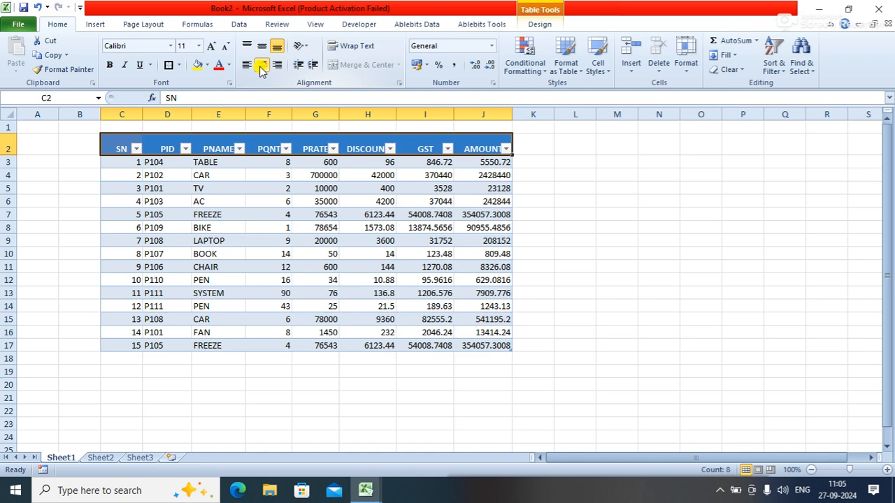
left_click(261, 45)
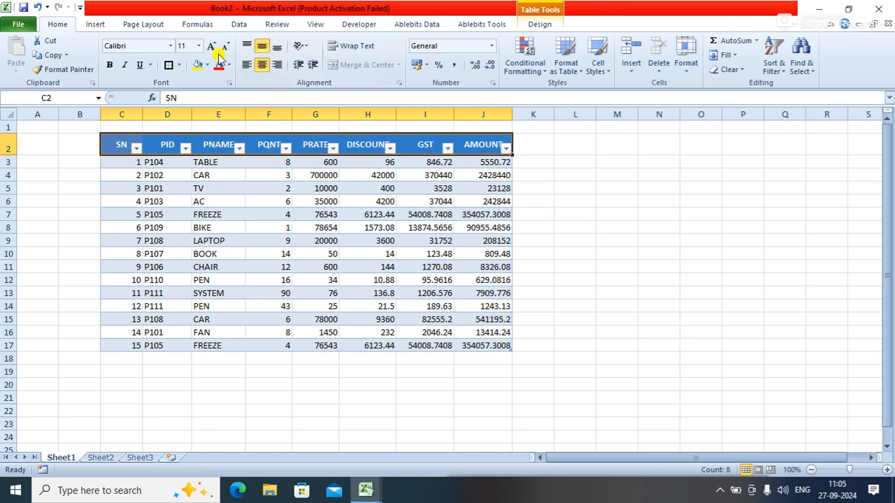
Step: Make the table headings from SN to AMOUNT bold and increase their font size to 12
left_click(109, 66)
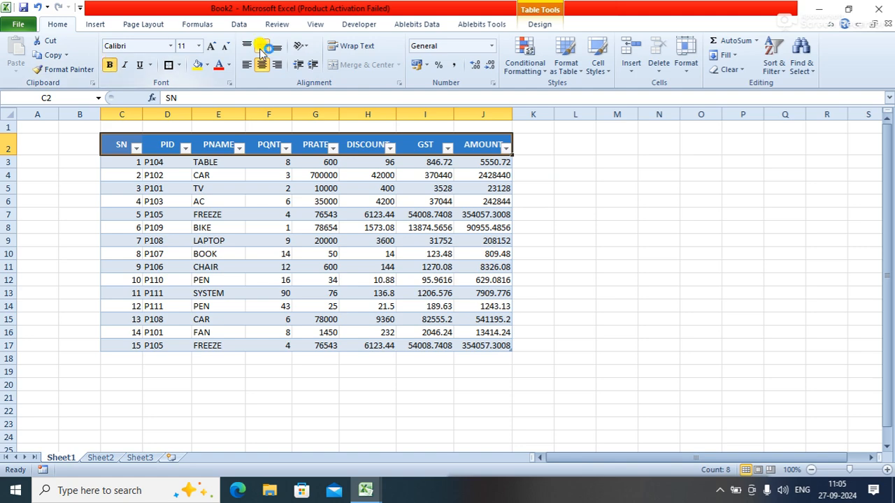
left_click(211, 46)
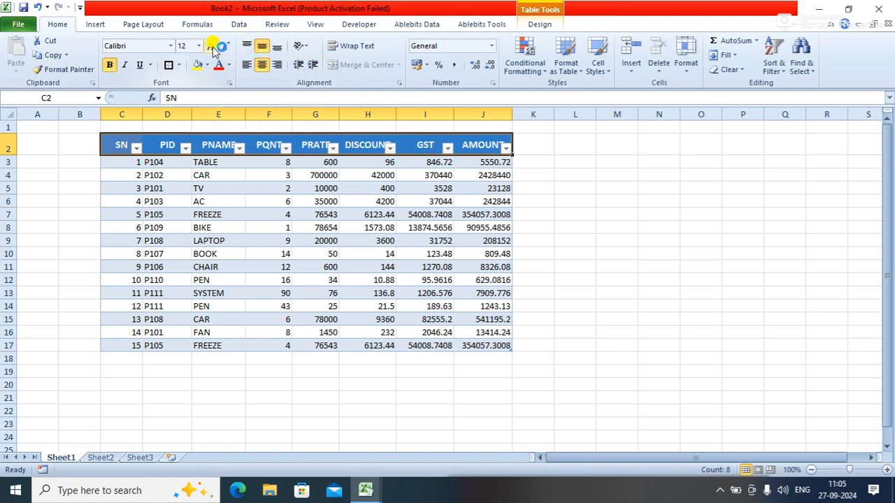
left_click(645, 201)
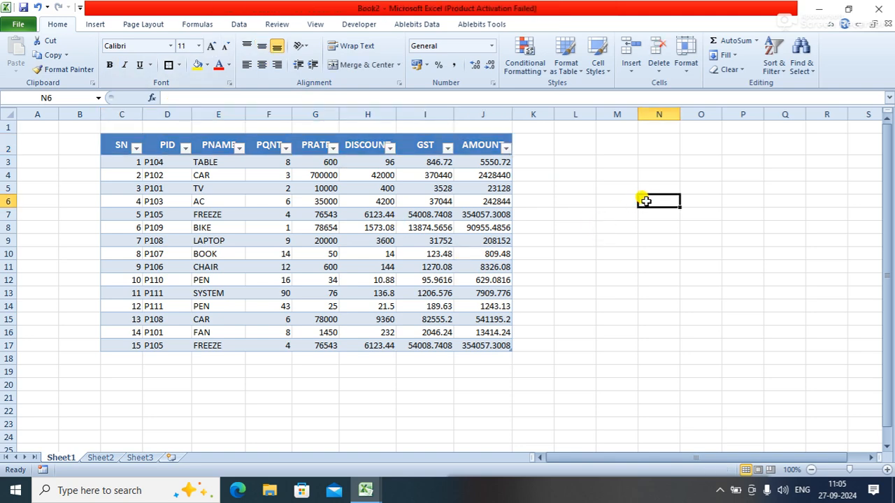
Step: Turn off the filter for the sales table so its headings carry no filter arrows
left_click(119, 146)
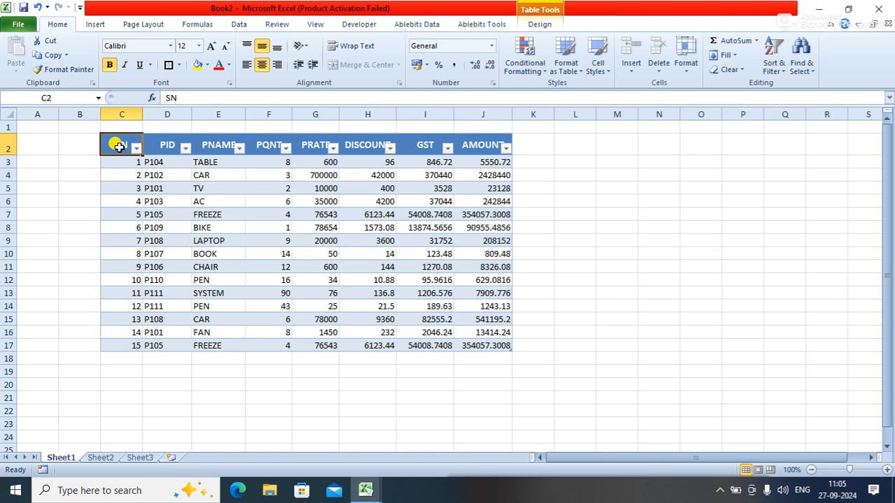
left_click(100, 145)
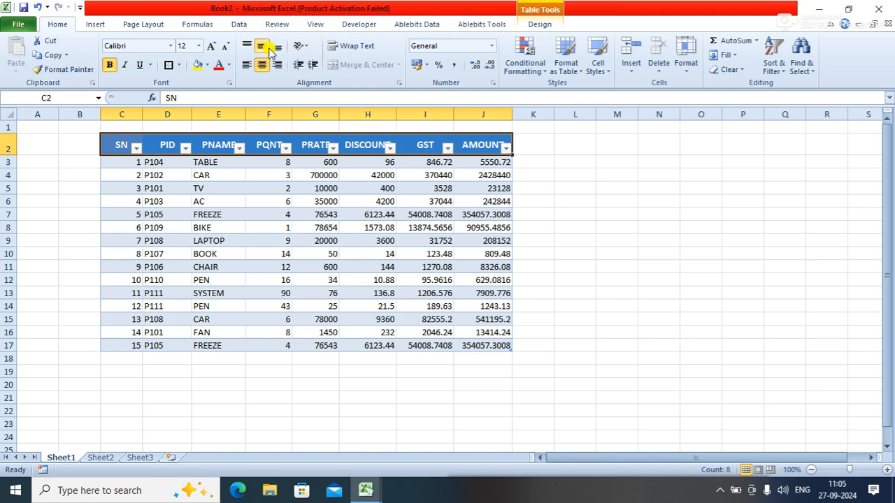
left_click(95, 26)
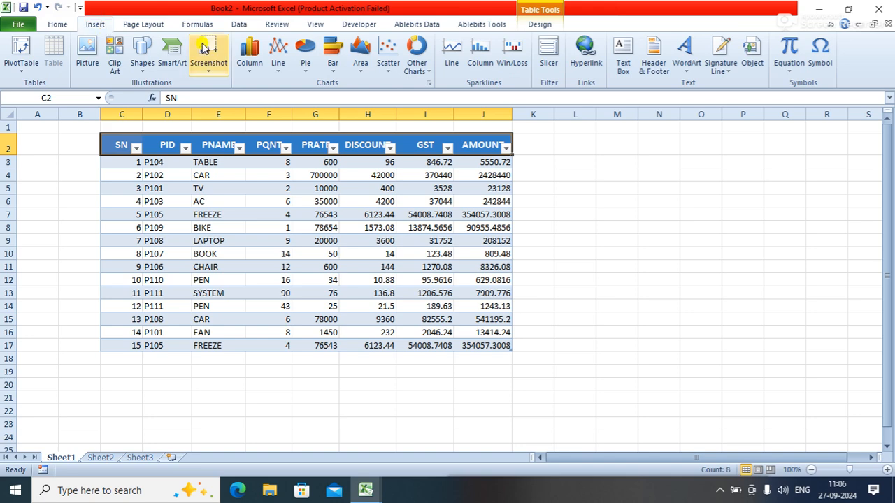
left_click(522, 31)
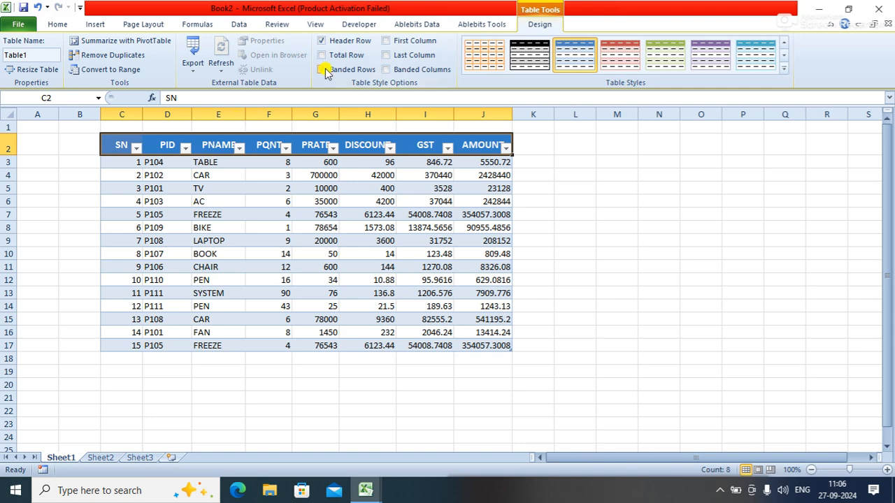
left_click(455, 24)
left_click(429, 24)
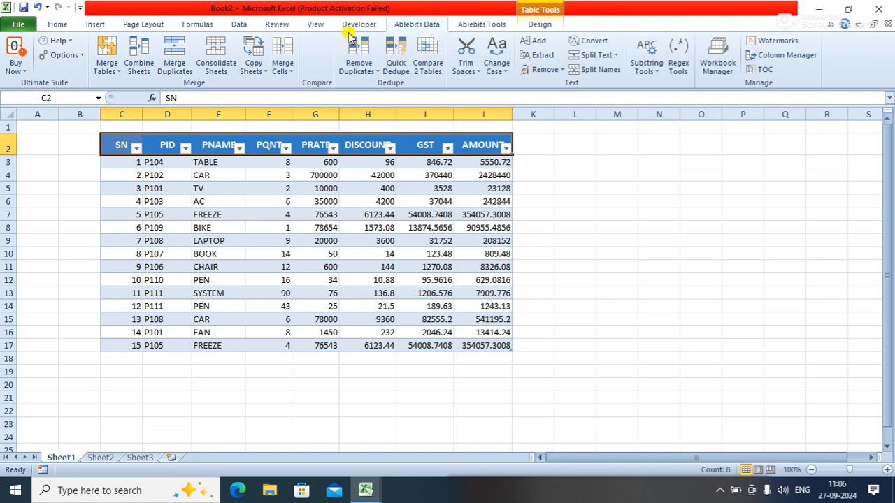
left_click(319, 27)
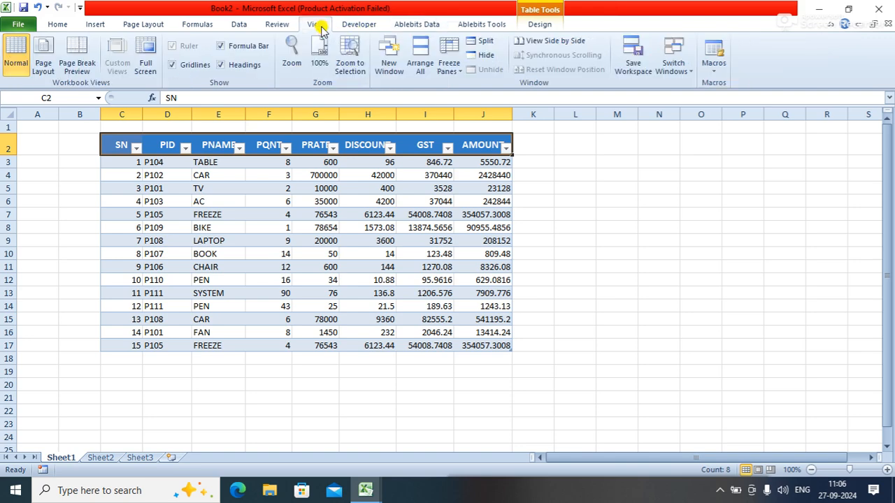
left_click(237, 27)
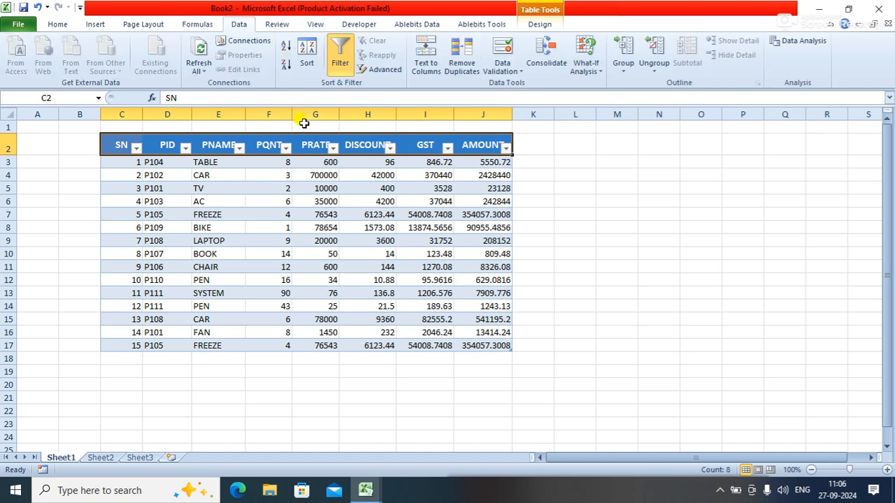
left_click(339, 65)
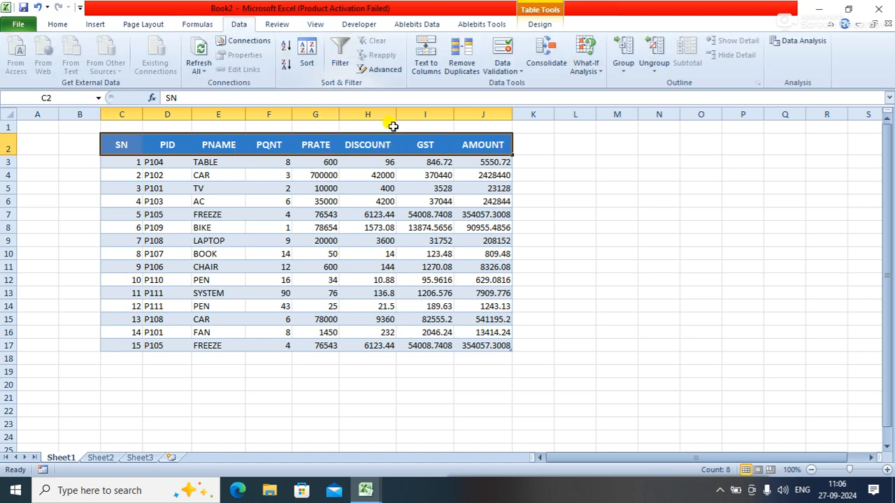
left_click(588, 267)
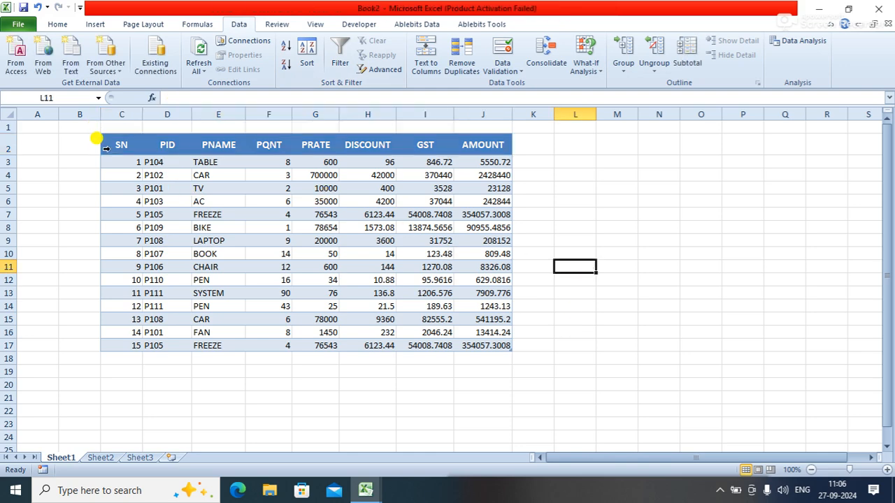
Step: Apply All Borders to the whole sales table, from the SN heading to the last AMOUNT cell
left_click_drag(120, 142, 460, 345)
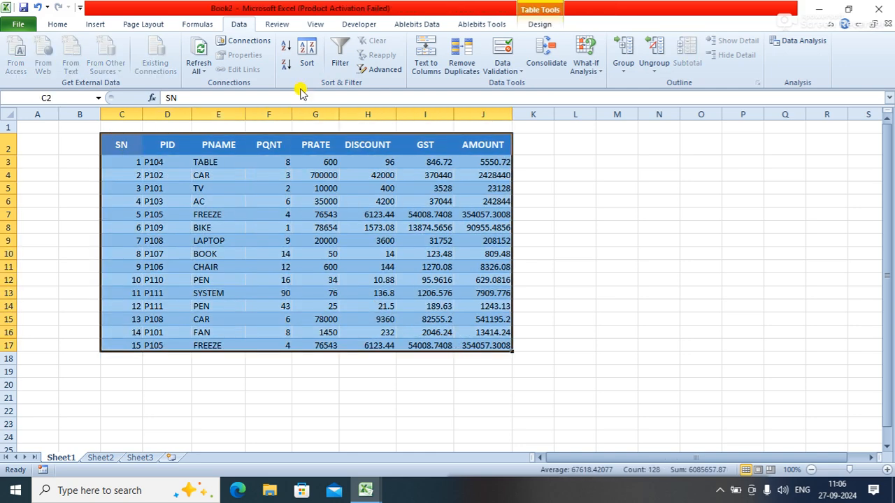
left_click(55, 26)
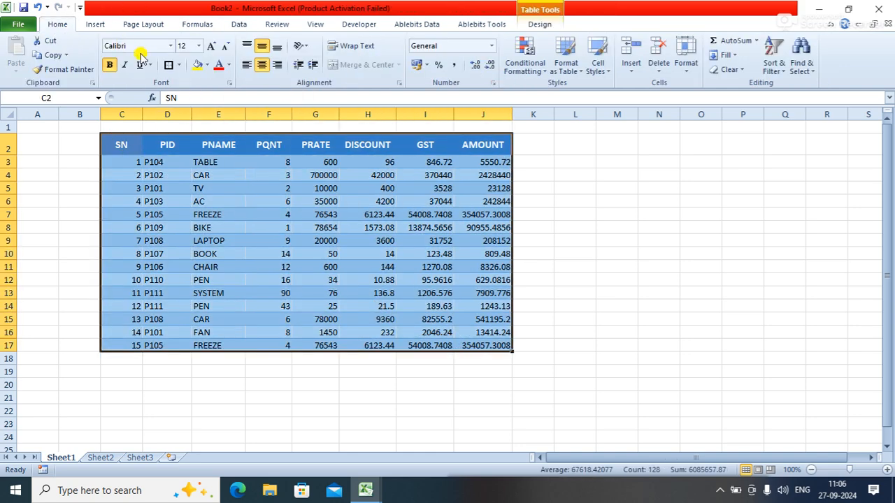
left_click(178, 65)
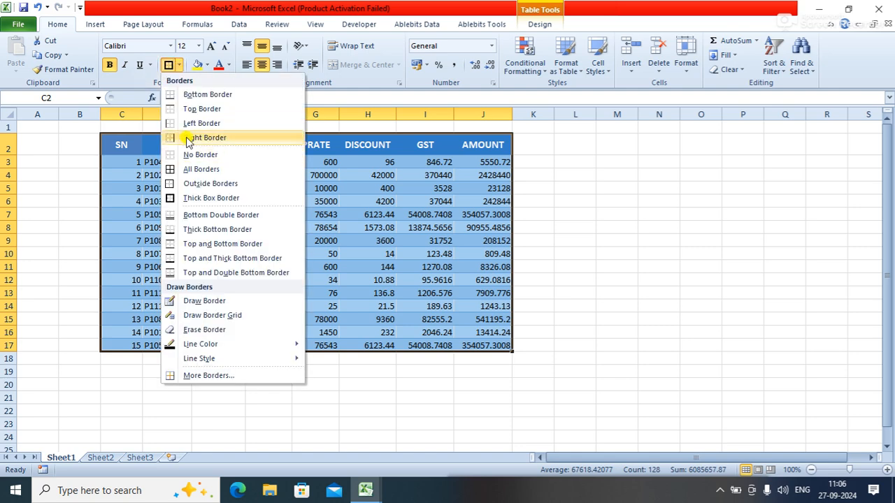
left_click(188, 168)
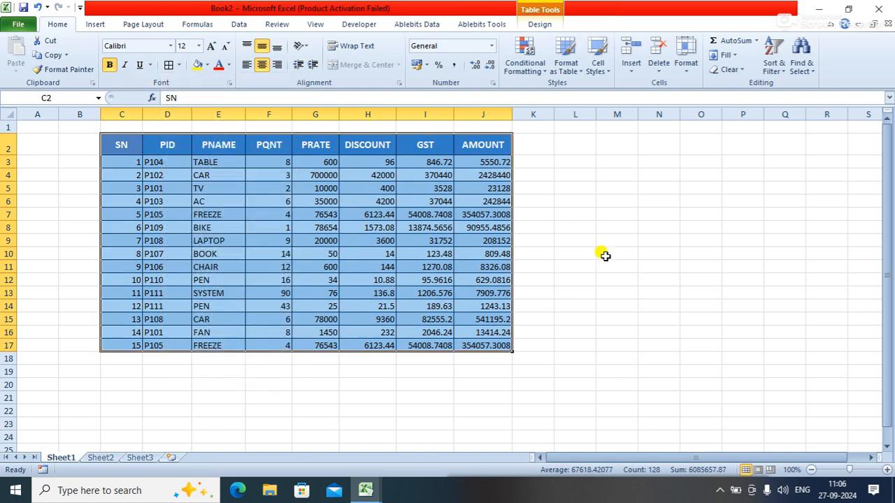
left_click(622, 241)
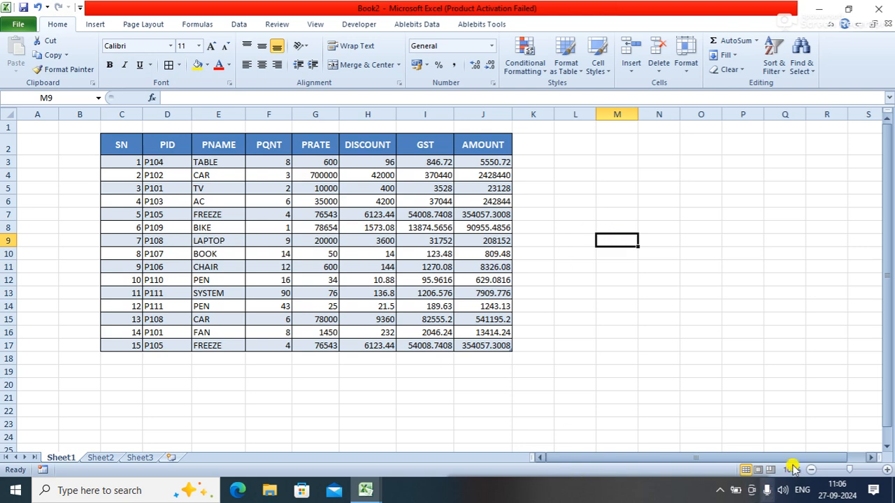
Step: Enter the label PID in cell M3, beside the sales table
left_click(871, 457)
left_click(870, 457)
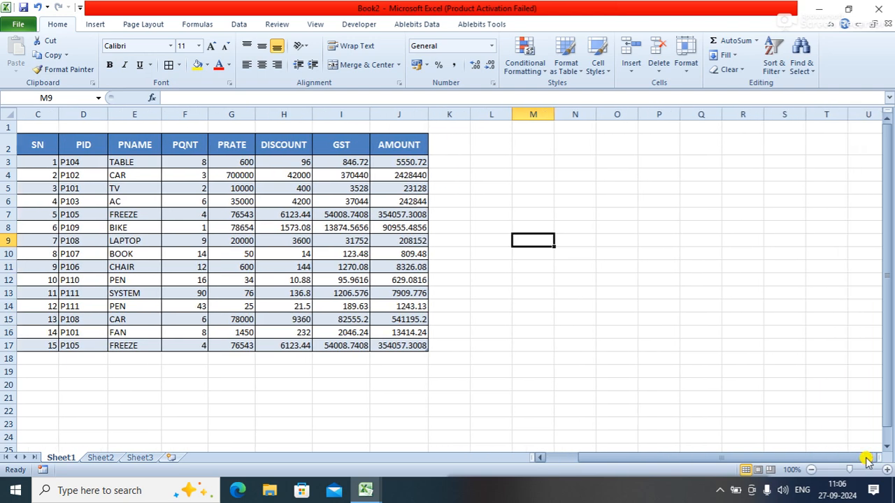
left_click(530, 151)
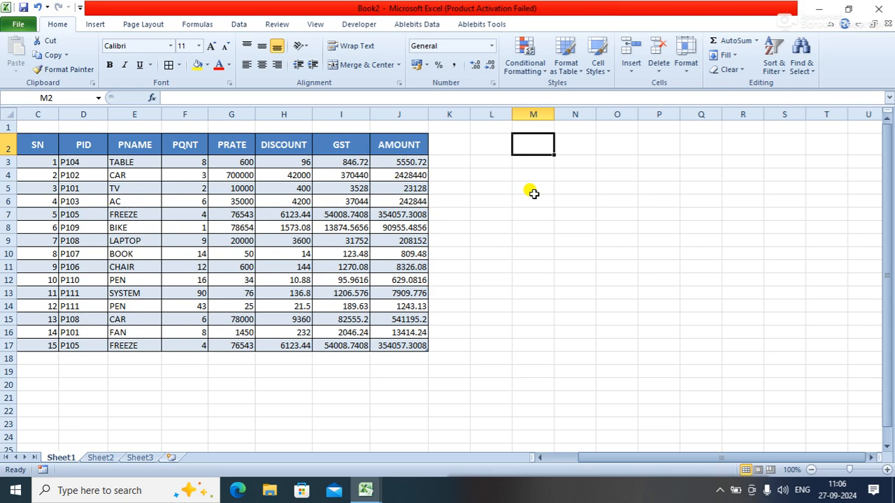
left_click(543, 458)
left_click(574, 162)
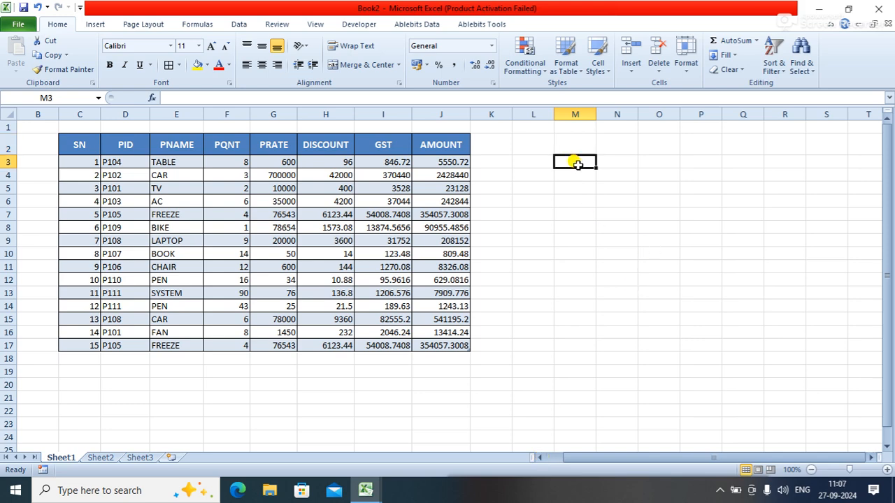
type("PID")
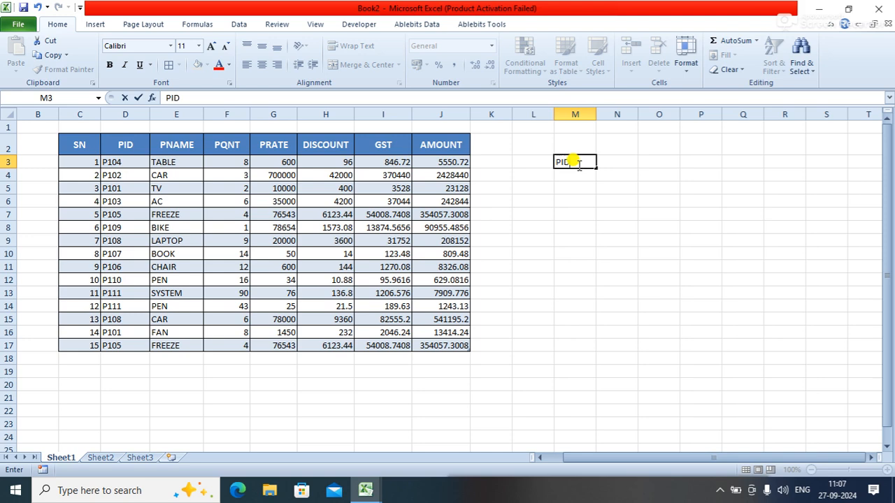
left_click(623, 163)
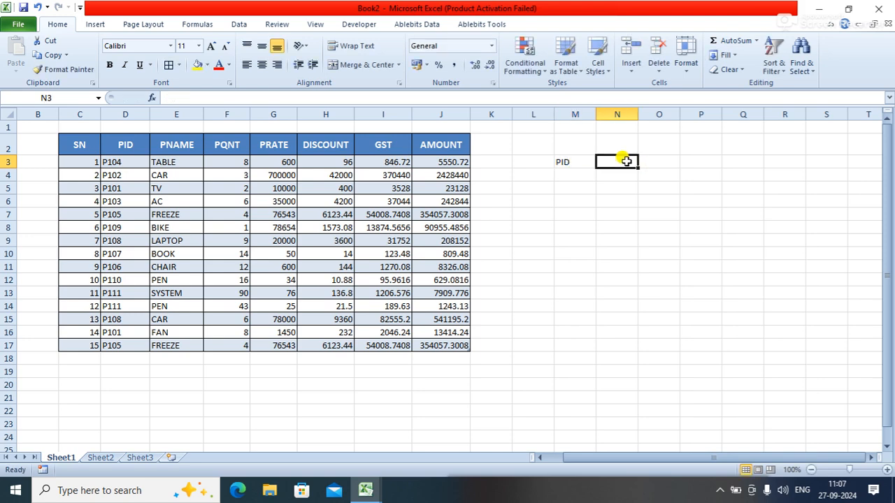
left_click(578, 164)
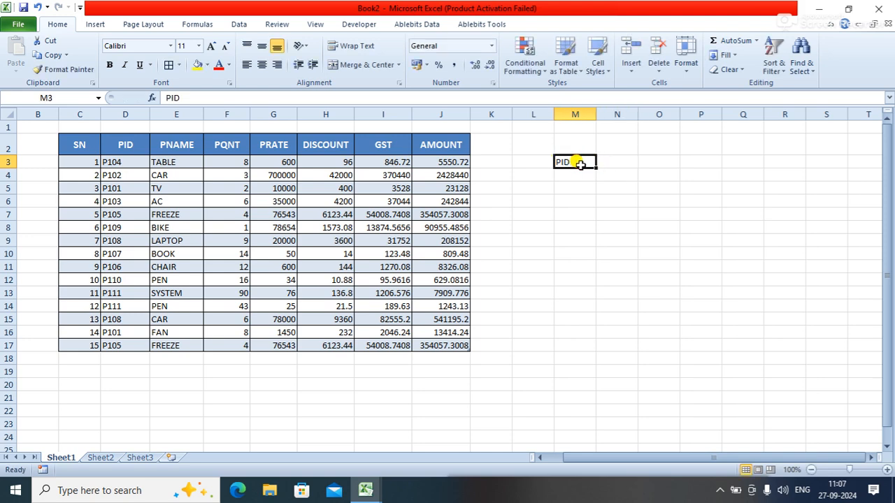
left_click(616, 162)
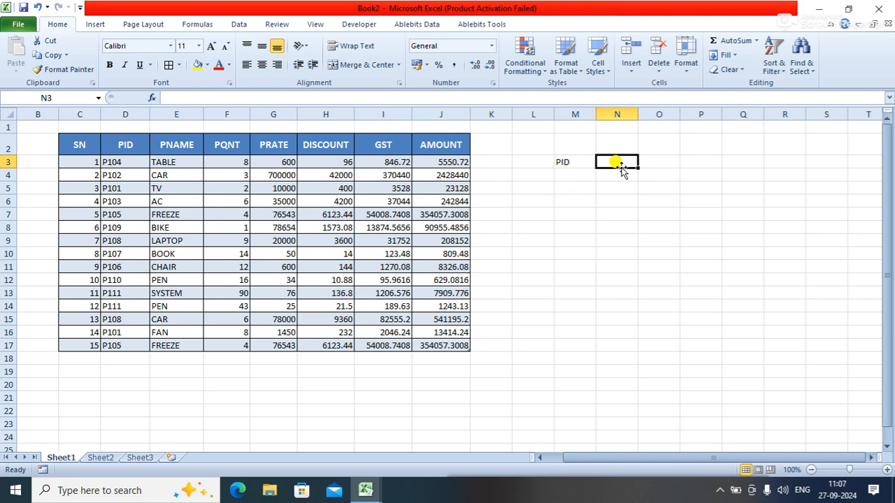
left_click(564, 160)
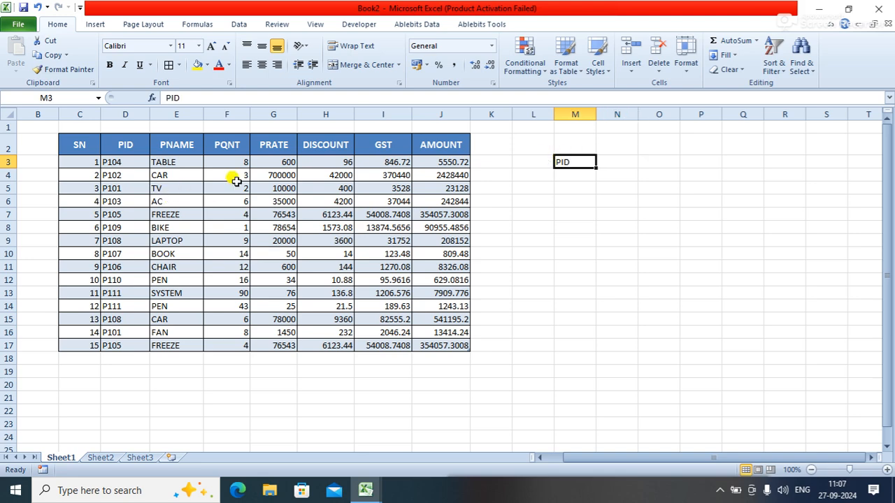
left_click(618, 160)
left_click(577, 160)
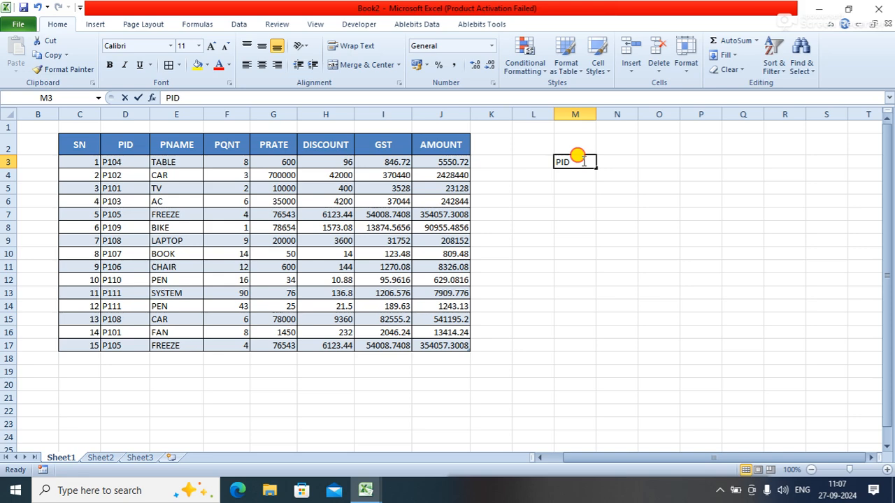
left_click(617, 163)
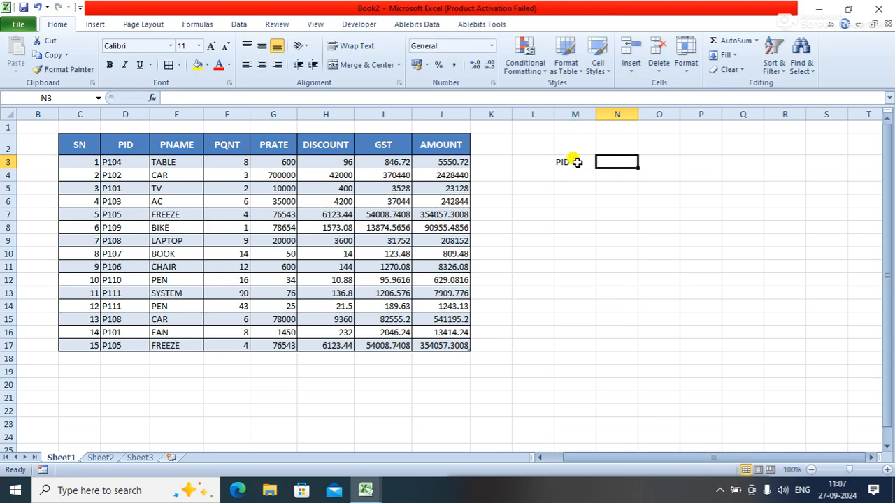
Step: Apply all borders to the PID label cell and the empty cell beside it, M3:N3
left_click_drag(574, 161, 608, 160)
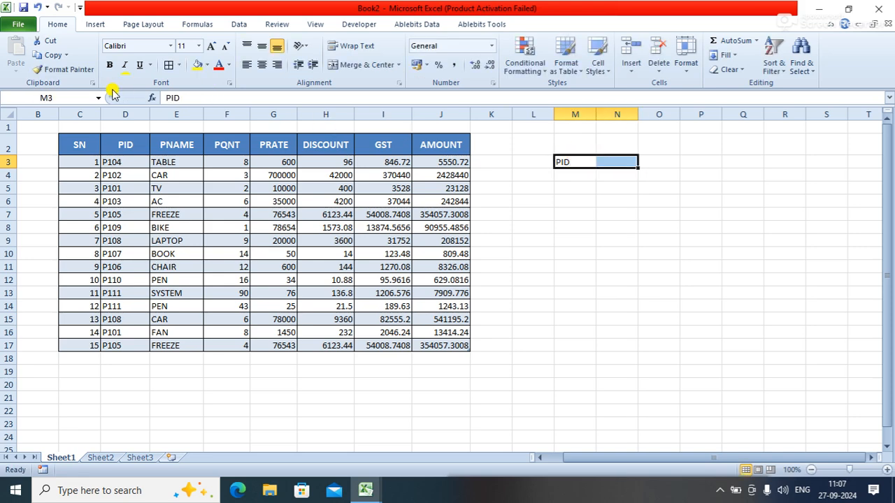
left_click(169, 65)
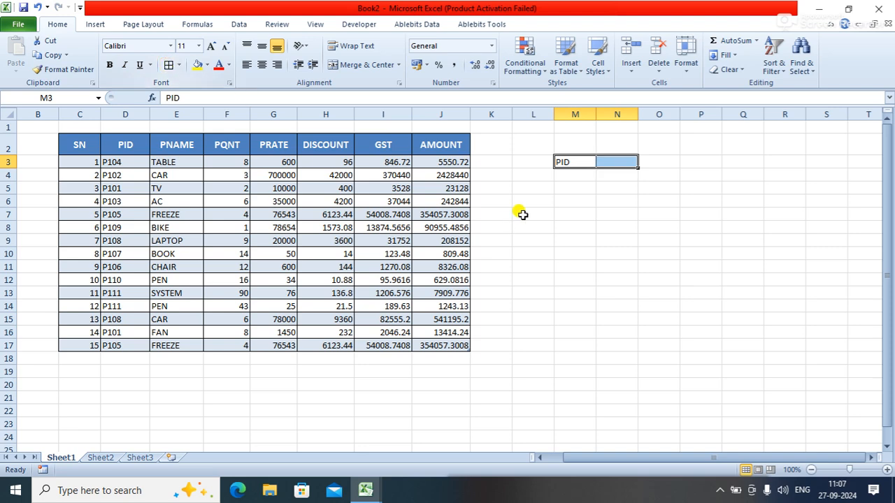
left_click(622, 227)
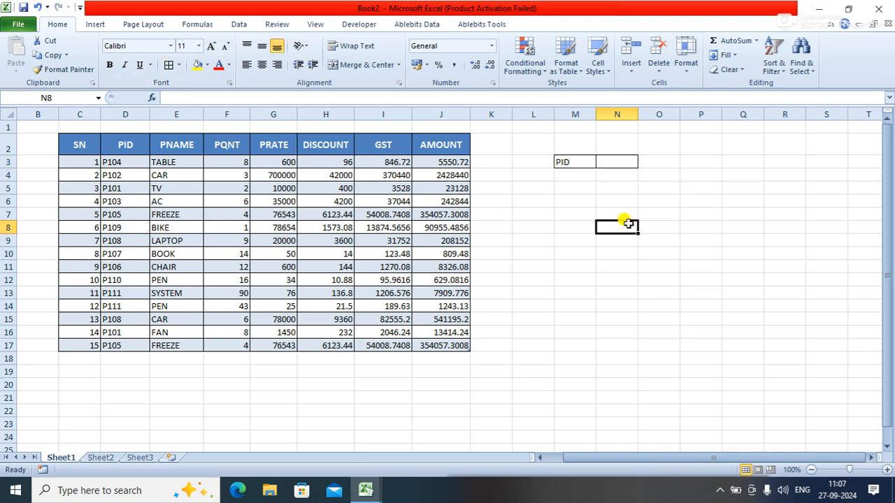
Step: Widen column N and enter P111 as the PID value in cell N3
left_click(605, 162)
left_click_drag(638, 113, 655, 114)
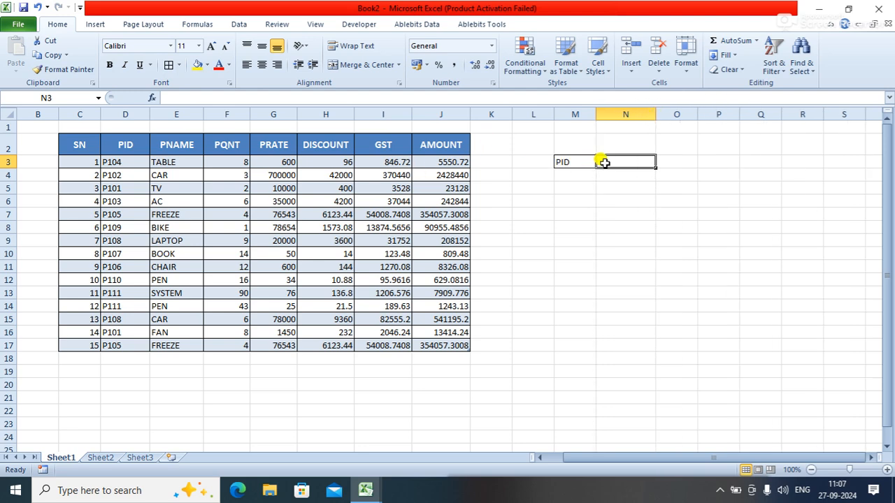
type("P111")
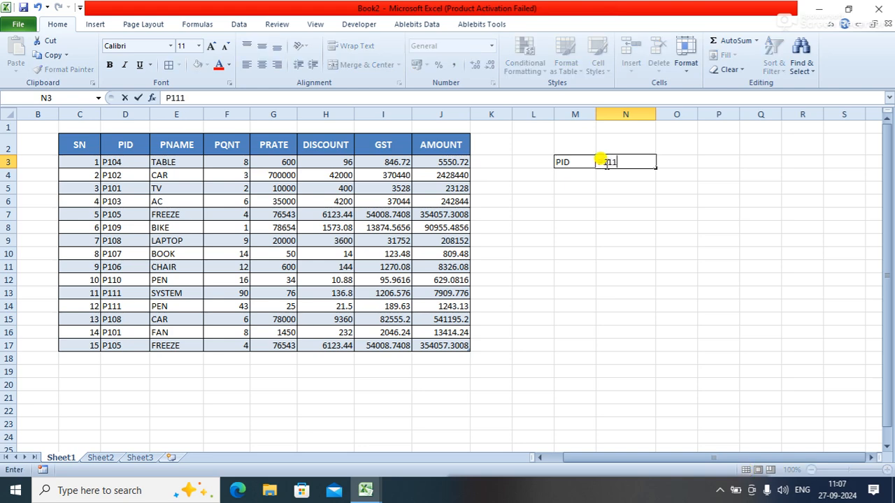
key("Return")
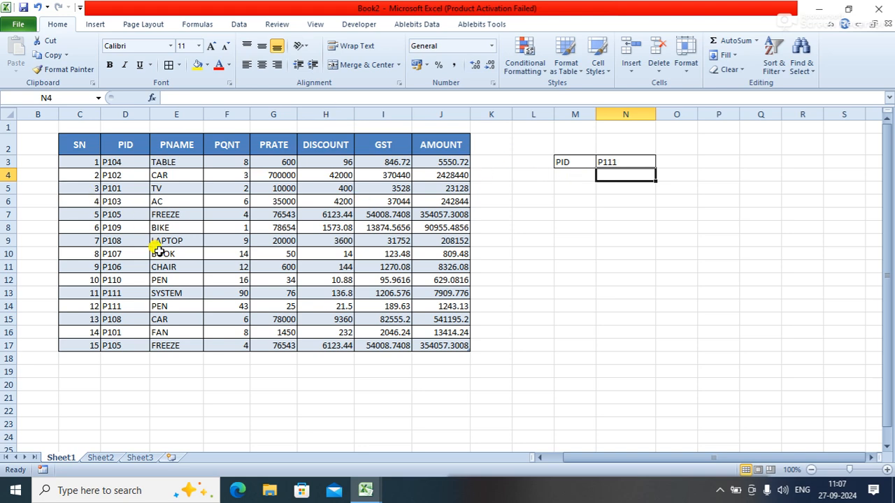
Step: Start a new formula-based conditional formatting rule for the whole sales table including its headings, C2:J17
left_click(606, 189)
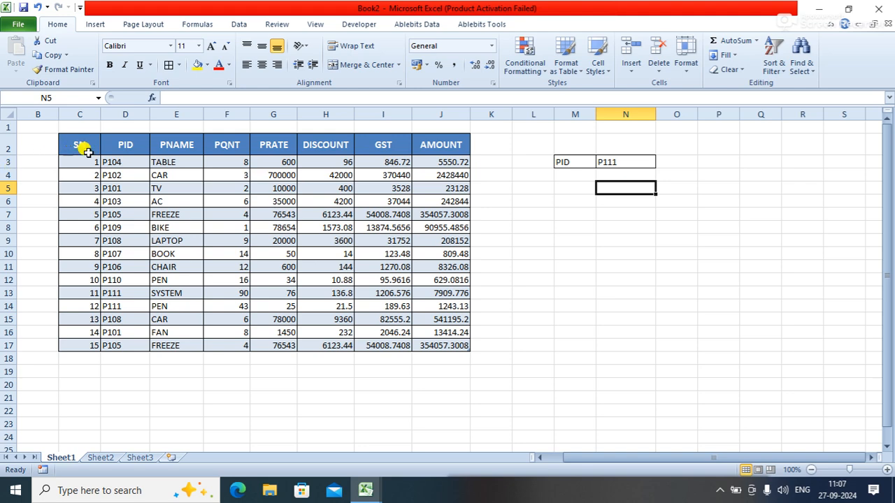
left_click_drag(80, 144, 454, 341)
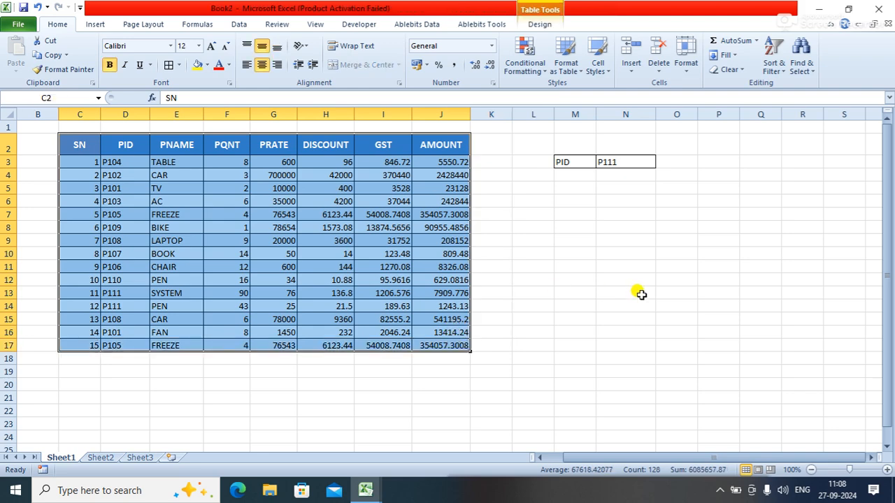
left_click(540, 75)
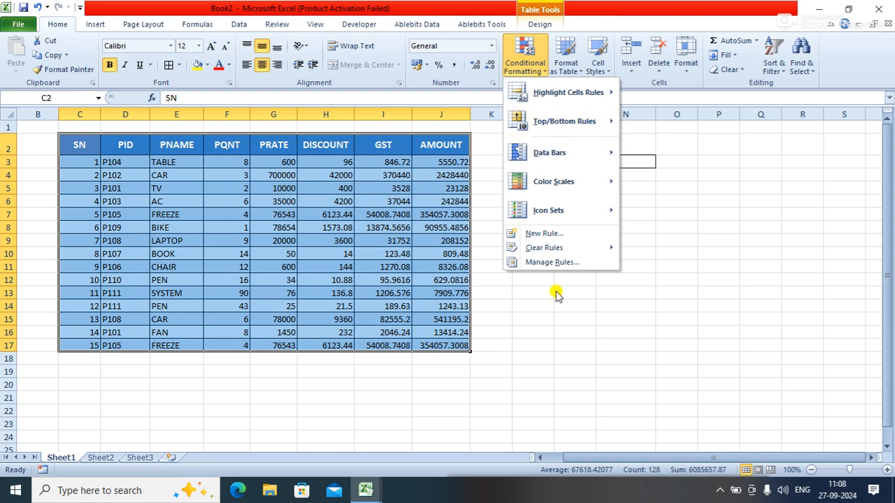
left_click(550, 235)
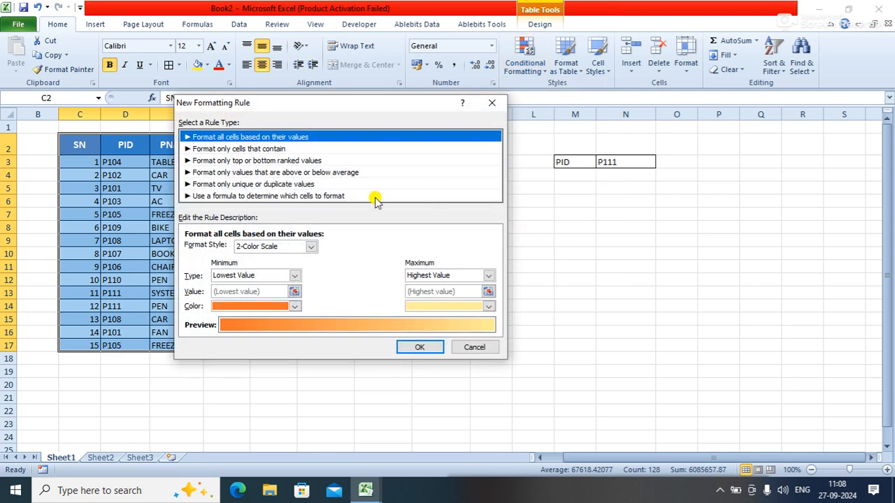
left_click(305, 196)
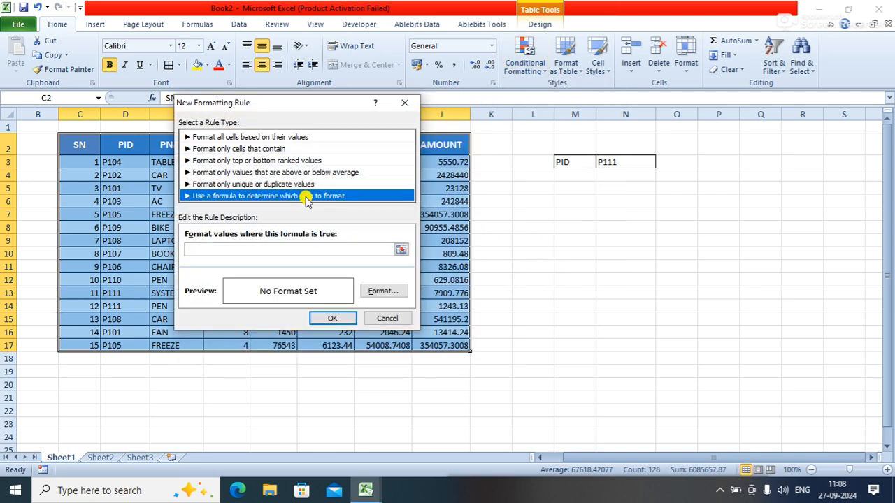
Step: Enter =$D3=$N$3 as the rule's formula, comparing each PID with the entry cell
left_click(258, 250)
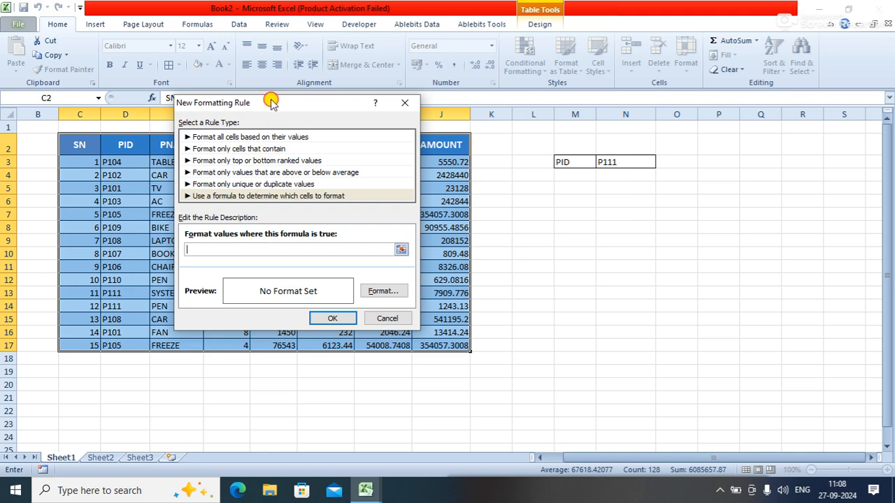
left_click_drag(272, 103, 389, 196)
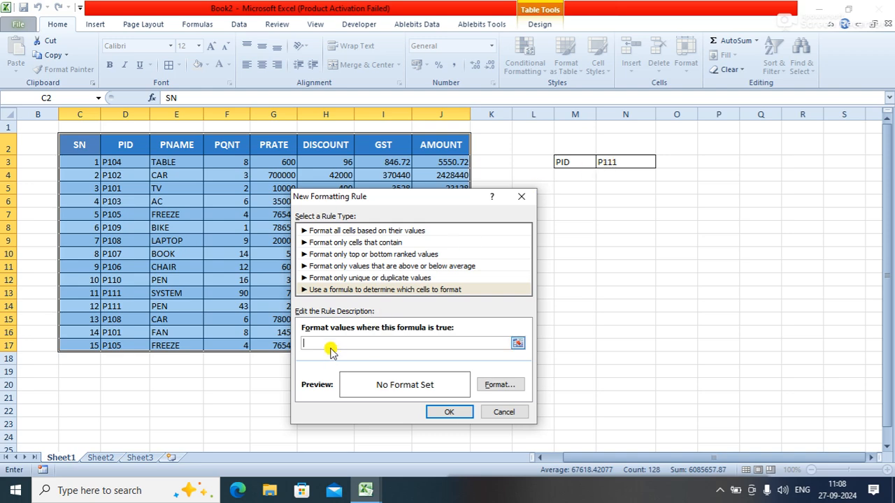
type("=")
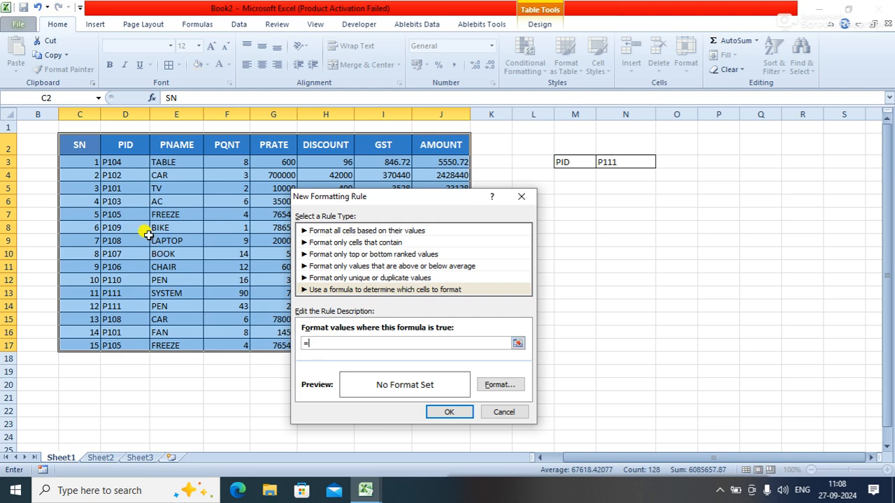
left_click(112, 161)
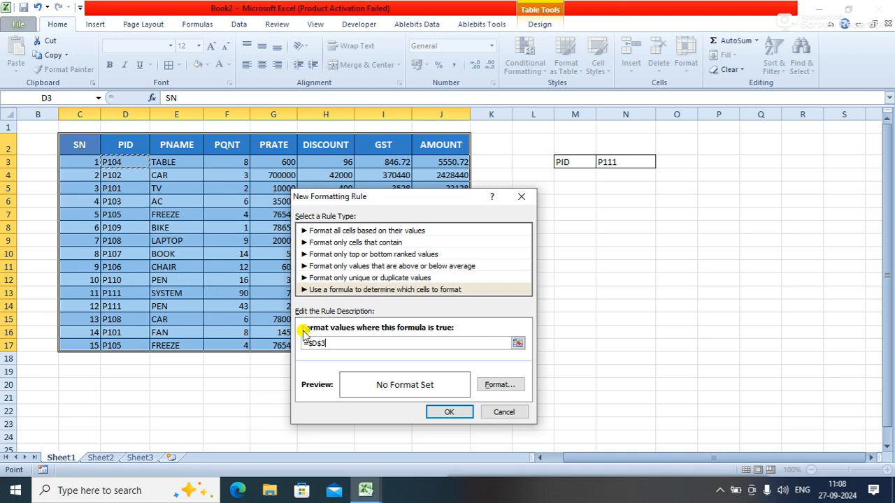
left_click(334, 342)
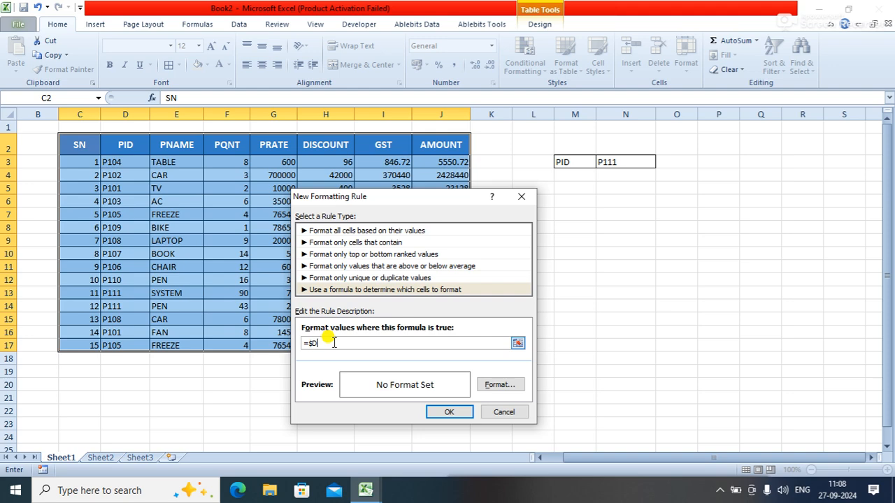
type("3=")
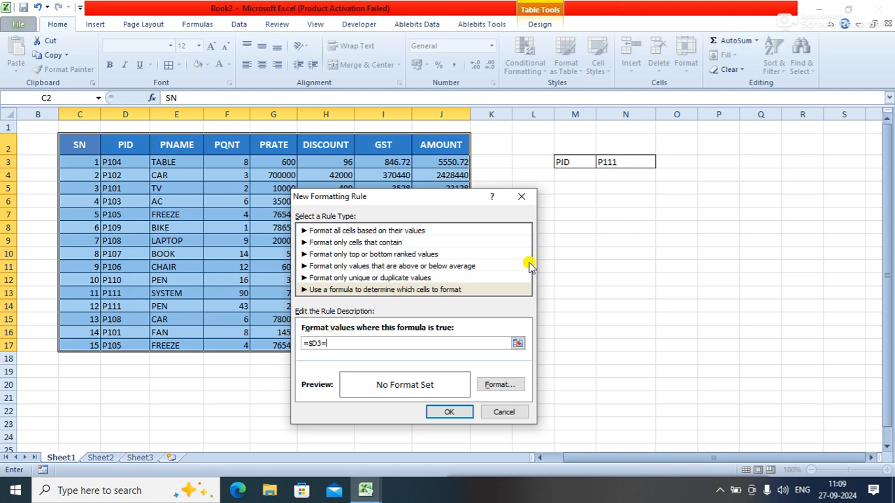
left_click(623, 159)
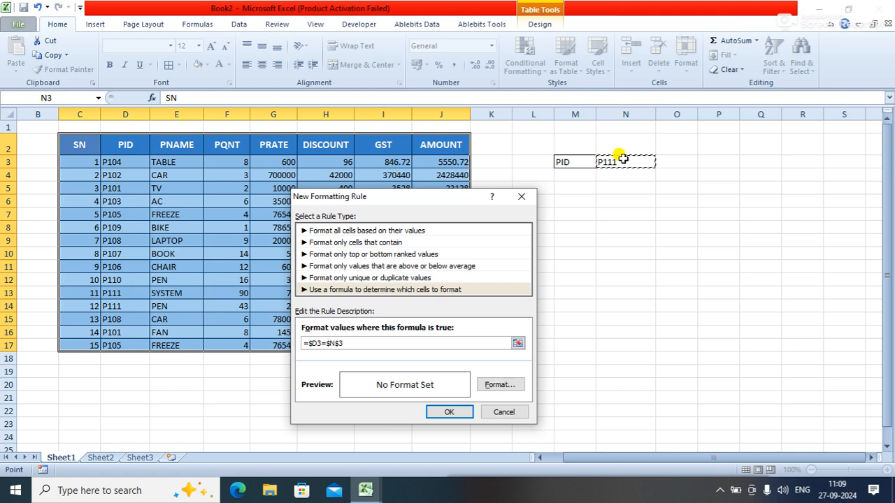
Step: Give the rule's format a dark red fill and an outline border
left_click(510, 384)
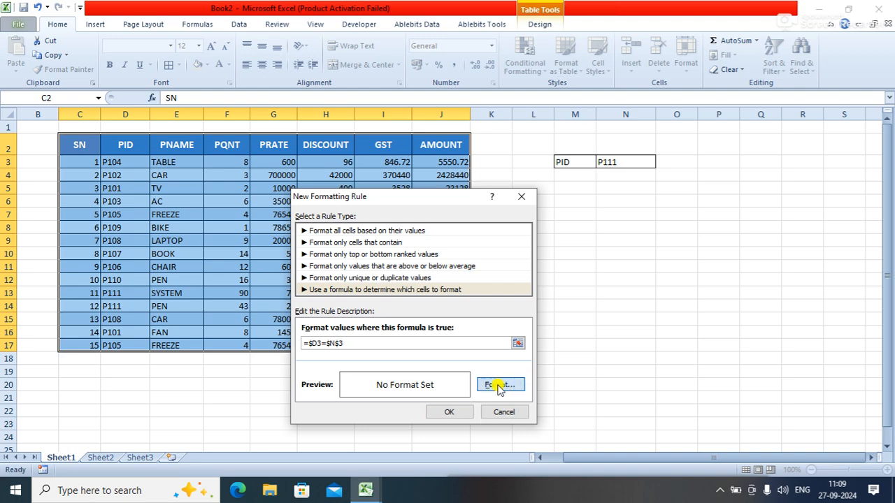
left_click(497, 388)
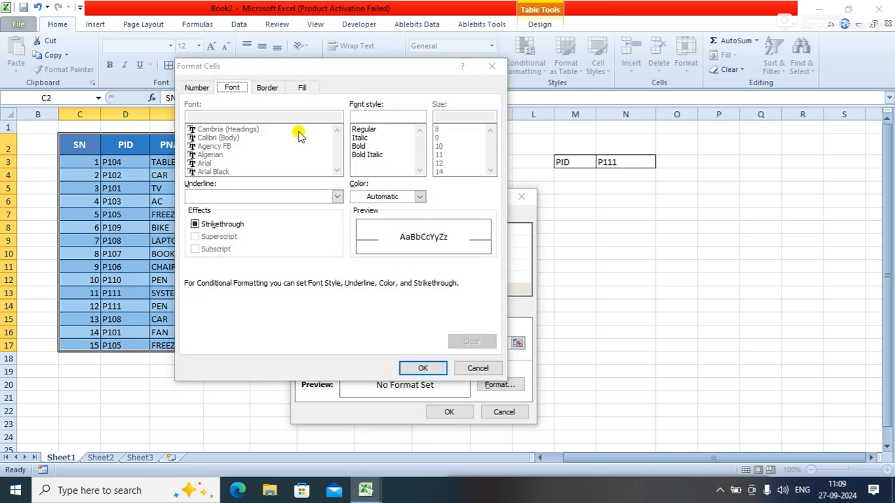
left_click(299, 86)
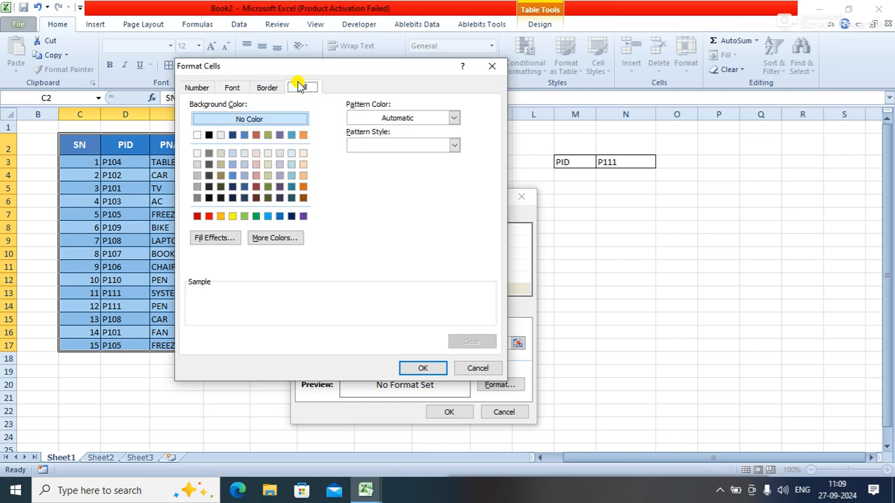
left_click(197, 218)
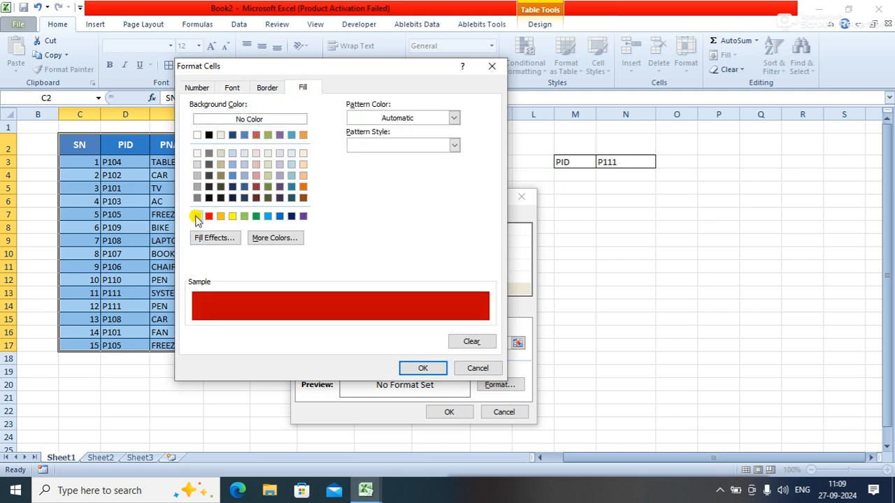
left_click(267, 87)
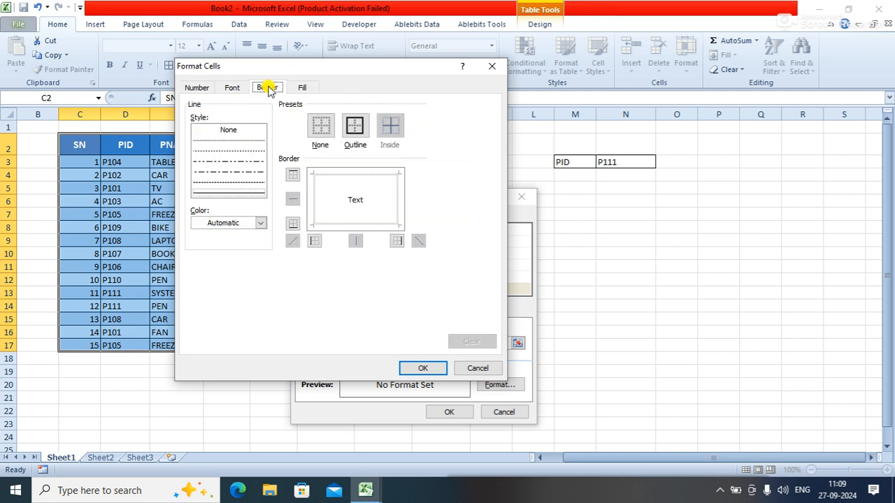
left_click(356, 130)
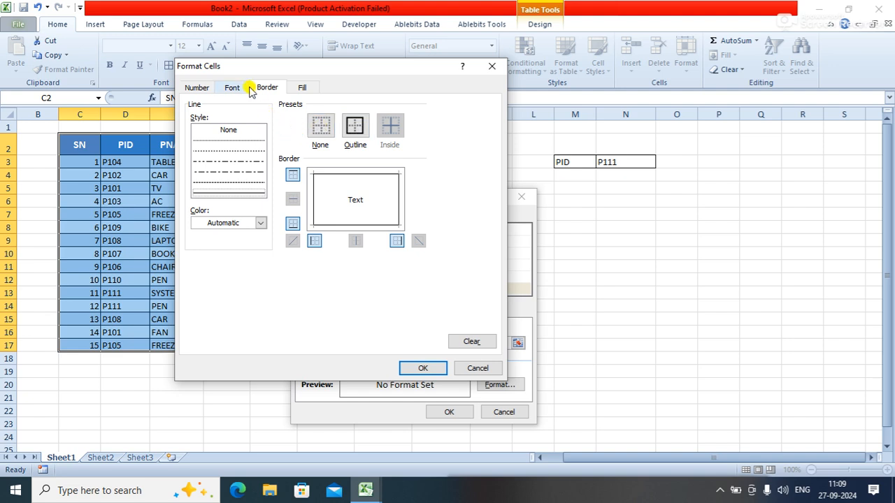
Step: Set the rule's font to bold white and apply the finished rule to the sales table
left_click(228, 86)
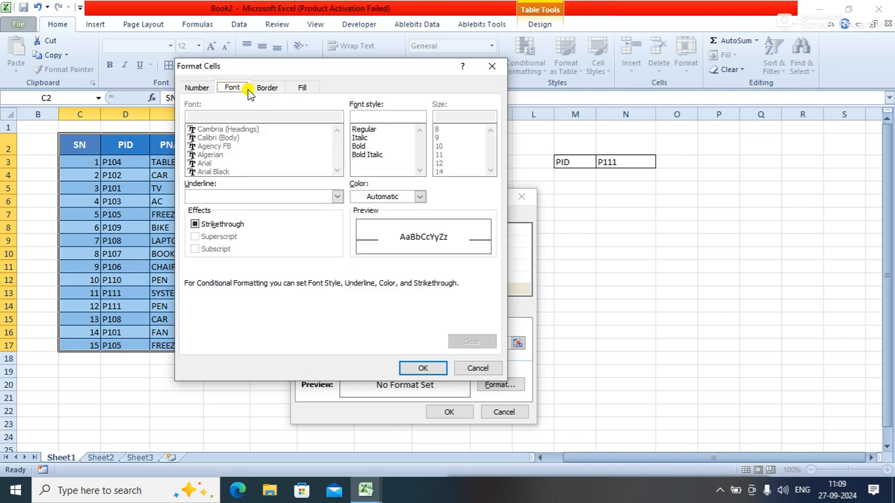
left_click(256, 89)
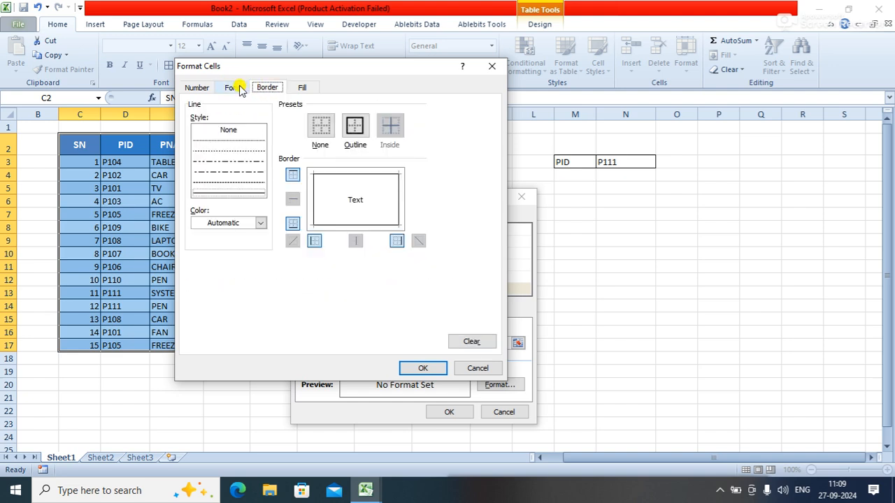
left_click(237, 88)
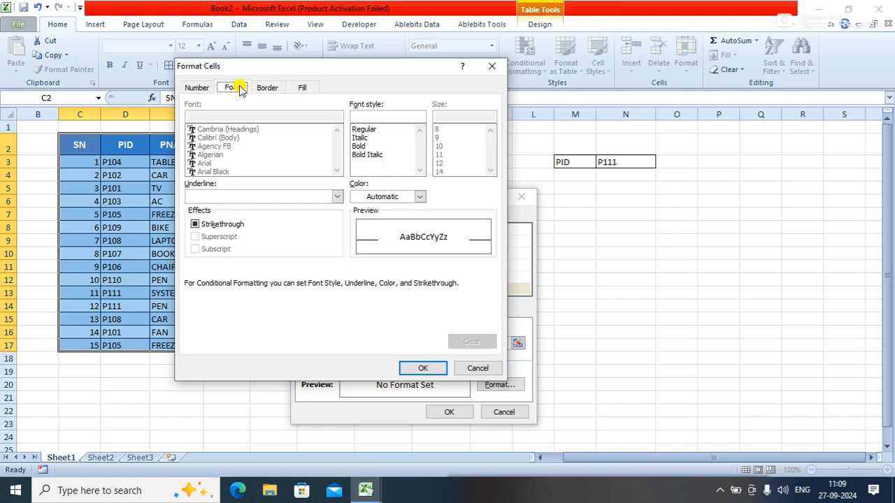
left_click(362, 148)
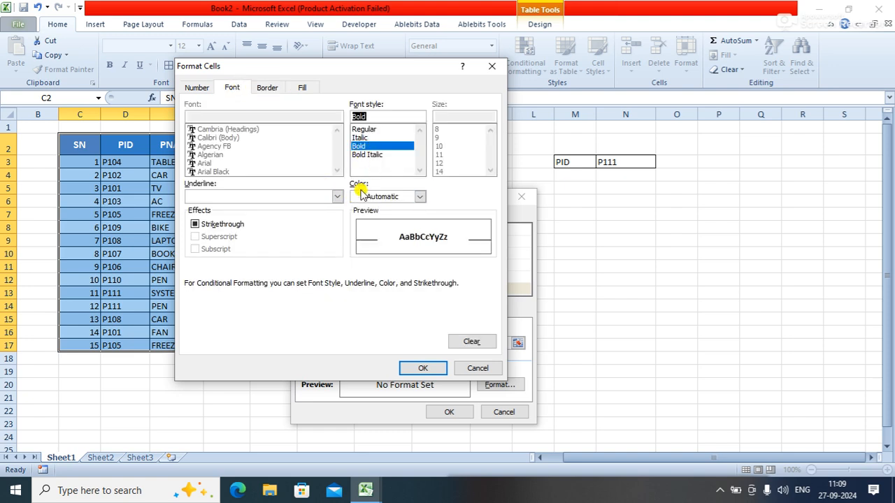
left_click(419, 198)
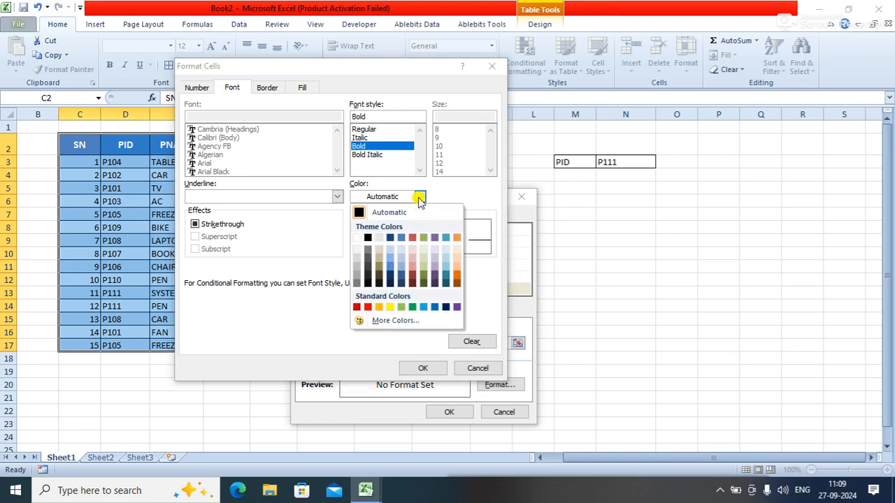
left_click(357, 237)
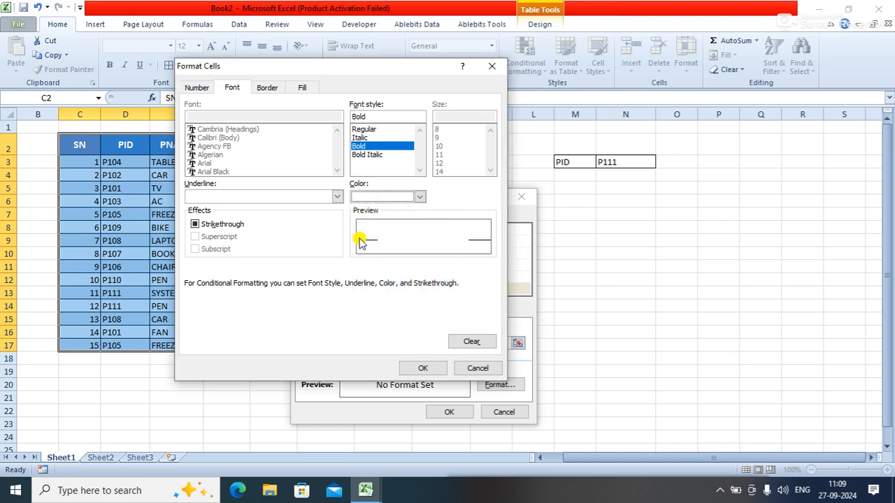
left_click(434, 367)
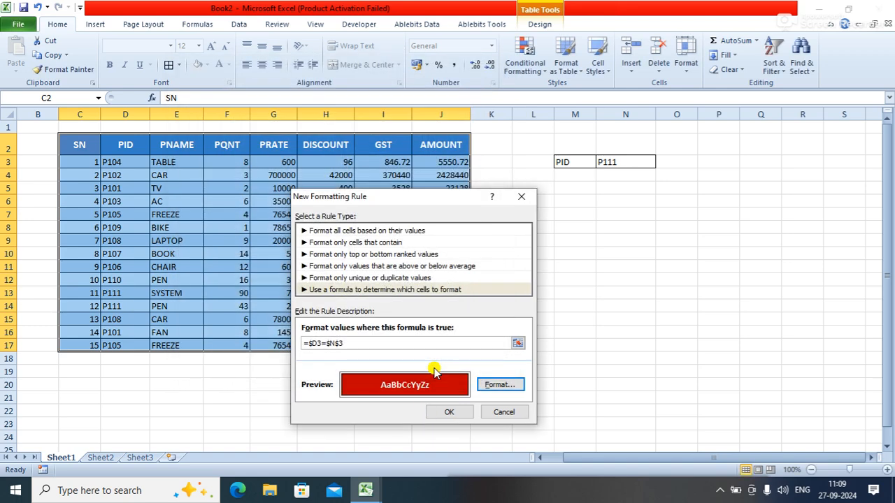
left_click(495, 384)
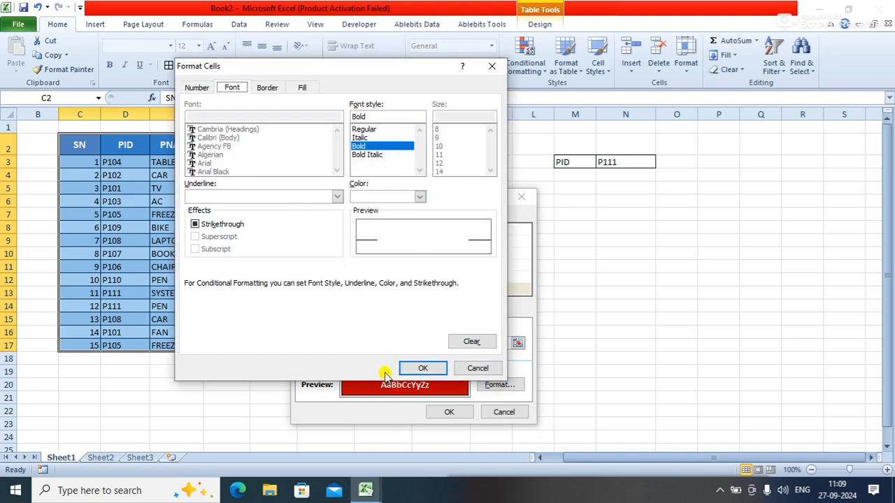
left_click(420, 367)
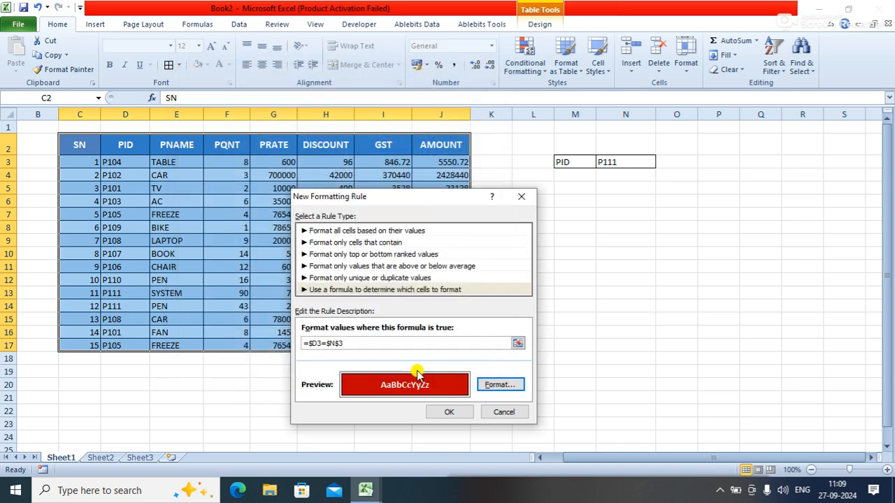
left_click(451, 412)
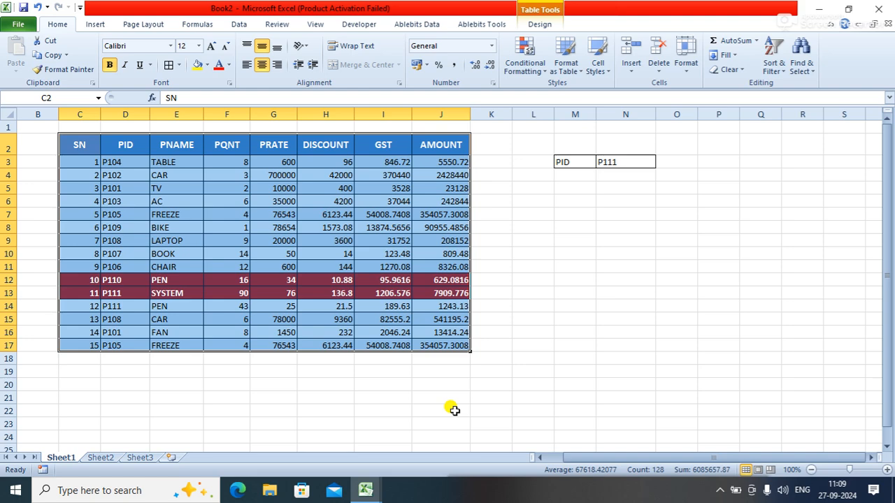
left_click(626, 266)
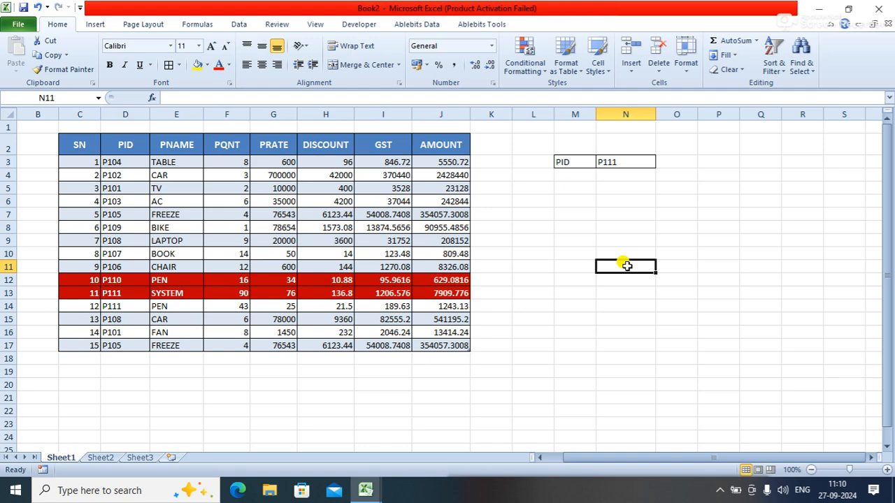
Step: Change the PID value in cell N3 to P101 to test the highlighting
left_click(631, 161)
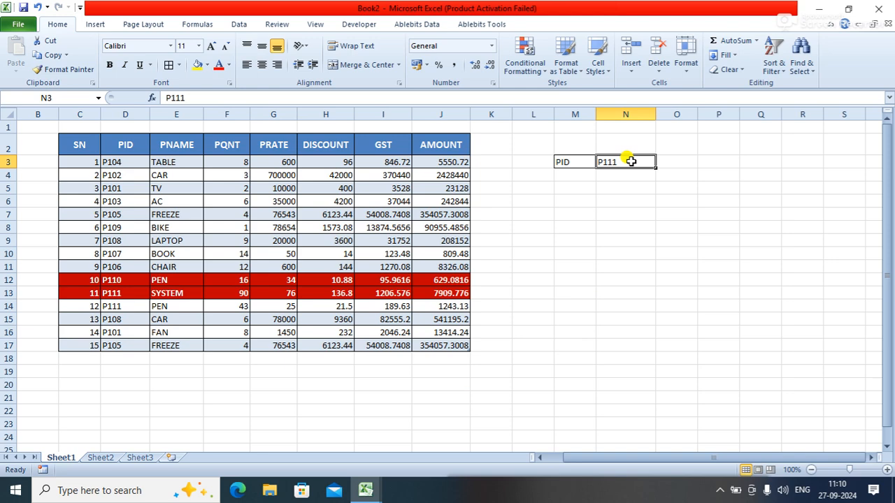
type("P1")
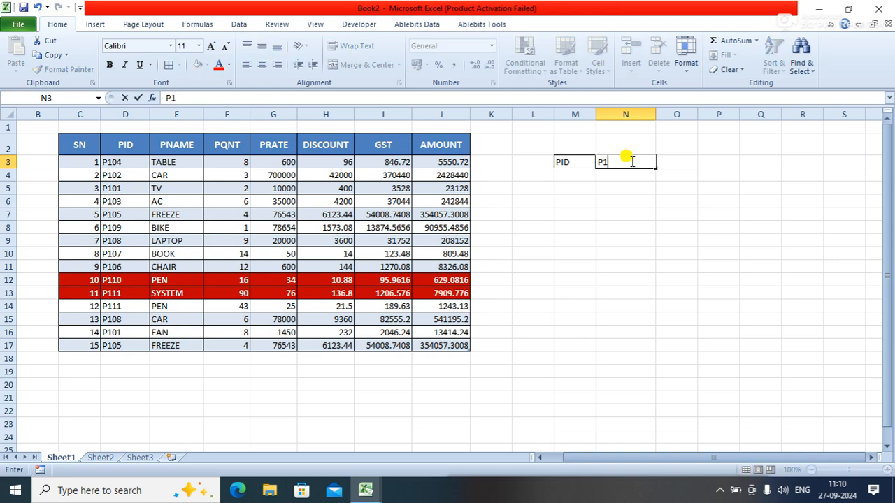
type("01")
key("Return")
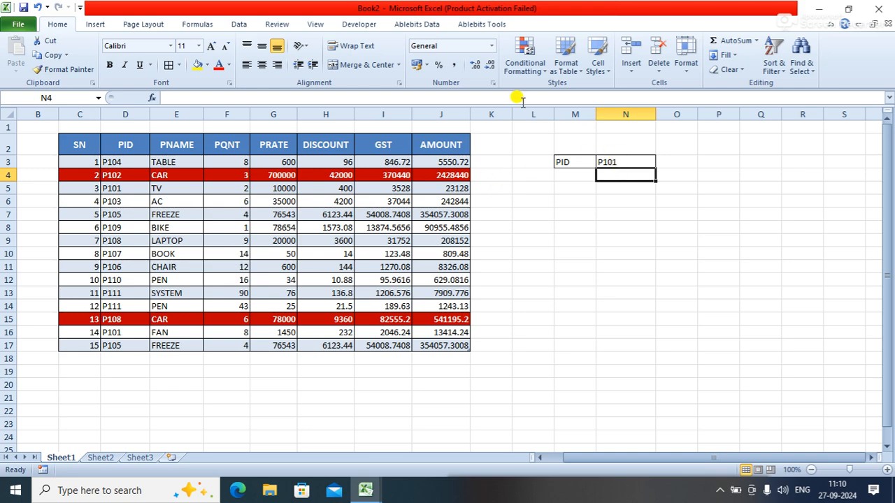
left_click(543, 76)
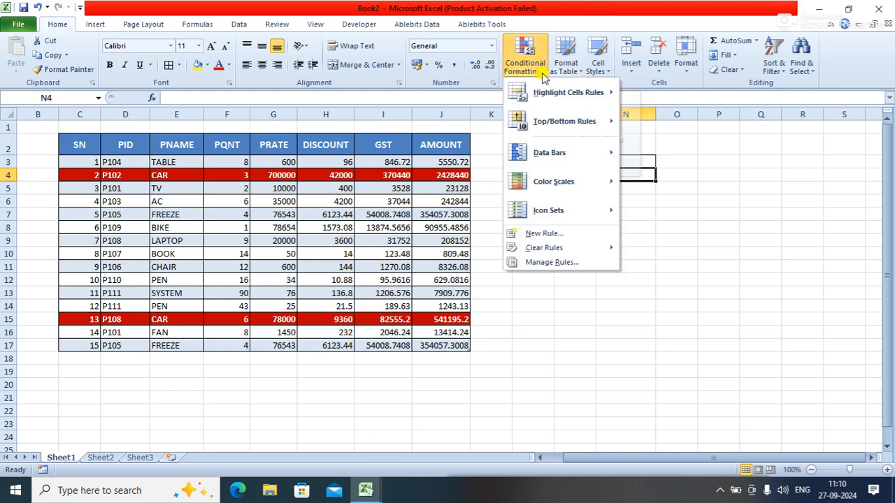
left_click(554, 262)
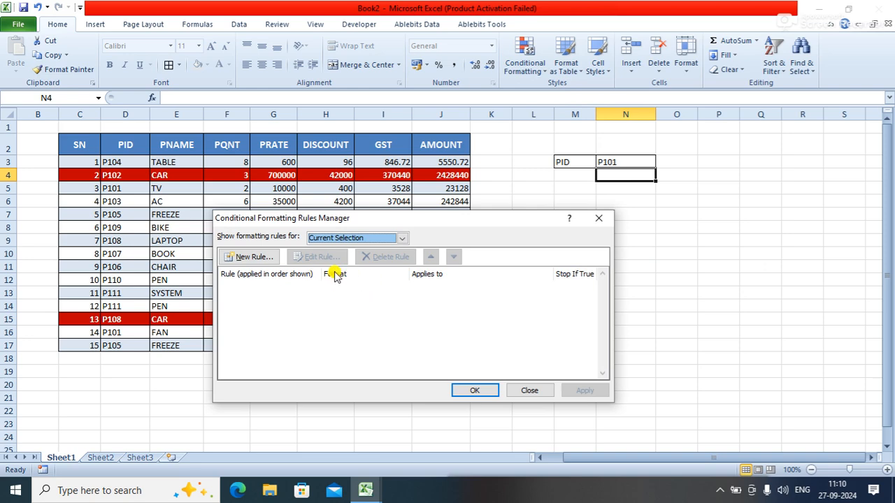
left_click(530, 391)
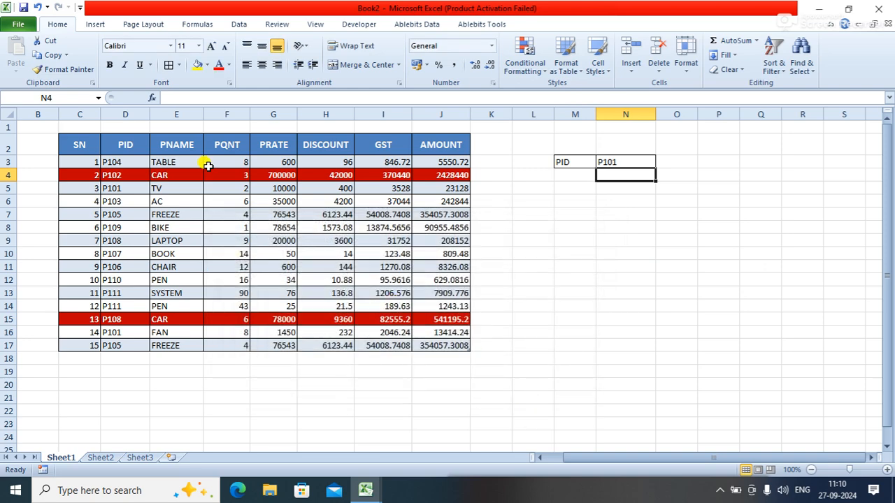
Step: Correct the table's highlighting rule formula to =$D2=$N$3 and apply the edited rule
left_click(195, 187)
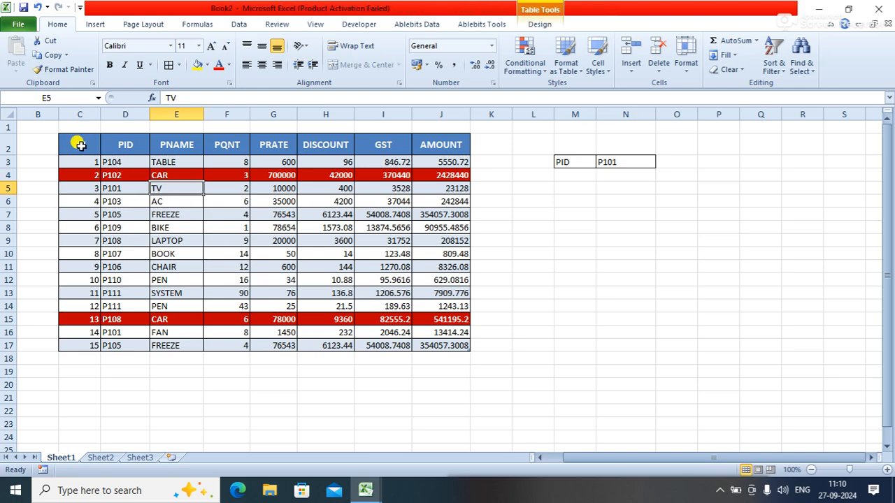
left_click(521, 77)
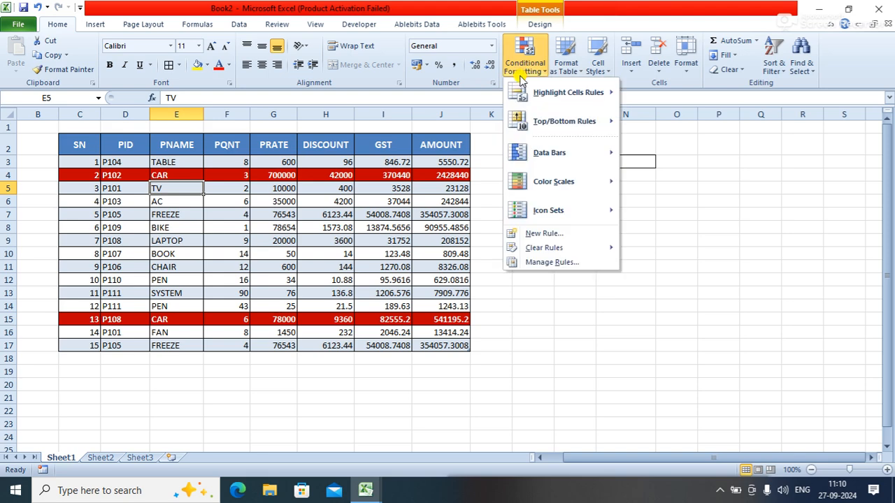
left_click(543, 262)
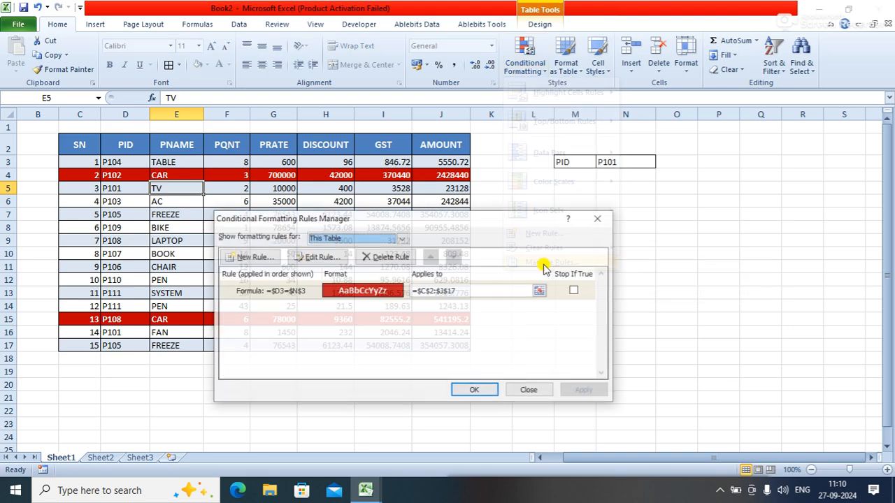
left_click(323, 259)
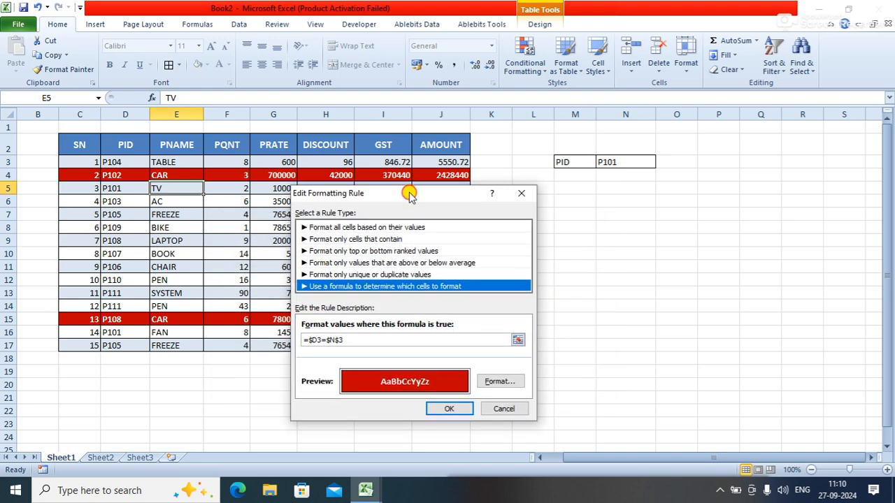
left_click_drag(409, 199, 504, 206)
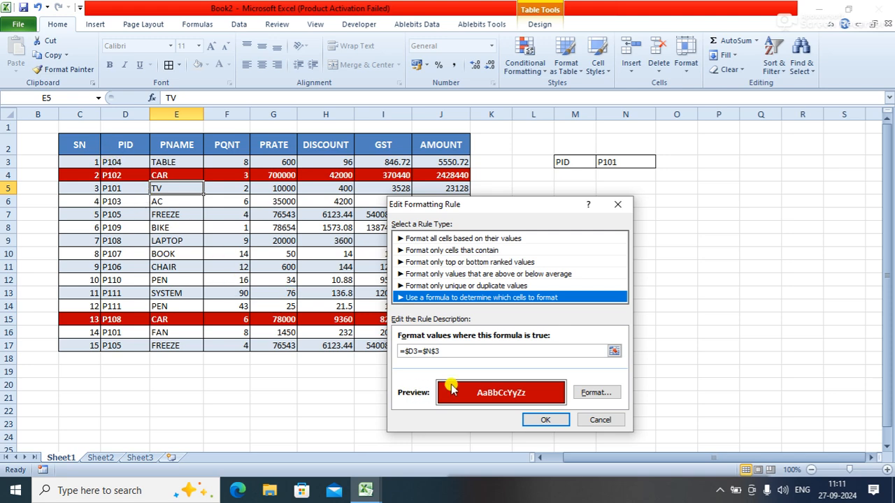
left_click(416, 350)
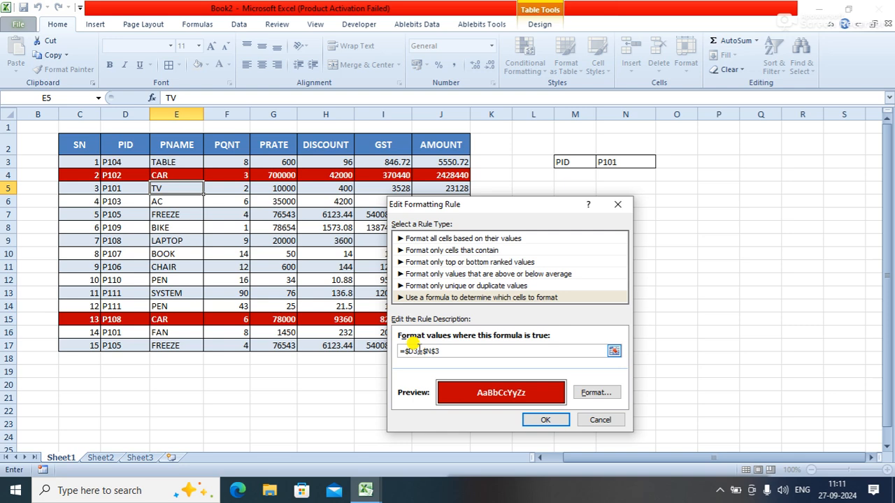
key("BackSpace")
type("2")
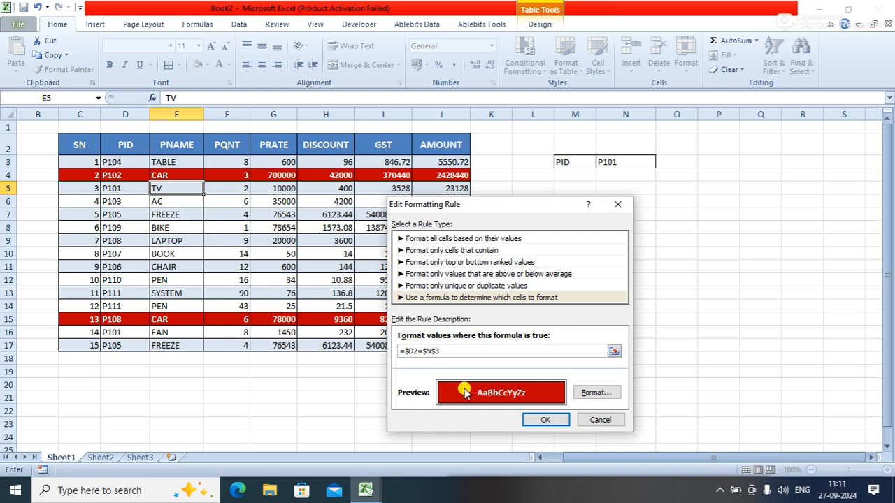
left_click(550, 420)
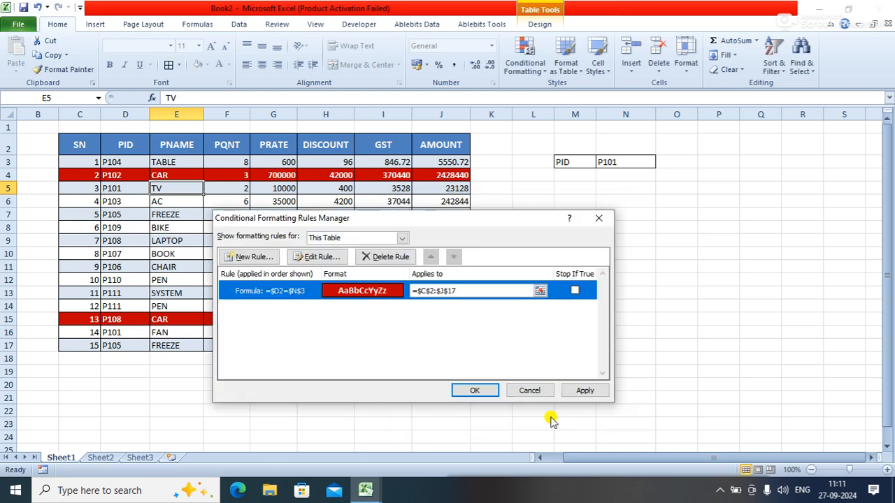
left_click(576, 391)
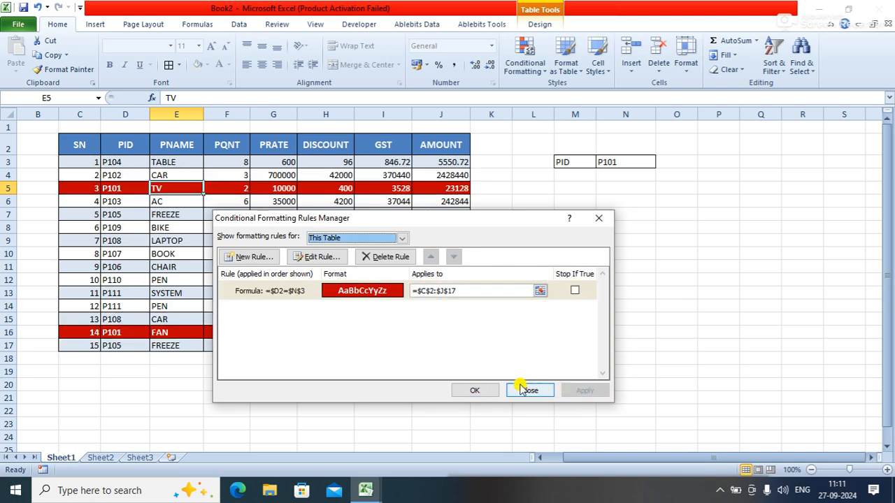
left_click(482, 388)
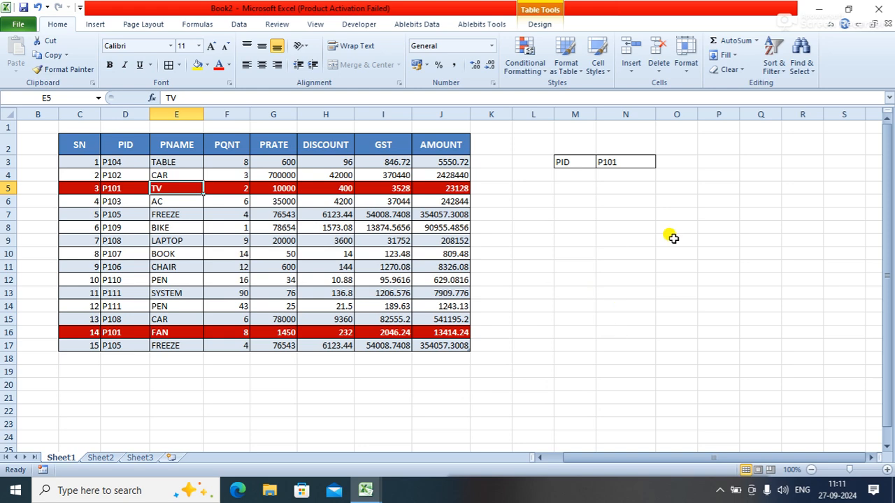
Step: Test the row highlighting by entering P111 and finally P105 as the PID in cell N3
left_click(634, 161)
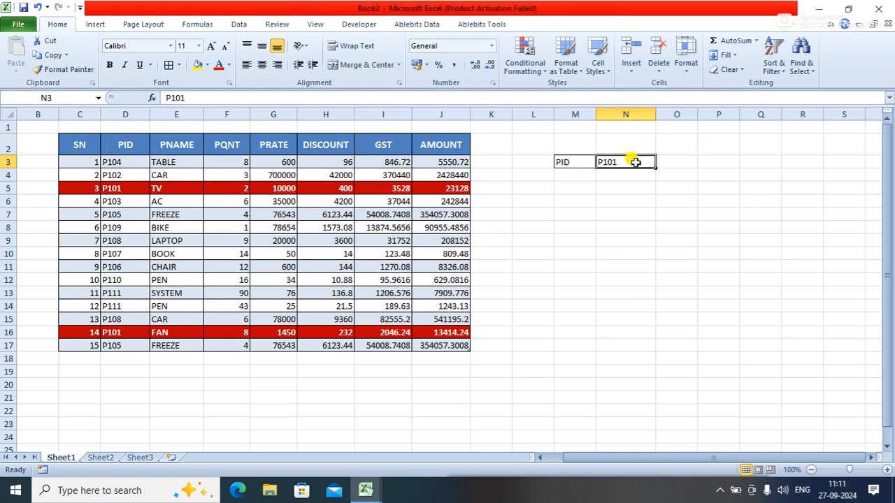
type("P")
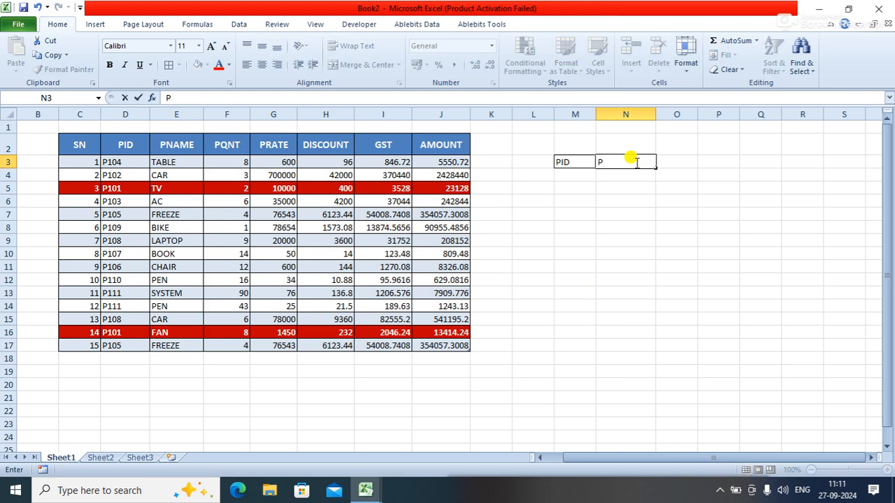
type("111")
key("Return")
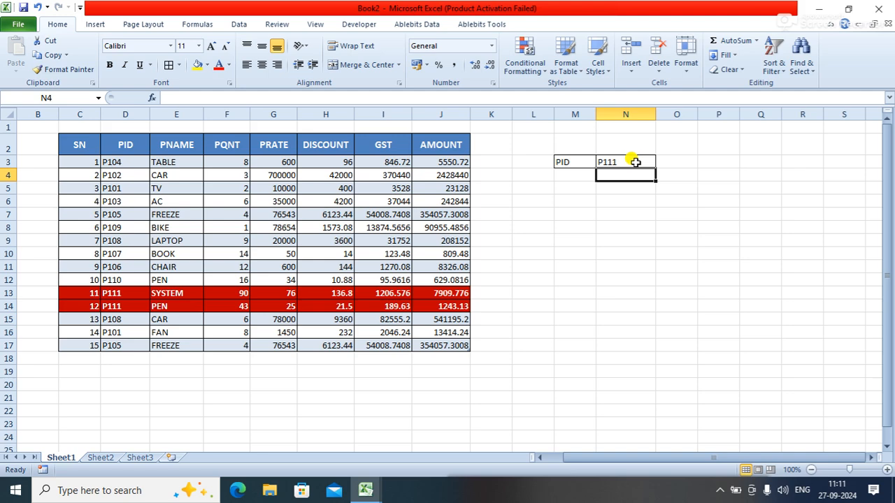
left_click(634, 161)
type("P")
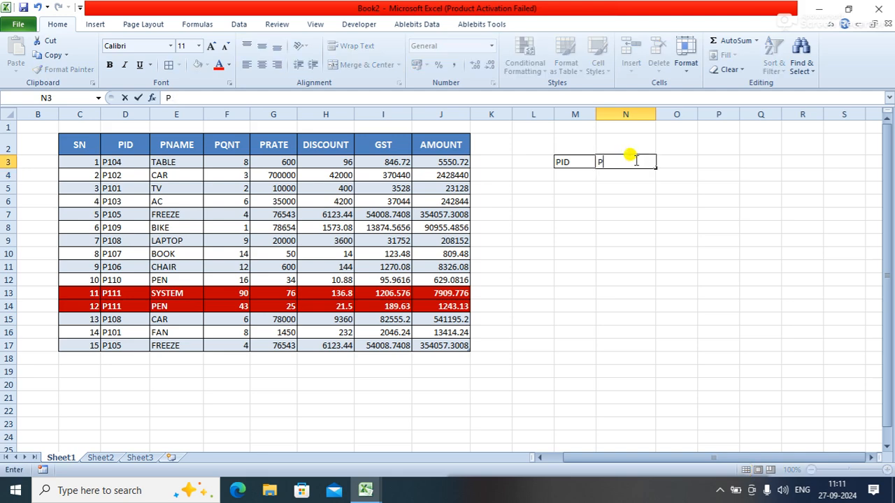
type("105")
key("Return")
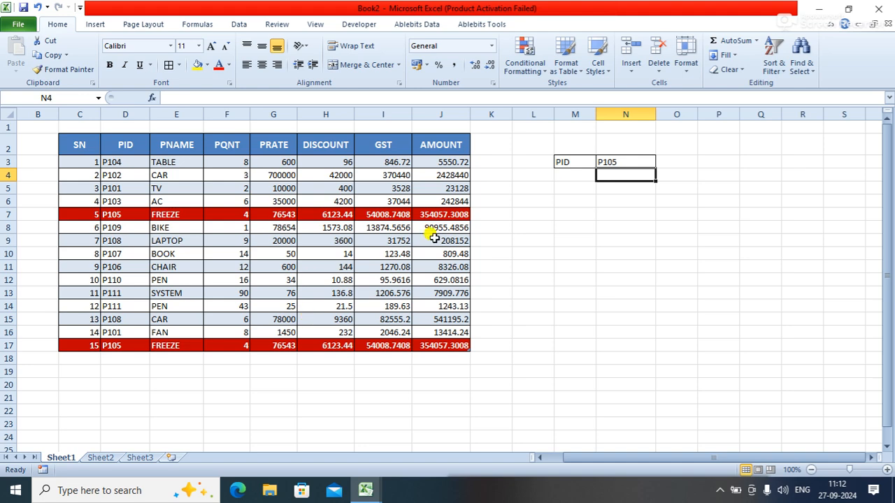
Step: Narrow column L to a thin strip so the PID entry cells sit closer to the sales table
left_click(602, 164)
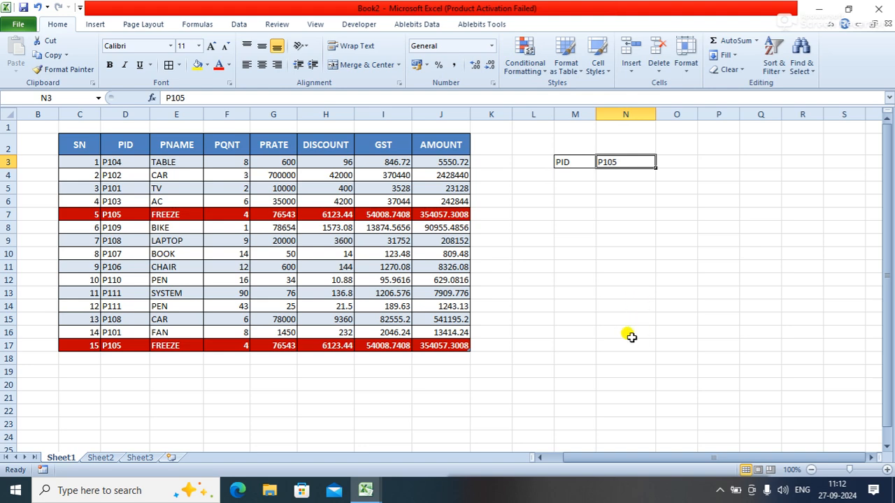
left_click(566, 241)
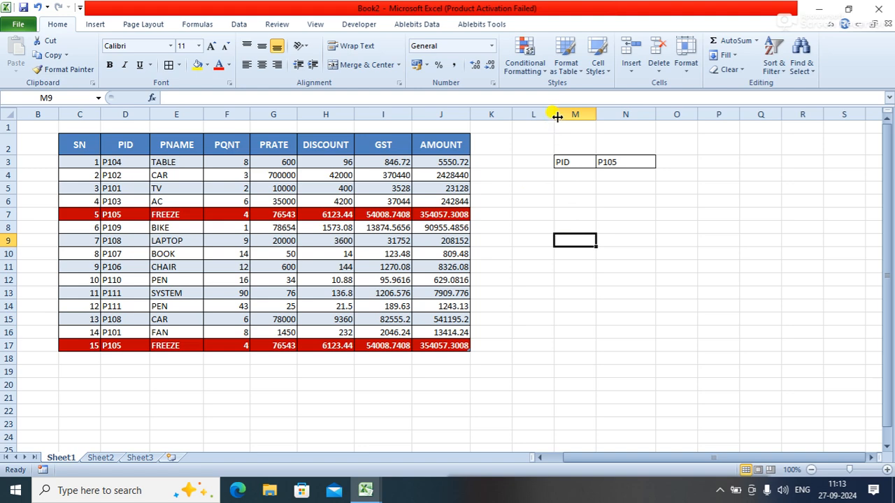
left_click_drag(555, 115, 524, 116)
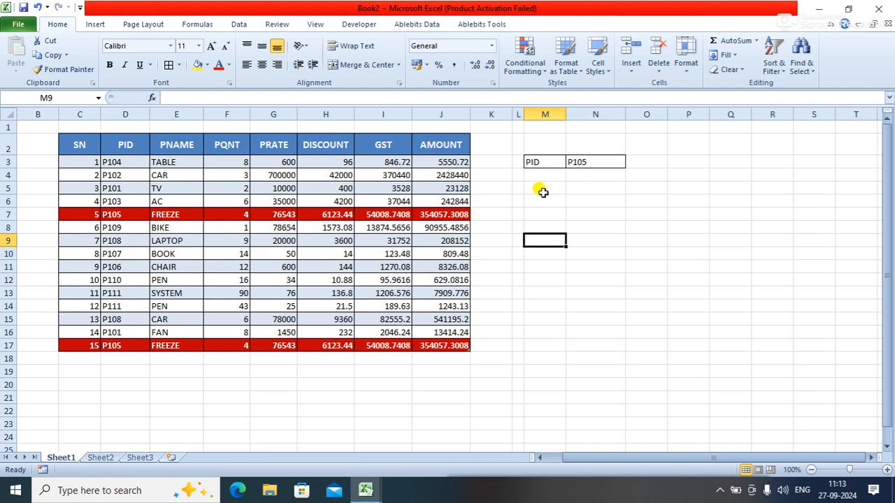
Step: Enter the label PID in cell M6, below the existing PID entry cells
left_click(542, 199)
left_click(542, 199)
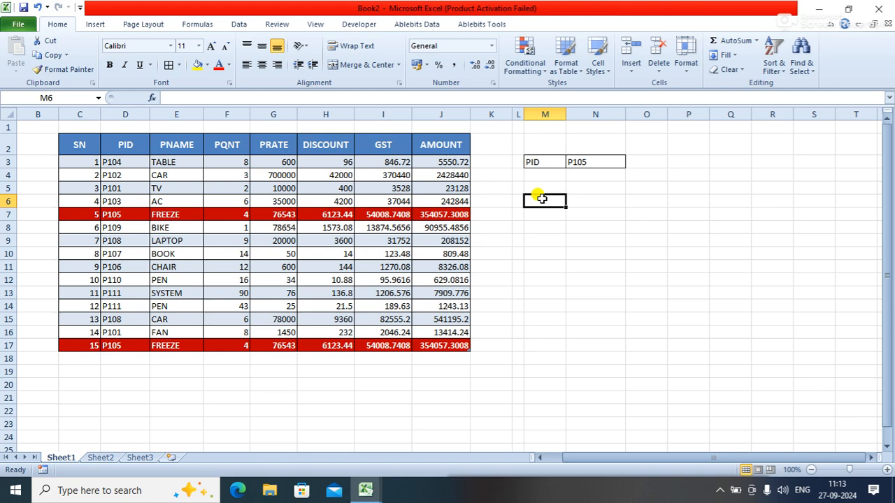
type("PID")
key("Tab")
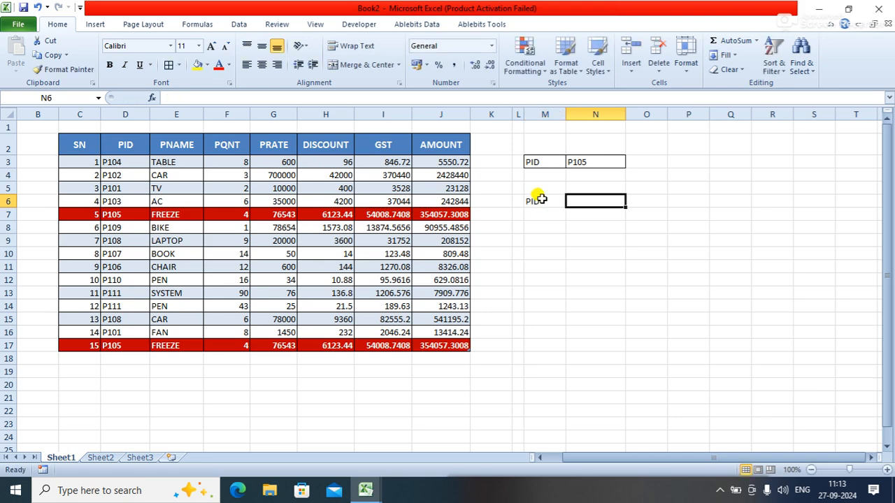
left_click(541, 199)
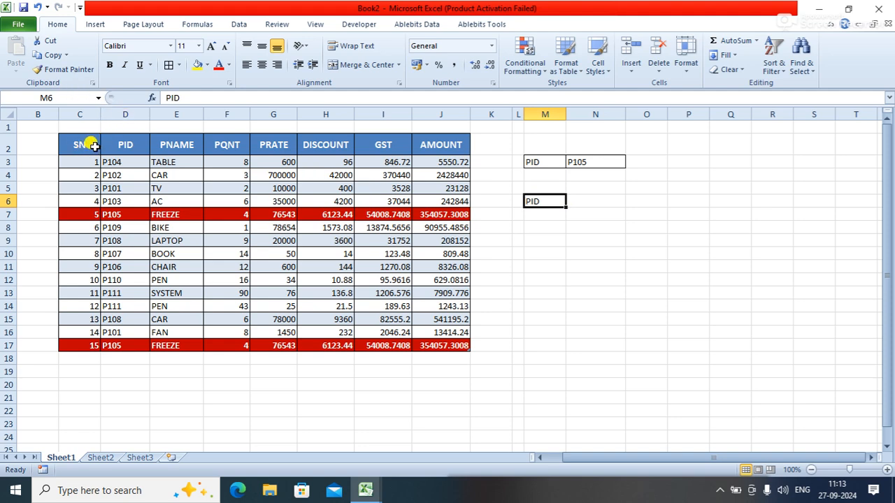
Step: Copy the PID, PNAME, PQNT and PRATE headings from the sales table into row 6, starting at M6
left_click_drag(120, 144, 289, 144)
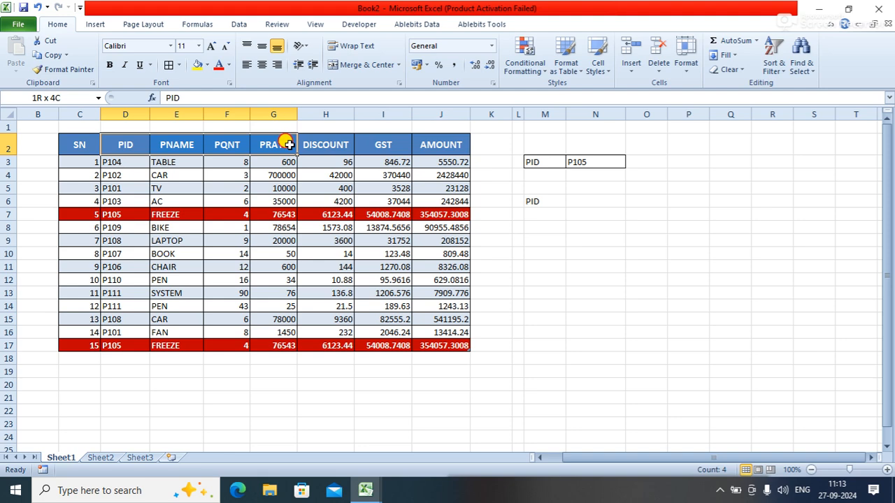
left_click_drag(290, 144, 290, 144)
key("ctrl+c")
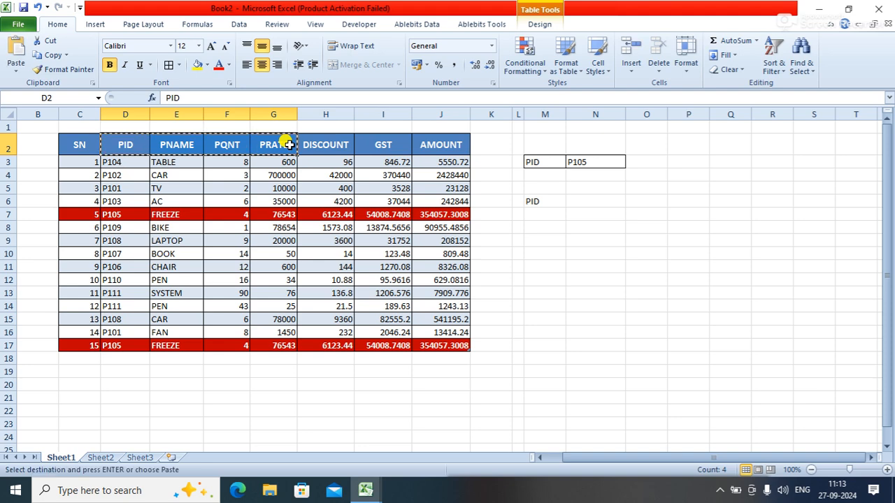
left_click(535, 202)
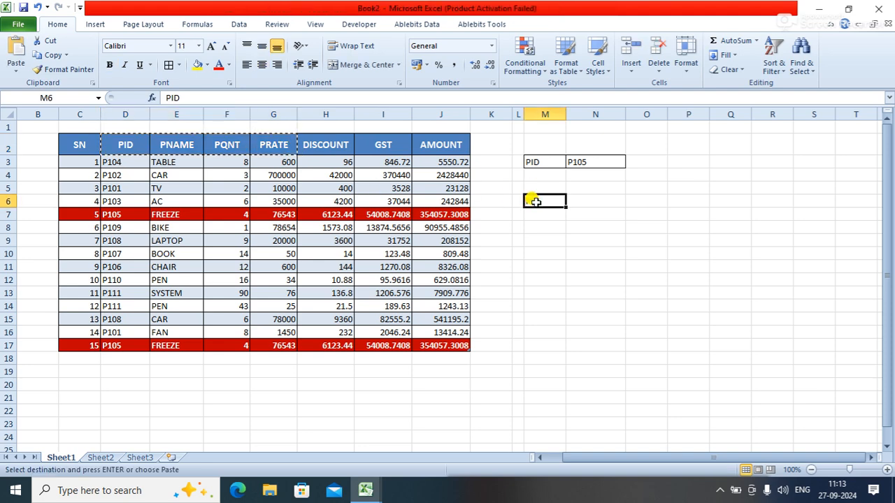
key("ctrl+v")
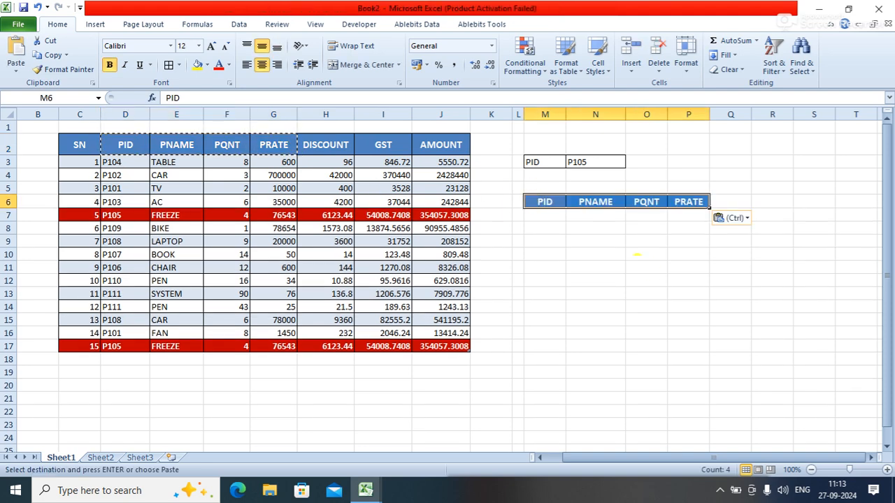
left_click(716, 243)
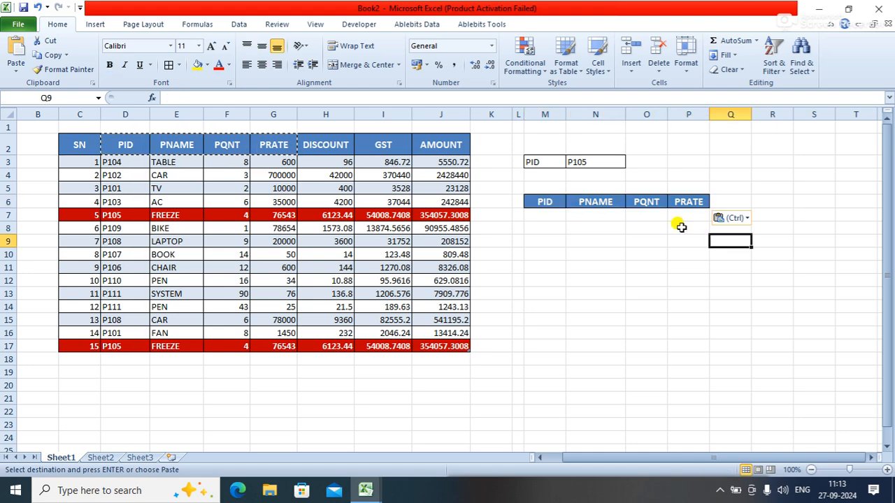
Step: Clear the PID heading text from cell M6, leaving the cell empty
left_click(545, 216)
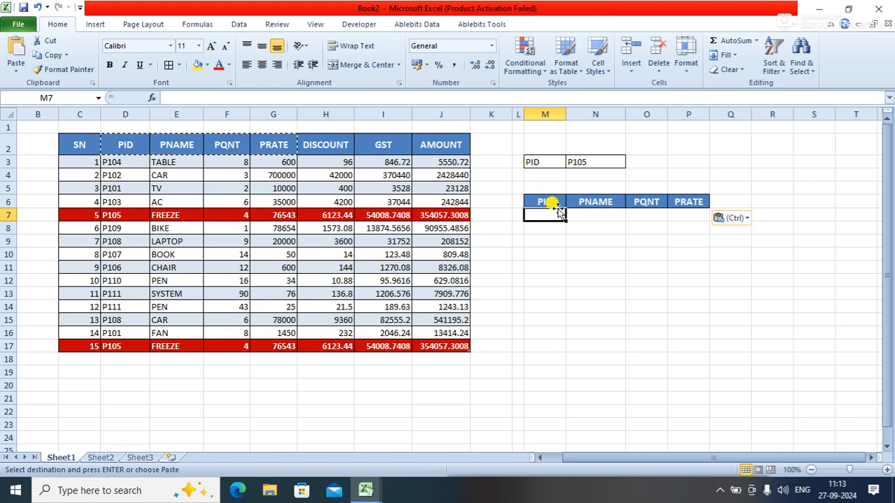
left_click(549, 201)
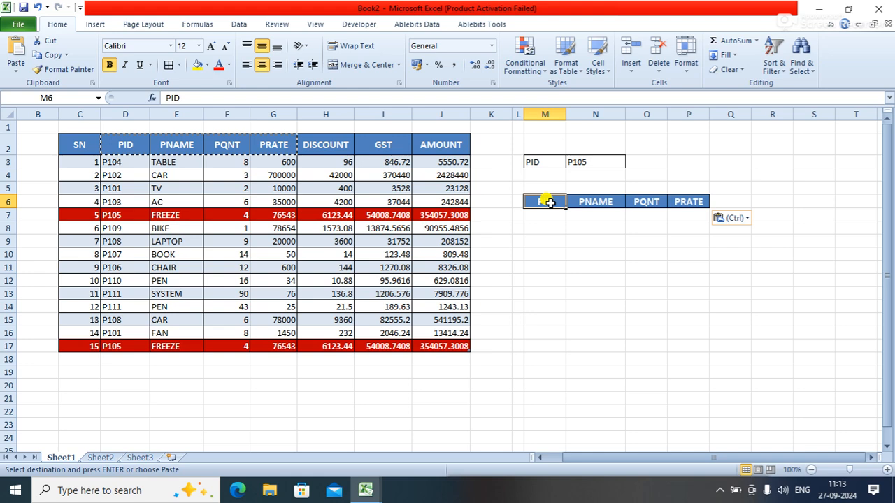
type("S")
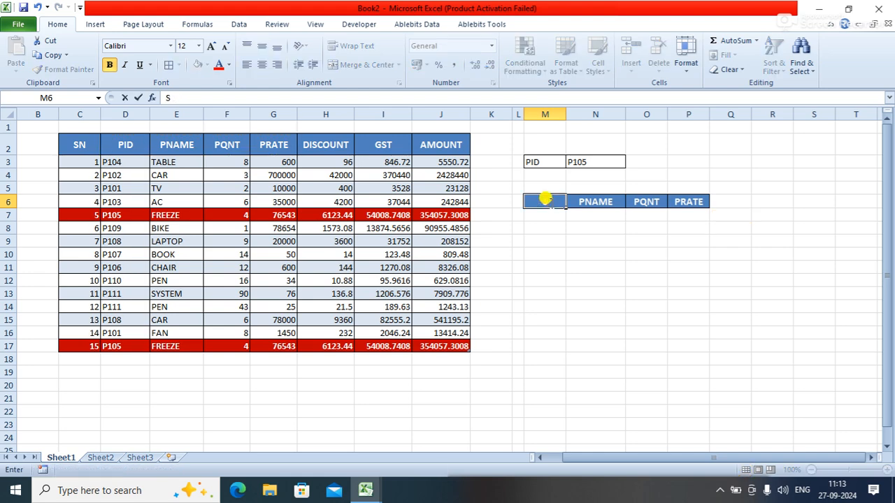
key("BackSpace")
left_click(635, 240)
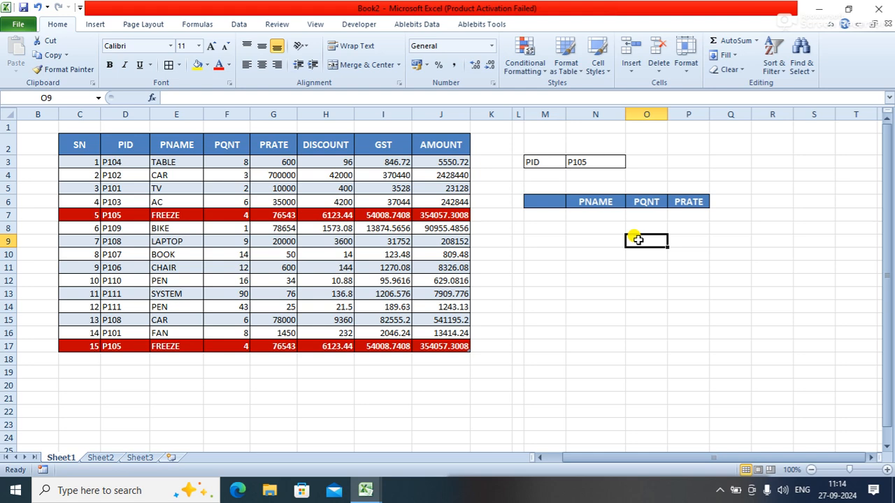
Step: Undo the clearing of cell M6 and the pasting of the four headings in row 6
left_click(567, 202)
left_click(550, 202)
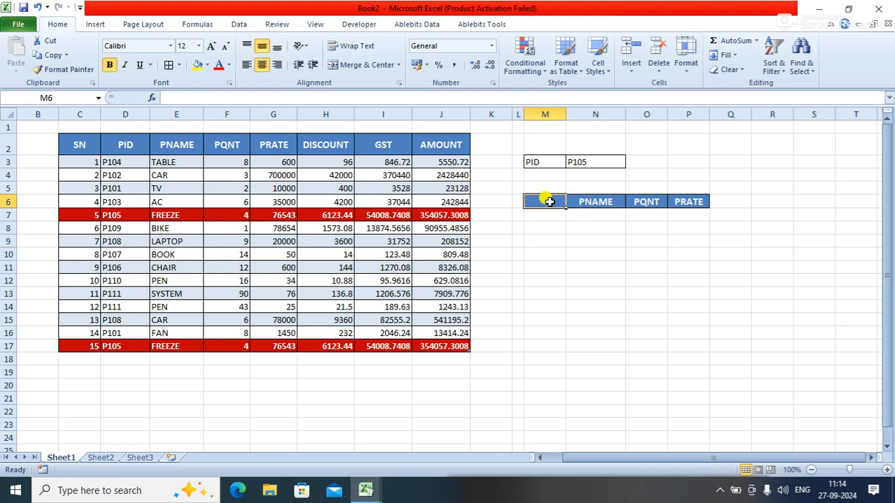
key("ctrl+z")
key("ctrl+z")
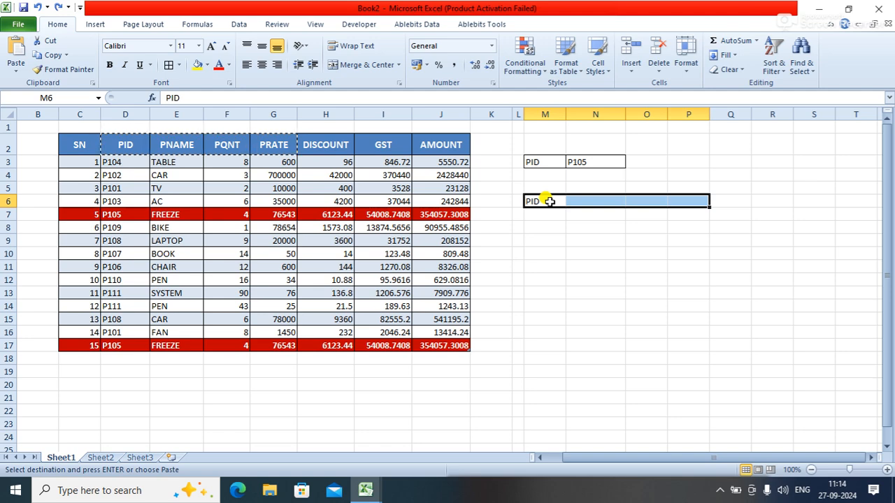
left_click(564, 238)
Step: Copy the formatting of the sales table's PID heading onto the PID label in cell M6 with Format Painter
left_click(542, 203)
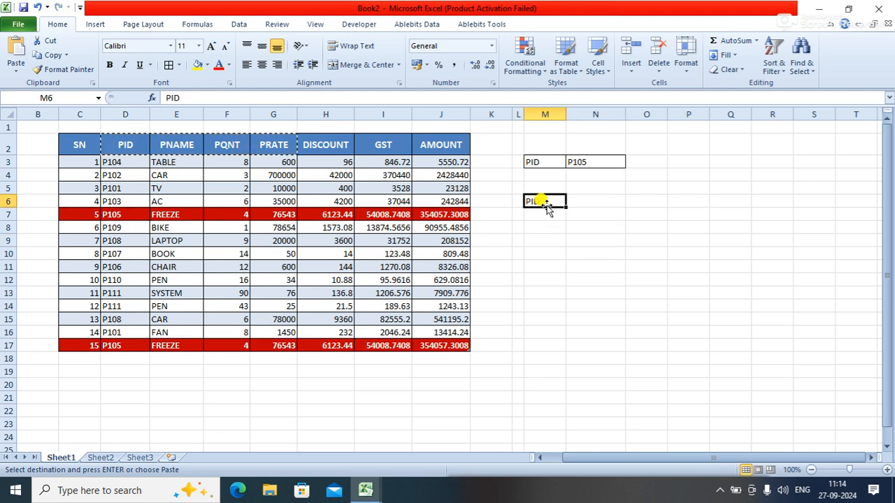
left_click(104, 141)
left_click(63, 70)
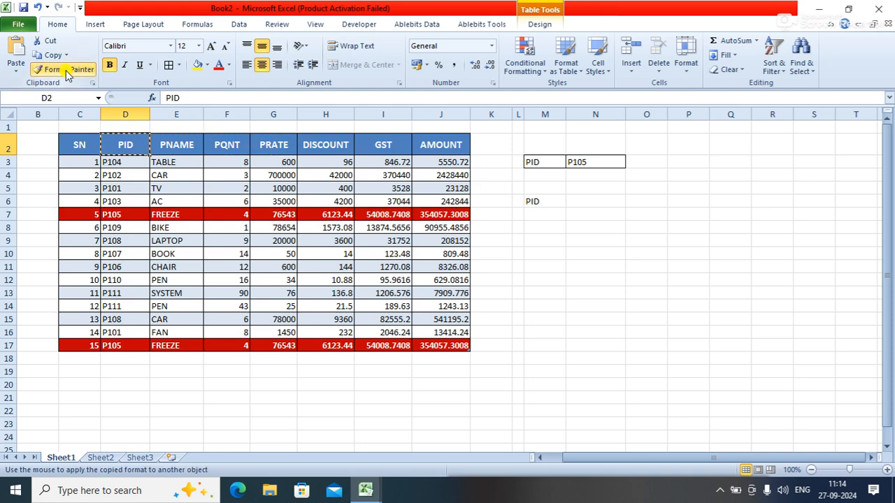
left_click(530, 202)
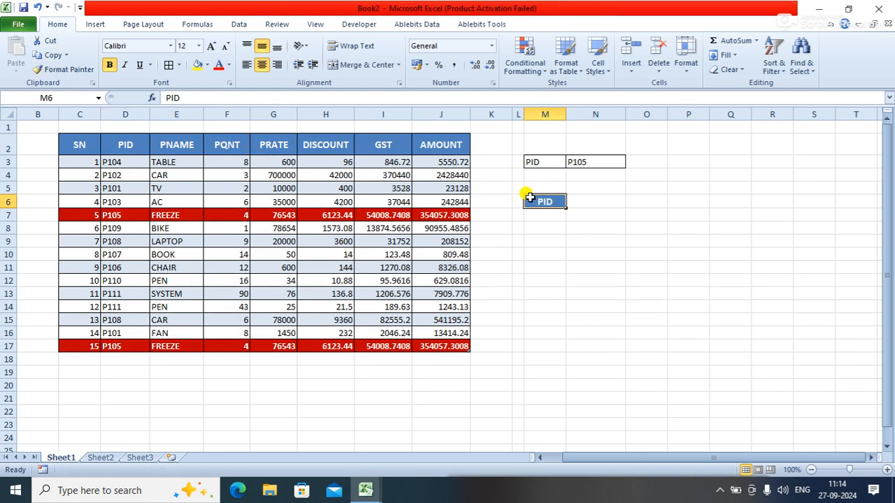
Step: Add borders around cells M6 and N6, matching the bordered PID entry cells above
left_click(585, 203)
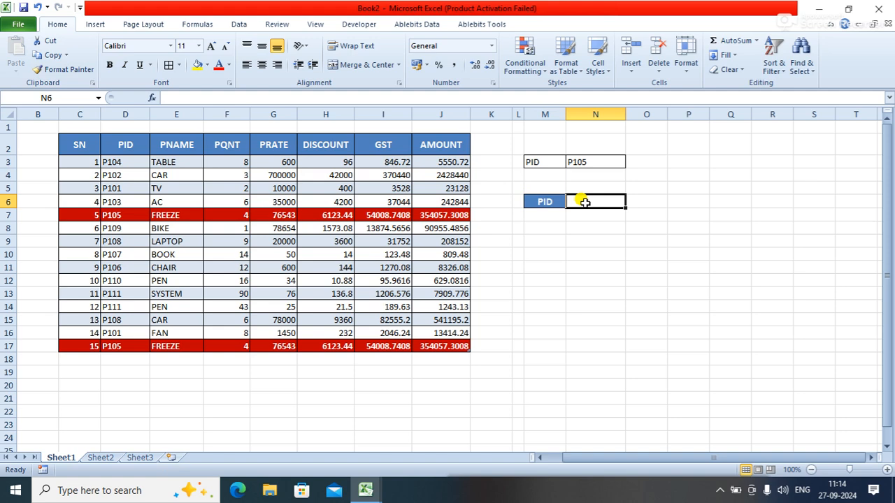
left_click_drag(544, 201, 600, 201)
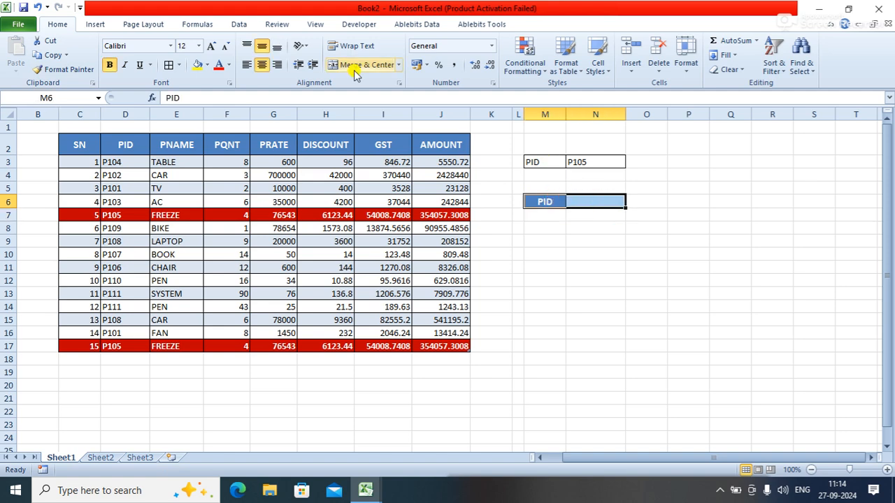
left_click(530, 280)
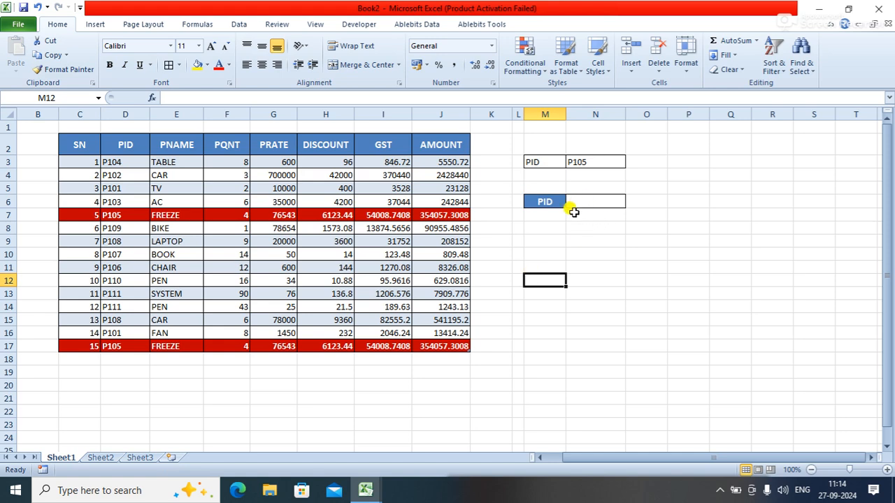
Step: Copy the PNAME, PQNT and PRATE headings from the sales table into row 8, starting at M8, and widen column M slightly
left_click(549, 214)
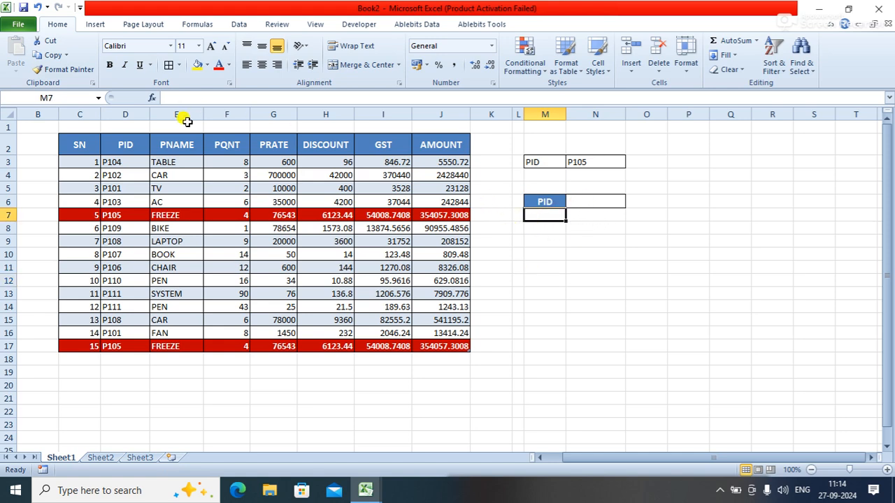
left_click_drag(166, 145, 261, 152)
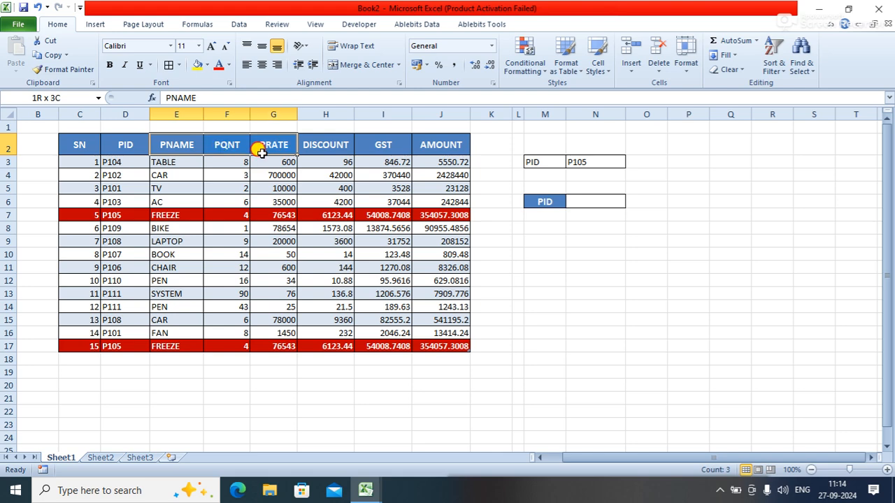
left_click_drag(260, 153, 262, 157)
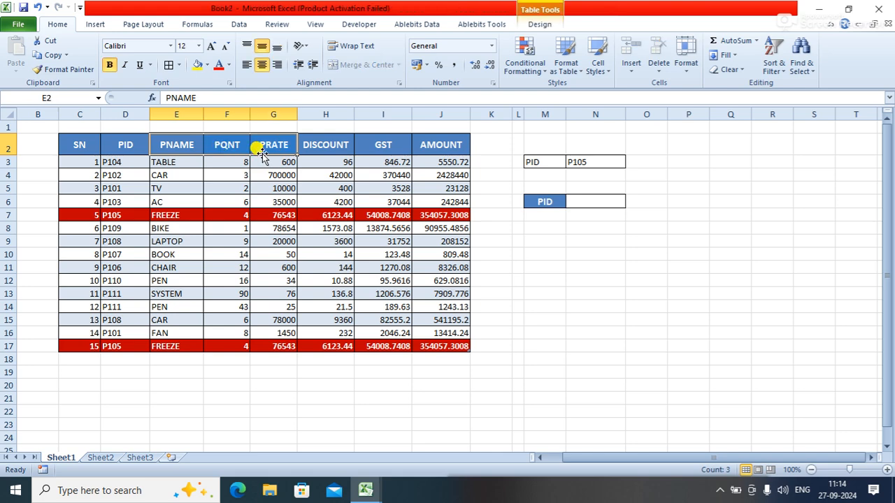
key("ctrl+c")
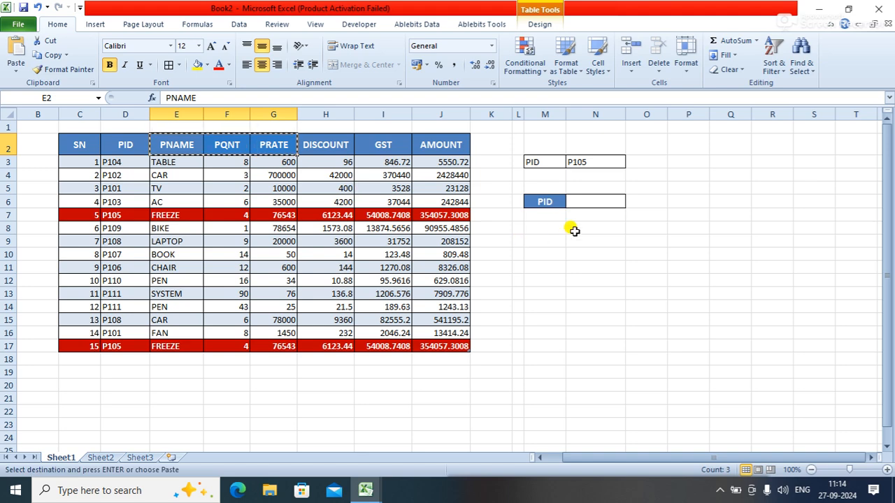
left_click(551, 234)
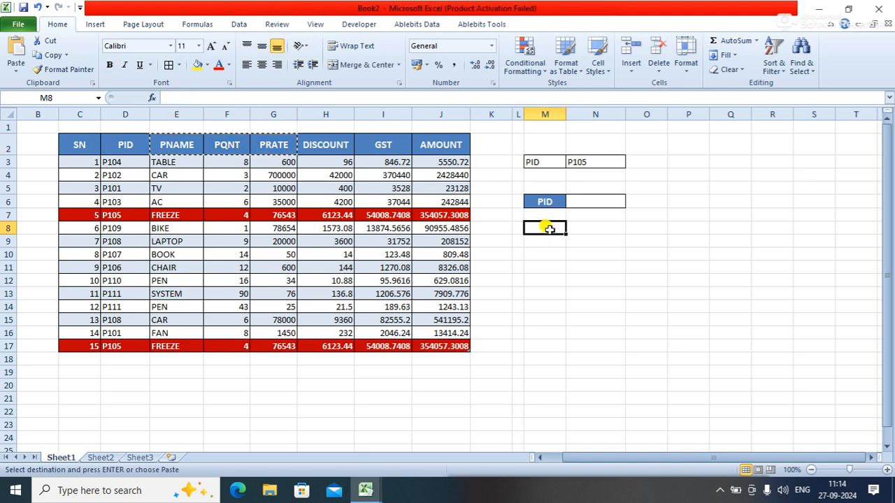
key("ctrl+v")
left_click(637, 294)
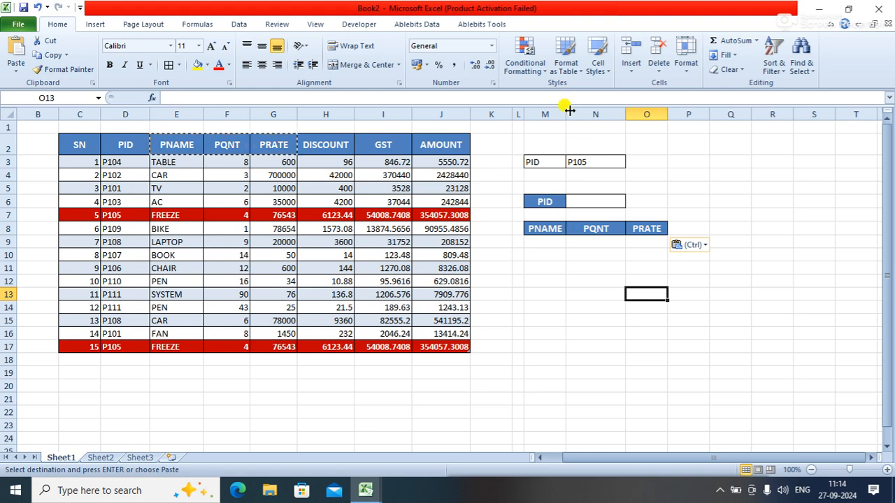
left_click_drag(569, 110, 586, 111)
Step: Enter P105 in cell N6 beside the formatted PID label
left_click(604, 203)
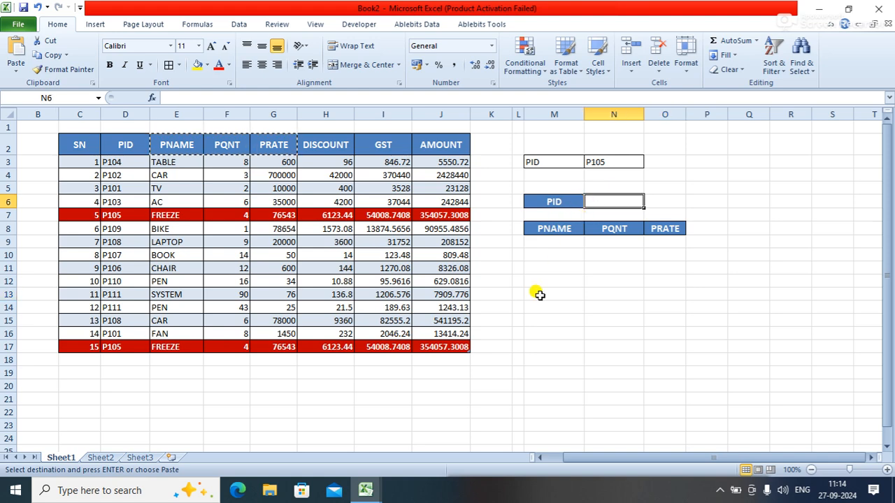
type("P105")
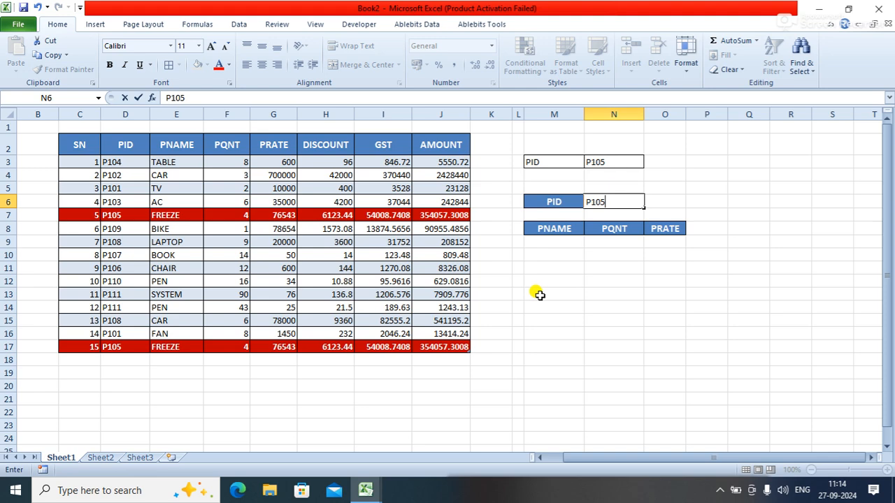
key("Return")
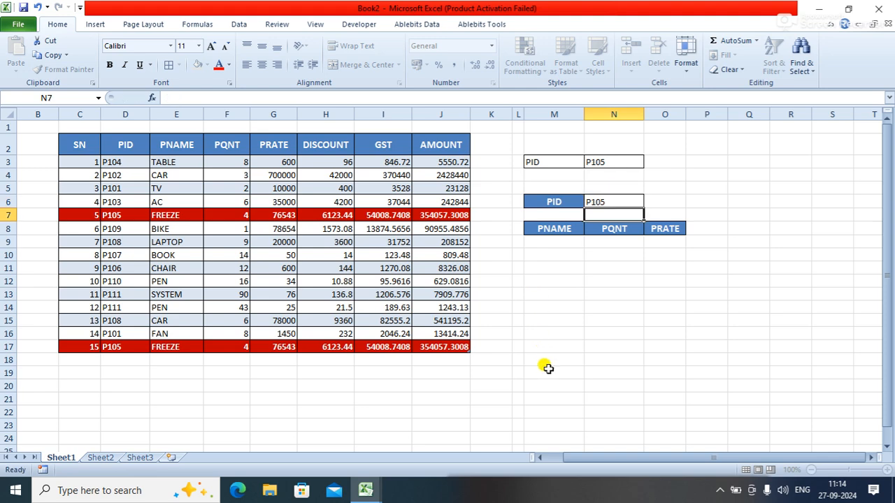
left_click(564, 246)
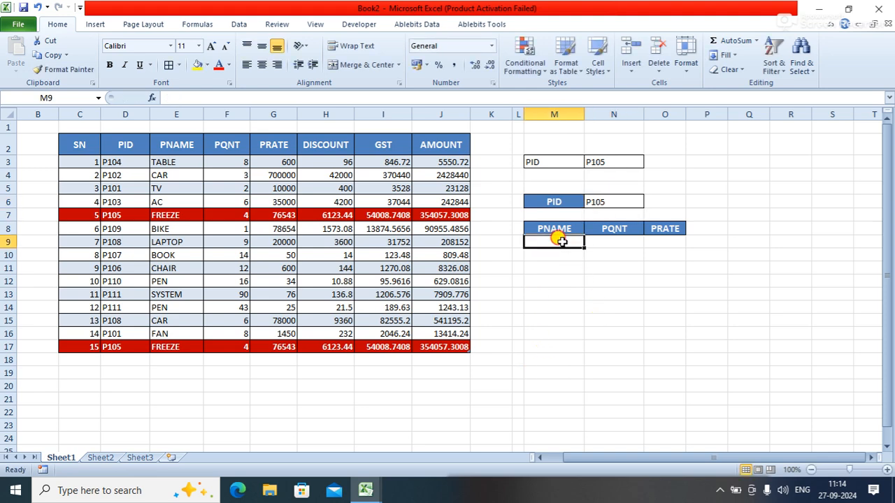
left_click(621, 244)
left_click(655, 244)
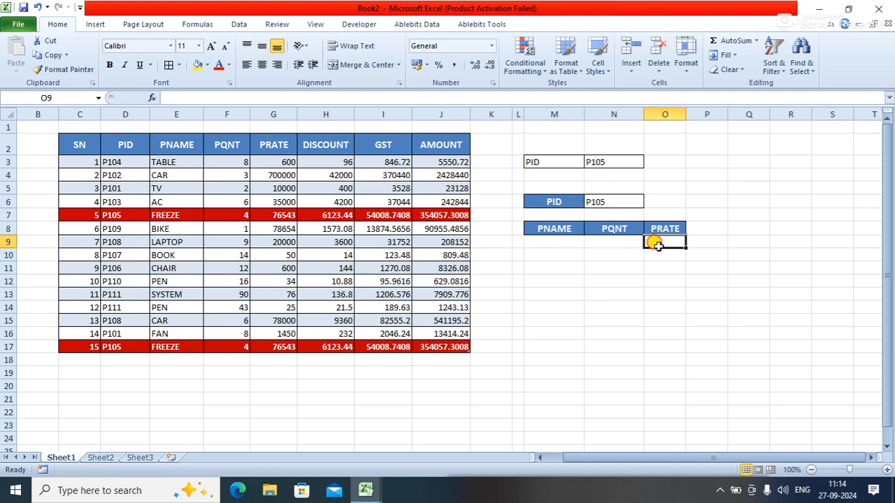
left_click(564, 242)
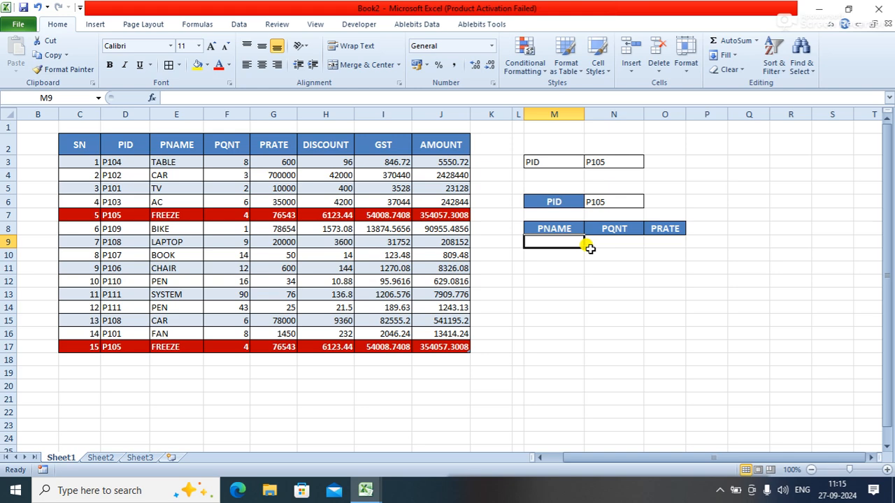
type("=")
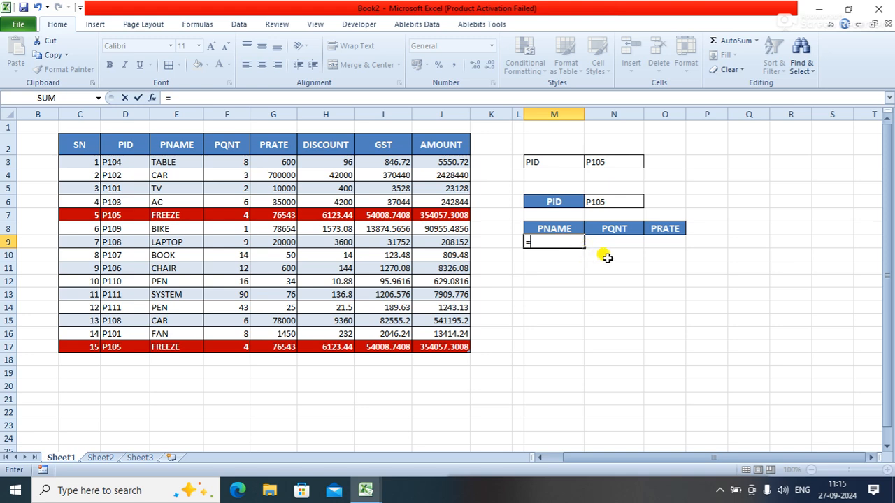
key("BackSpace")
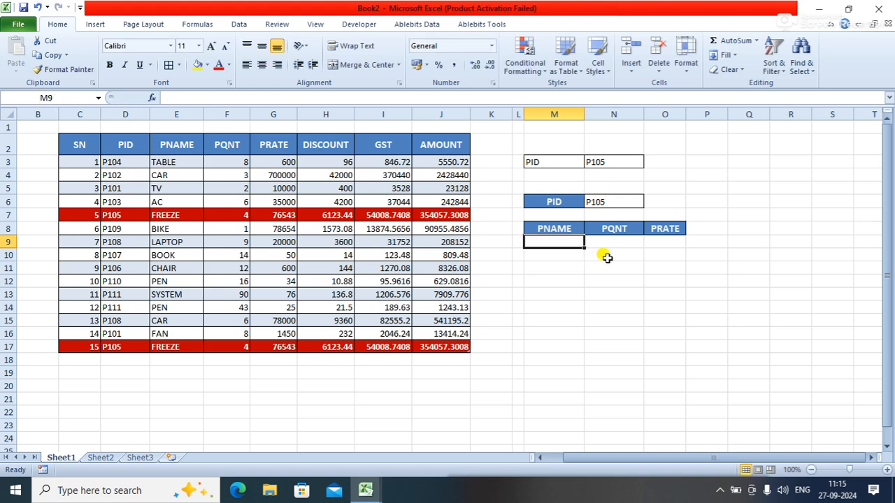
left_click(606, 257)
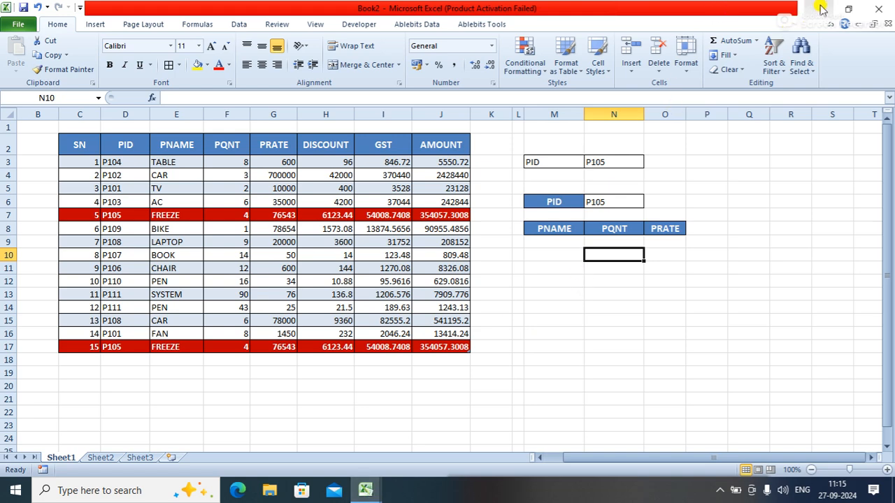
Step: Enter =VLOOKUP(N6,Table1[#All],3,FALSE) in cell M9 under the PNAME heading, using the whole sales table as the lookup range
left_click(555, 243)
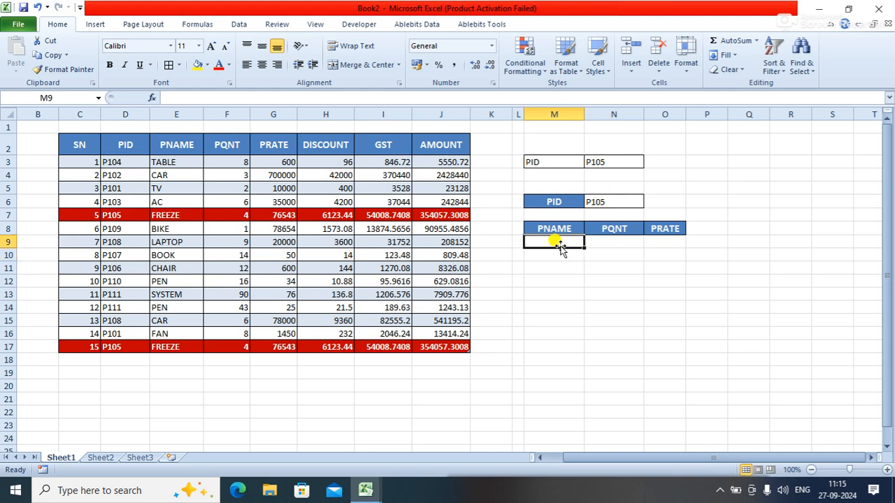
type("=VLOOKUP(")
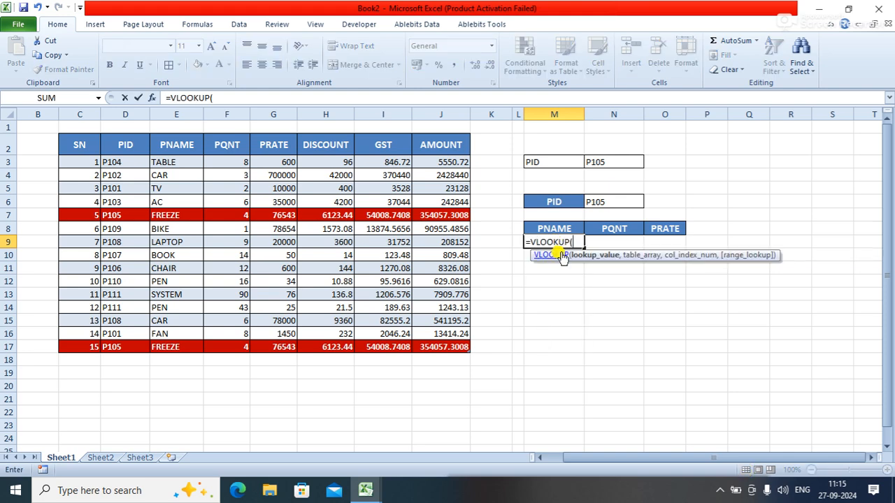
left_click(609, 203)
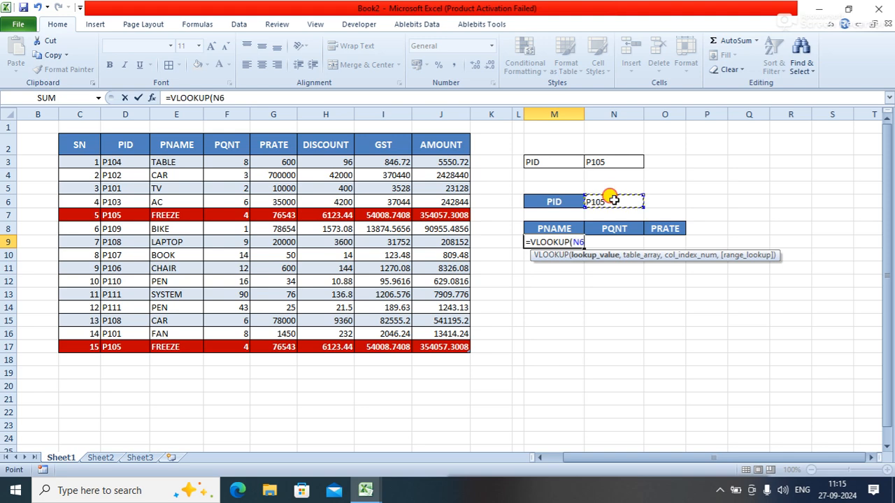
type(",")
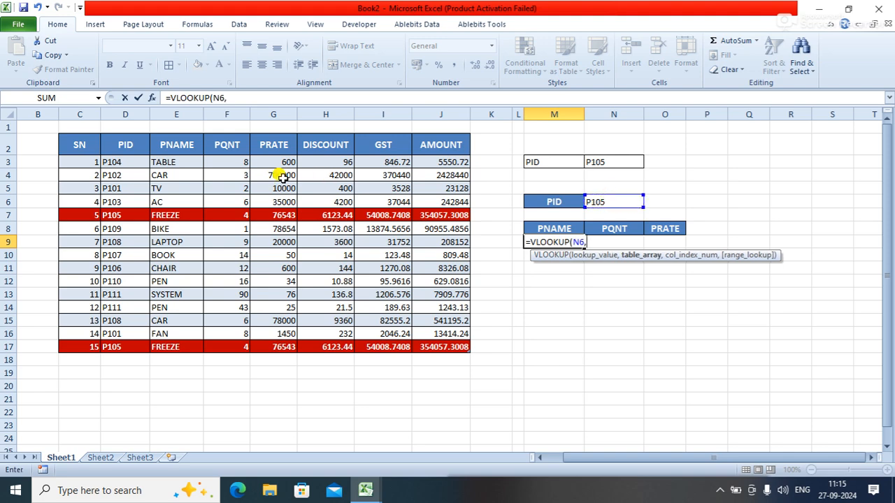
left_click_drag(76, 144, 451, 346)
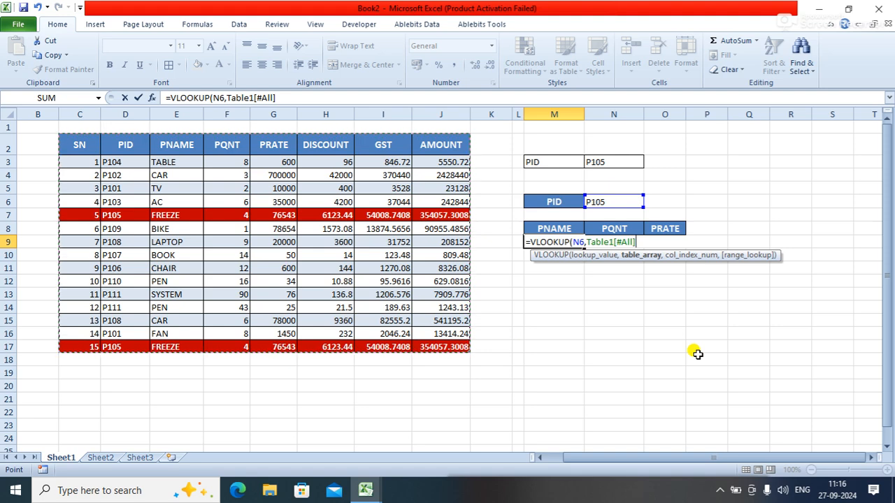
type(",")
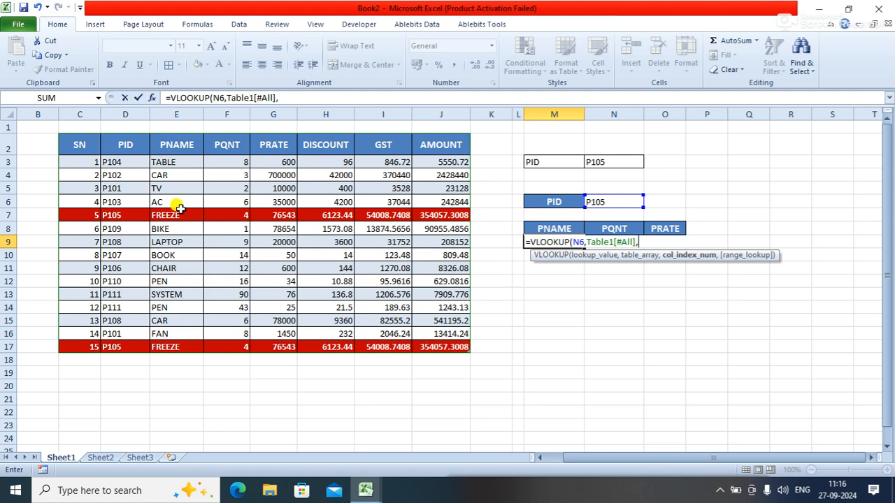
type("3,")
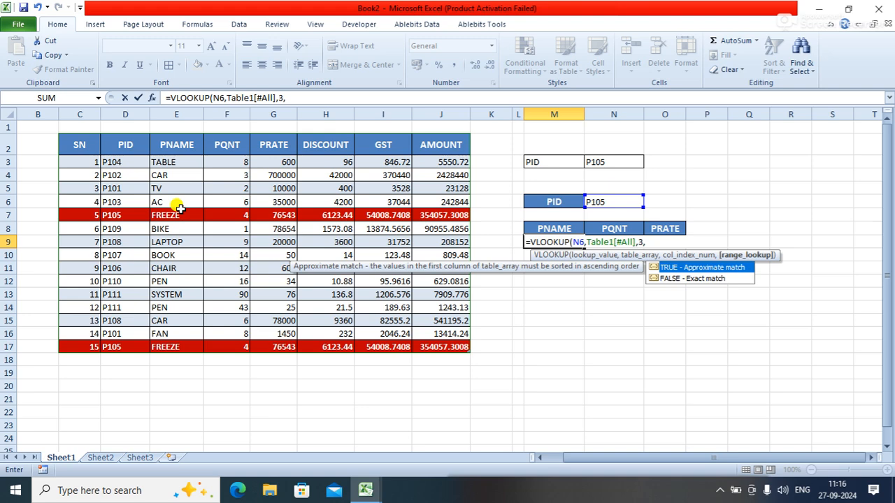
left_click(703, 280)
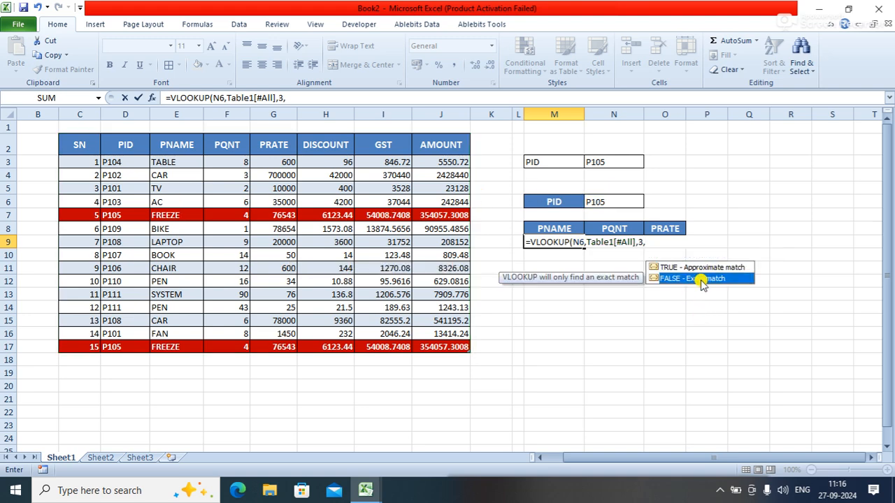
double_click(703, 280)
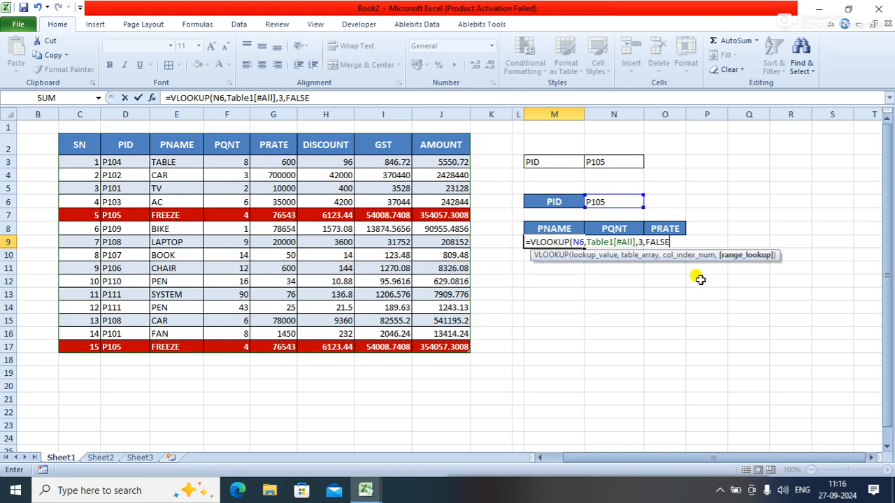
type(")")
key("Return")
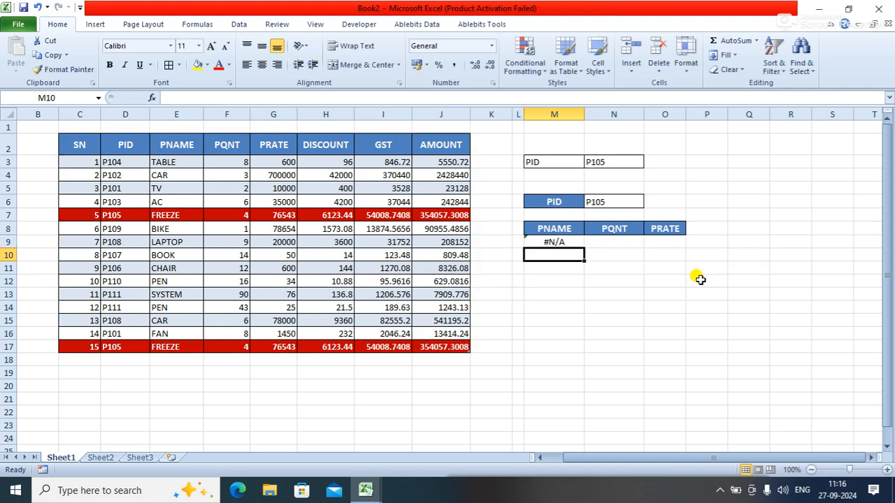
Step: Remove the table range, column index and match type from the VLOOKUP formula in M9, keeping only =VLOOKUP(N6,
left_click(566, 242)
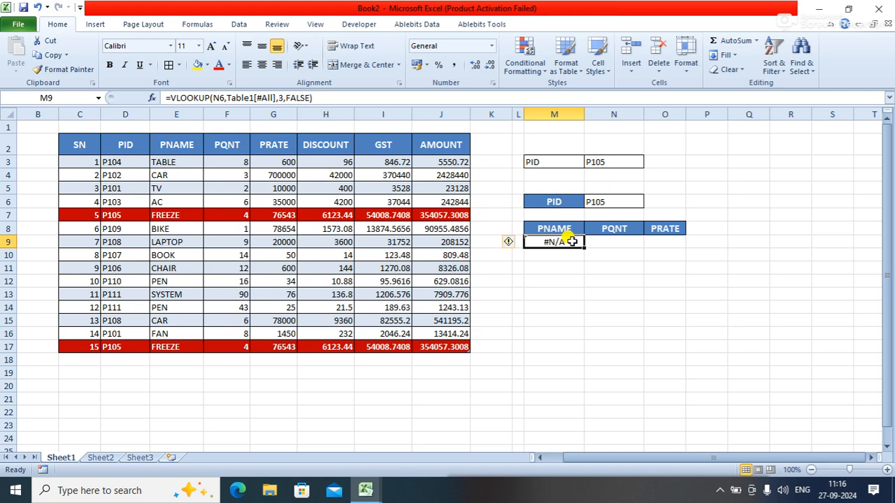
left_click(333, 97)
key("BackSpace")
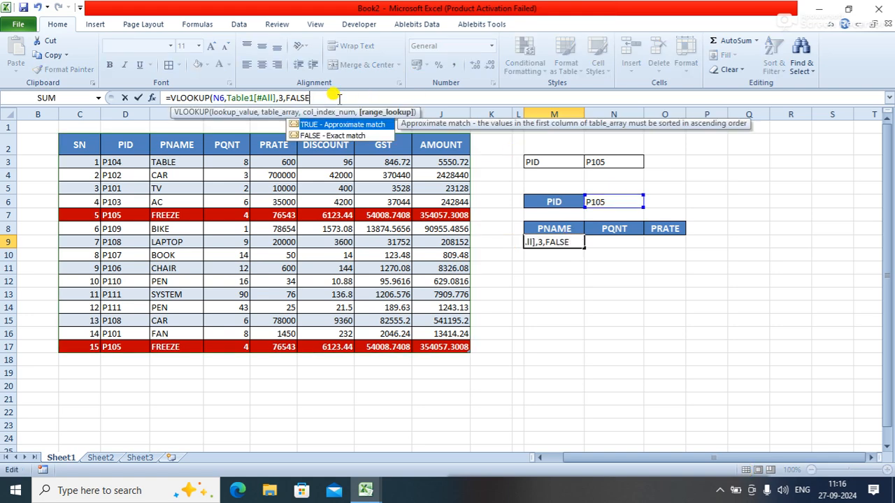
key("BackSpace")
key("BackSpace")
key("BackSpace")
key("BackSpace")
key("BackSpace")
key("BackSpace")
key("BackSpace")
key("BackSpace")
key("BackSpace")
key("BackSpace")
key("BackSpace")
key("BackSpace")
key("BackSpace")
key("BackSpace")
key("BackSpace")
key("BackSpace")
key("BackSpace")
key("BackSpace")
key("BackSpace")
key("BackSpace")
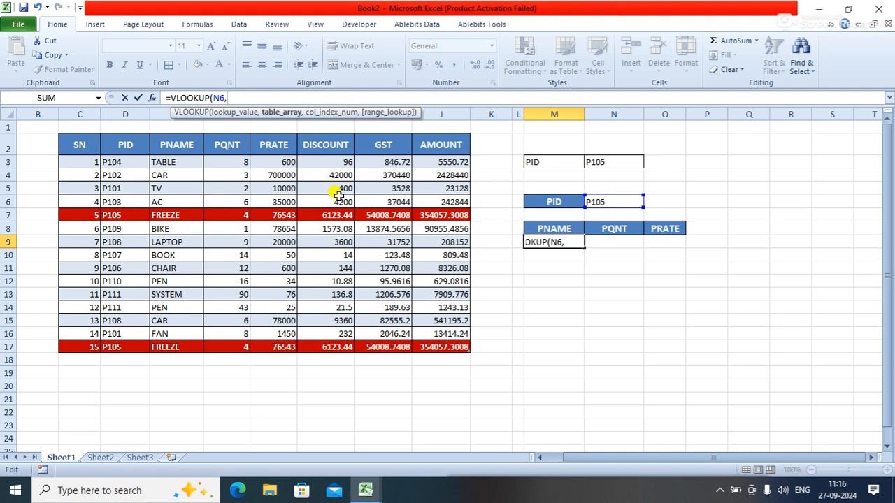
Step: Complete the PNAME formula in M9 as =VLOOKUP(N6,D3:G17,2,FALSE)
type("D2")
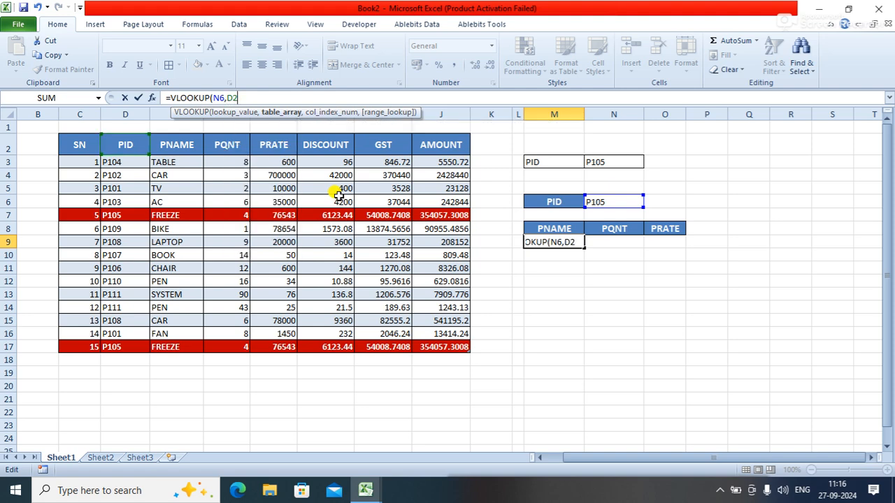
key("BackSpace")
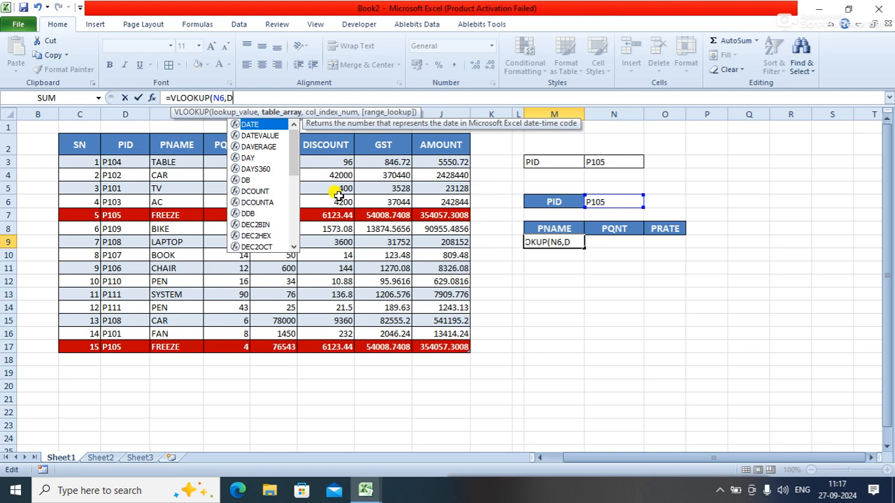
type("3:")
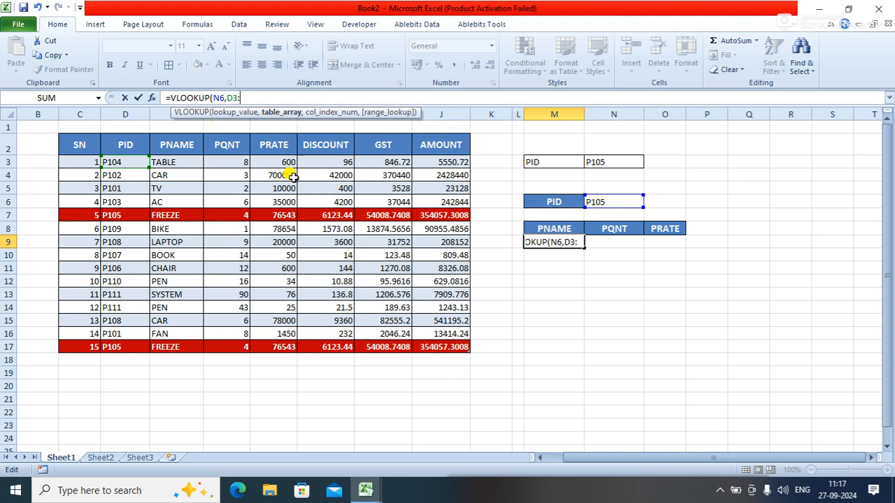
left_click(292, 349)
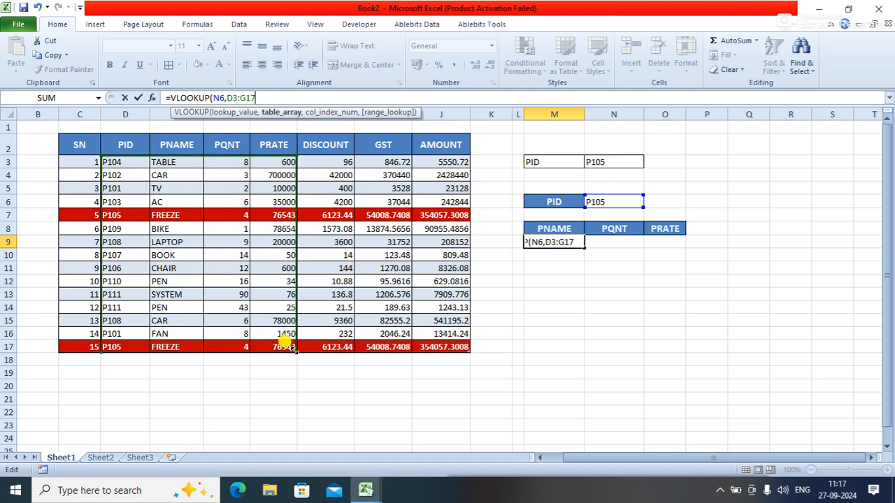
type(",")
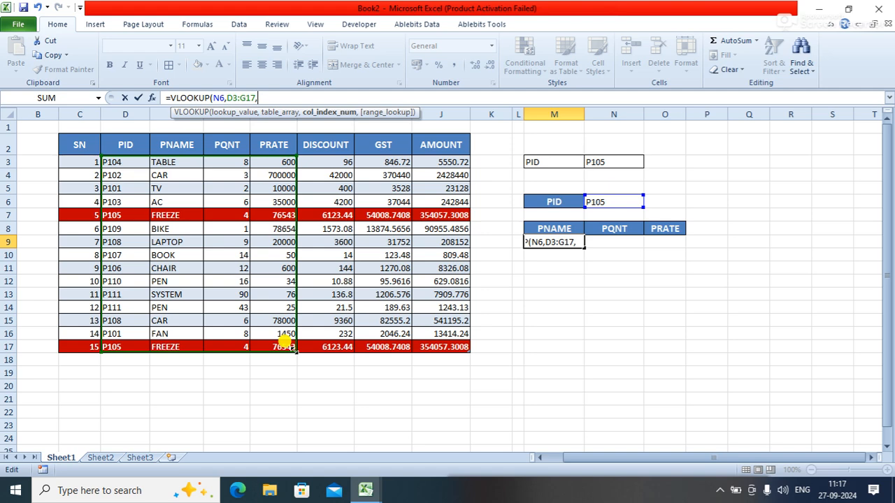
type("2,FA")
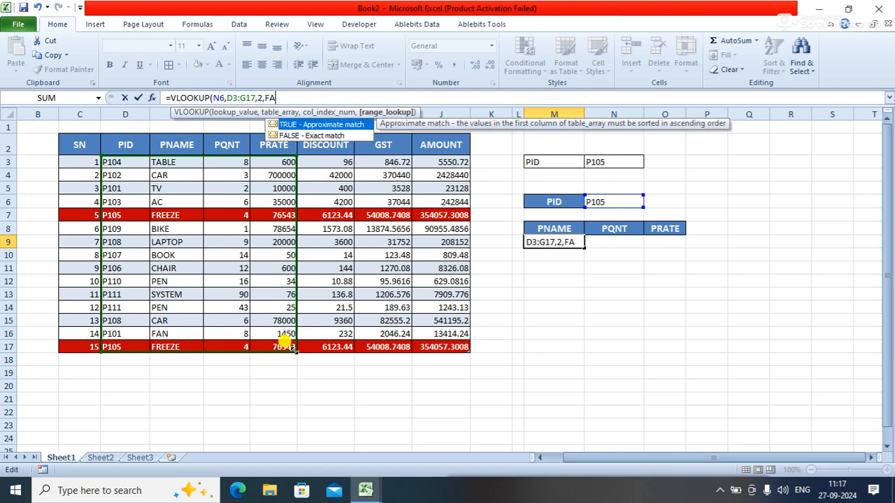
type("LSE")
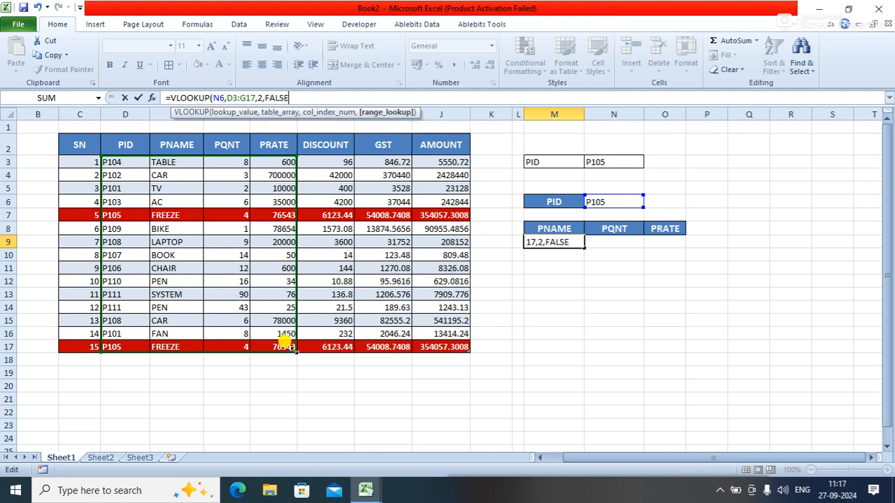
key("Return")
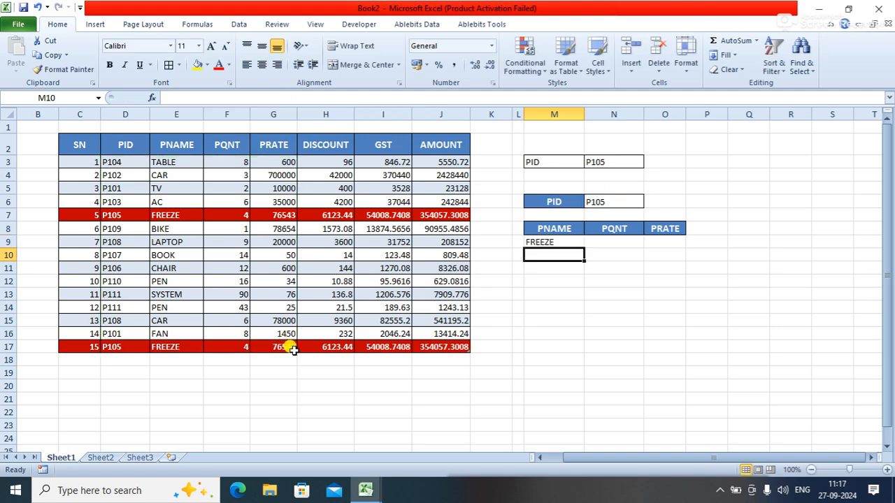
left_click(574, 242)
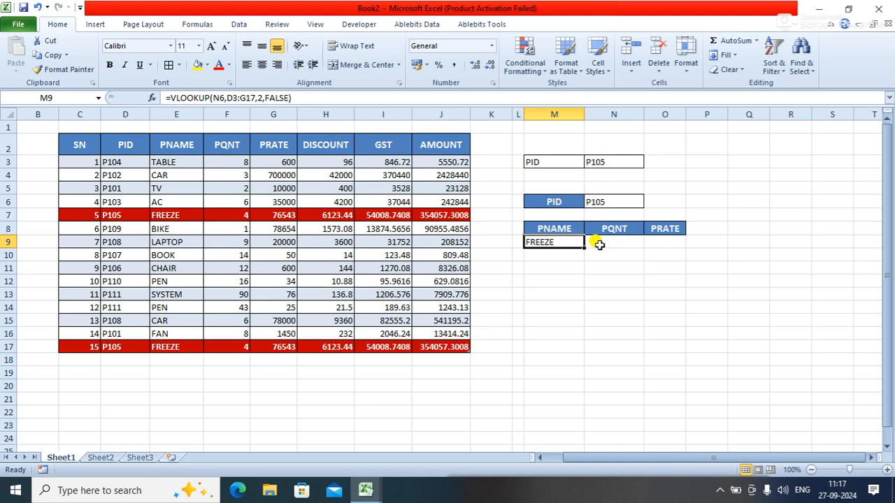
Step: Enter =VLOOKUP(N6,D3:G17,3,FALSE) in cell N9 under the PQNT heading
left_click(600, 243)
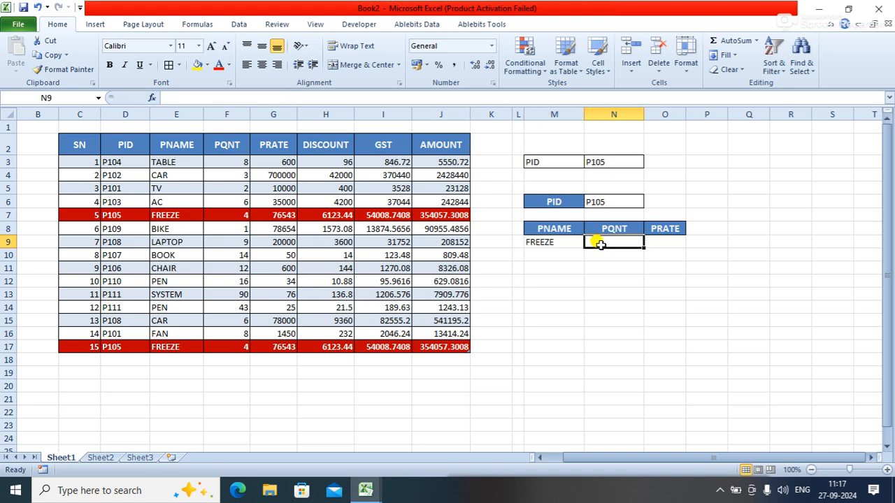
type("=")
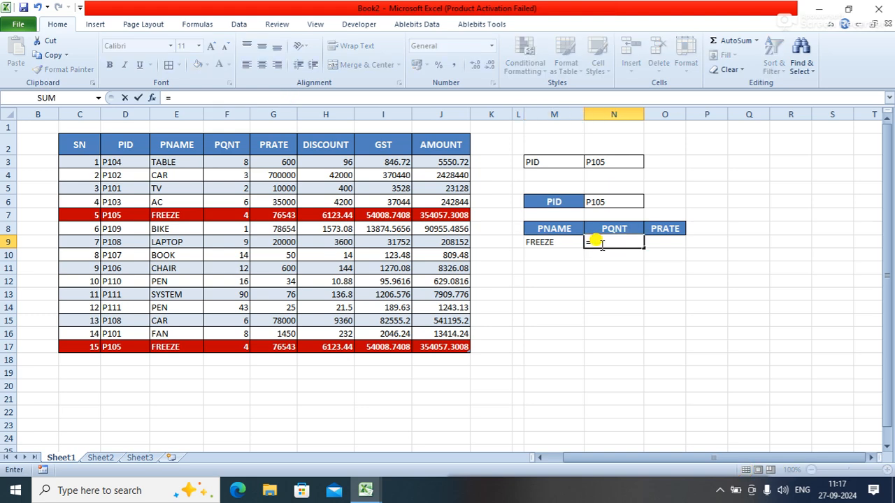
type("VL")
key("Tab")
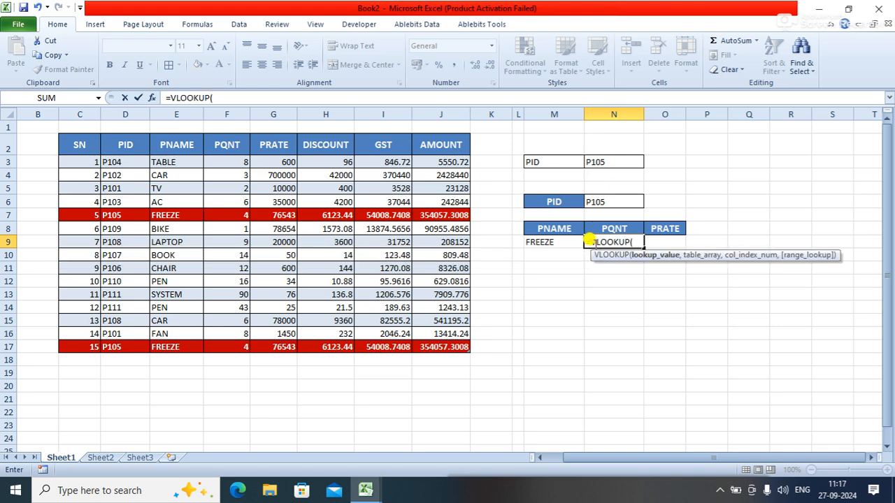
left_click(621, 202)
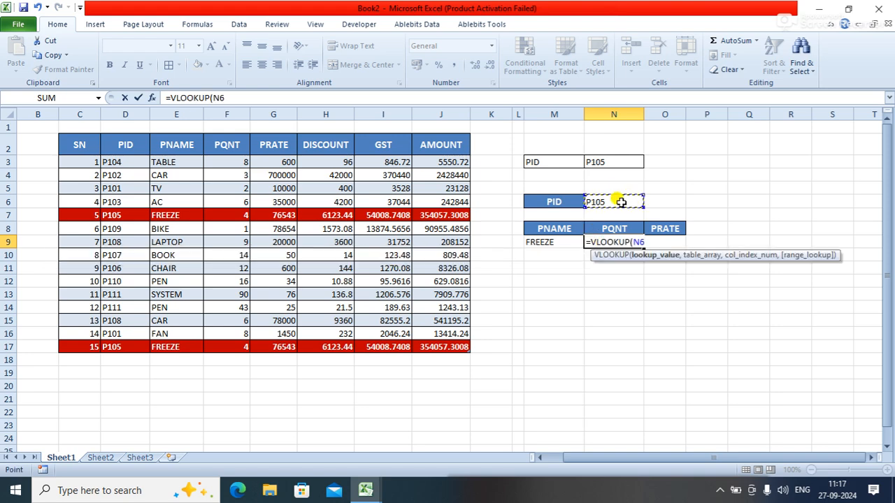
type(",")
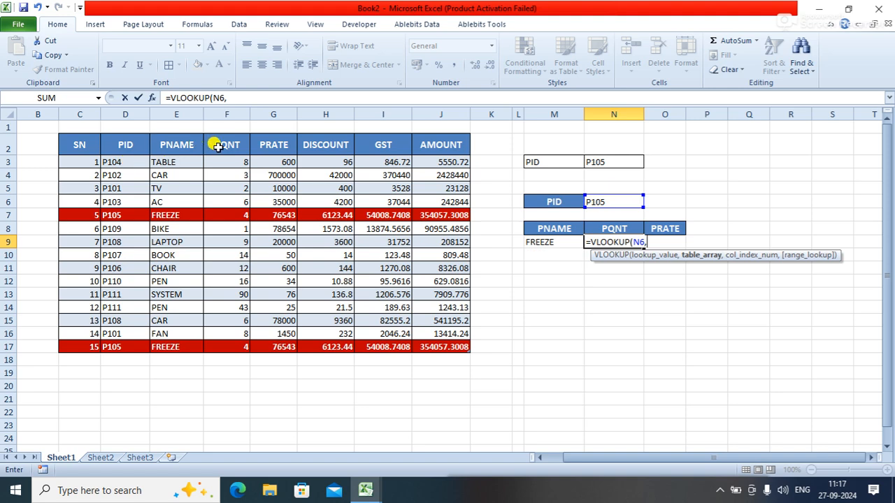
type("D3:")
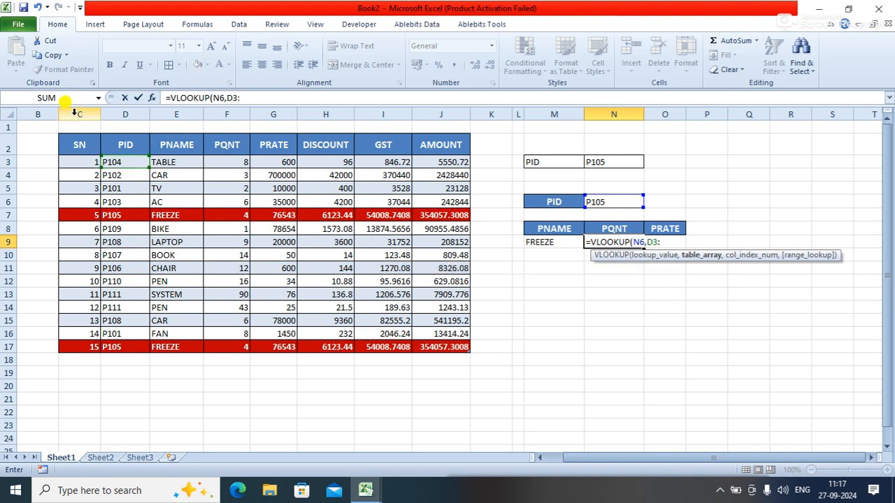
type("G17")
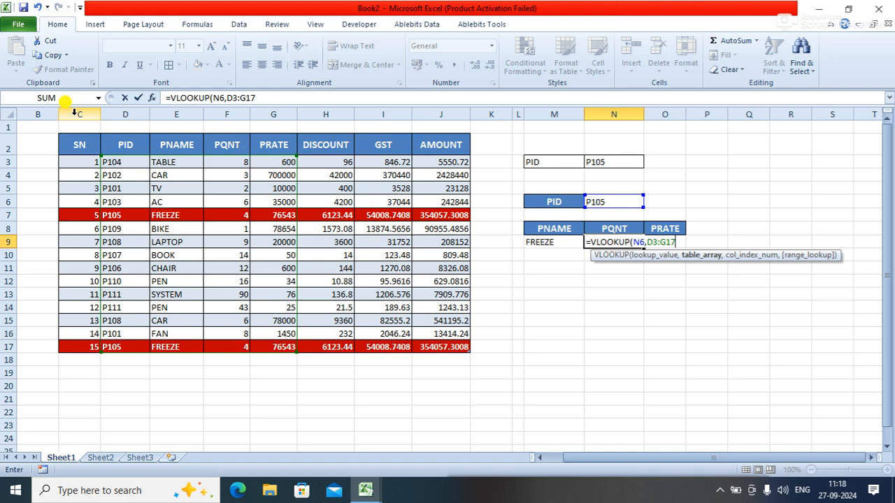
type(",")
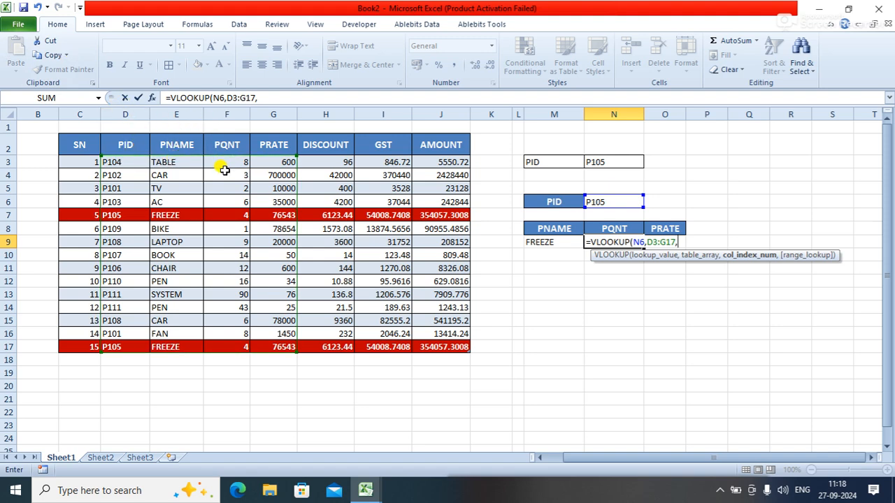
type("3,FALS")
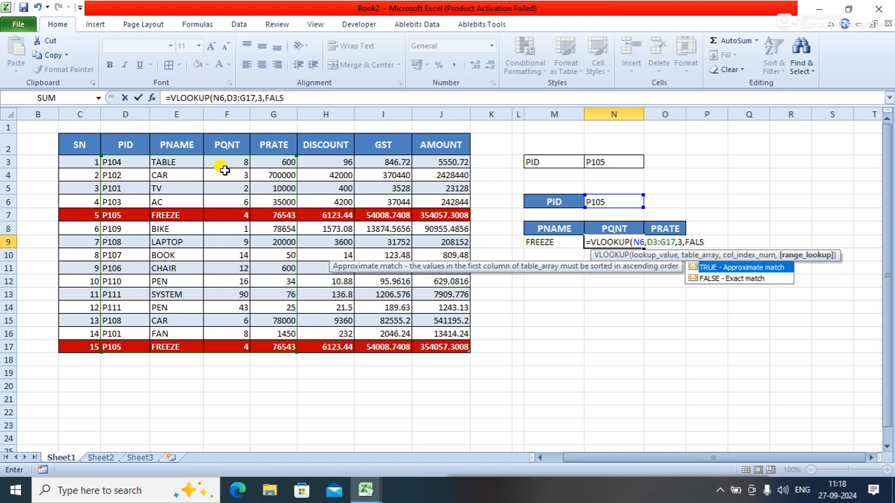
type("E)")
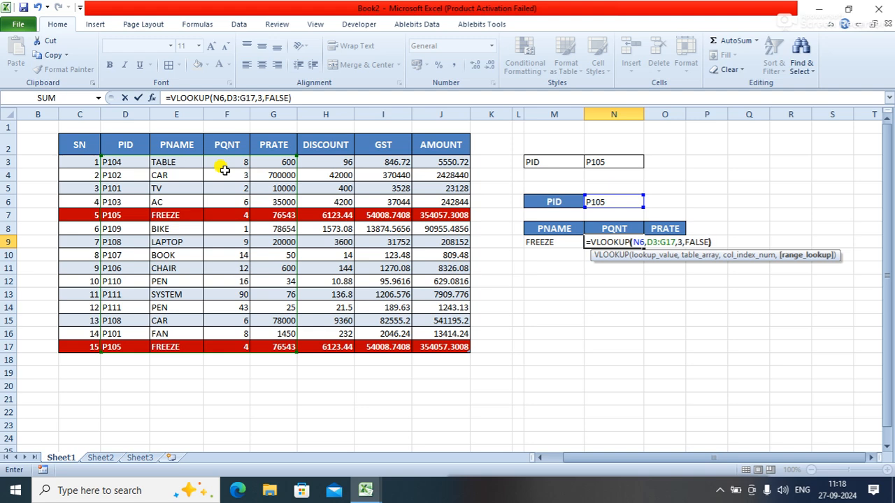
key("Return")
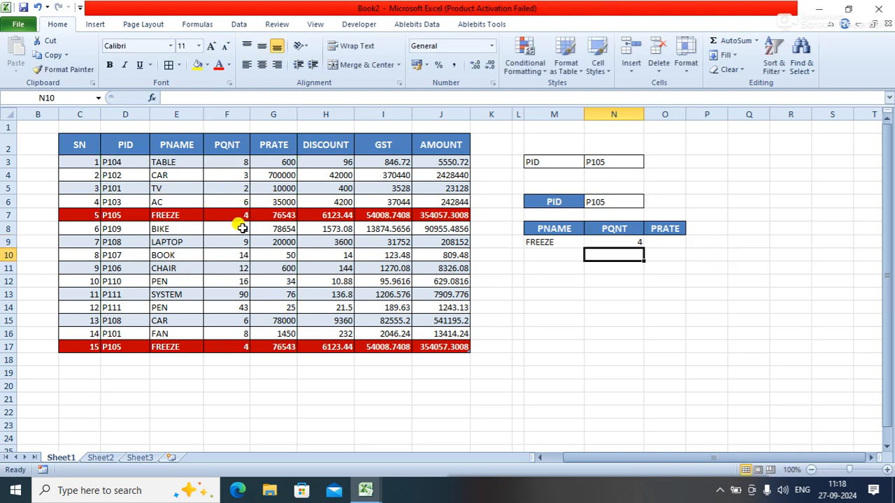
Step: Enter =VLOOKUP(N6,D3:G17,4,FALSE) in cell O9 under the PRATE heading
left_click(665, 240)
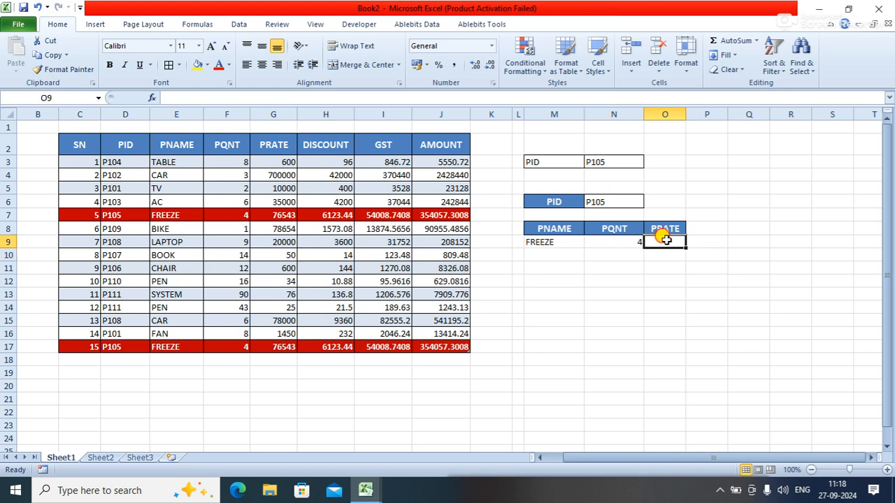
type("=VL")
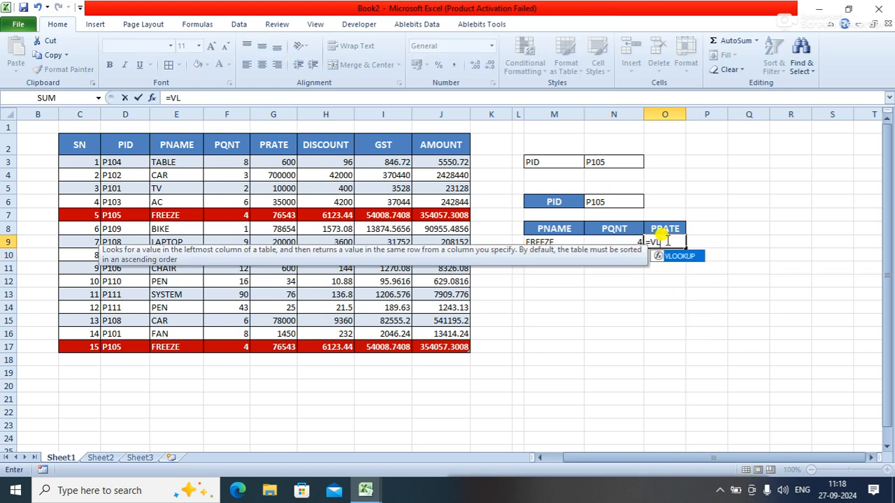
type("O")
key("Tab")
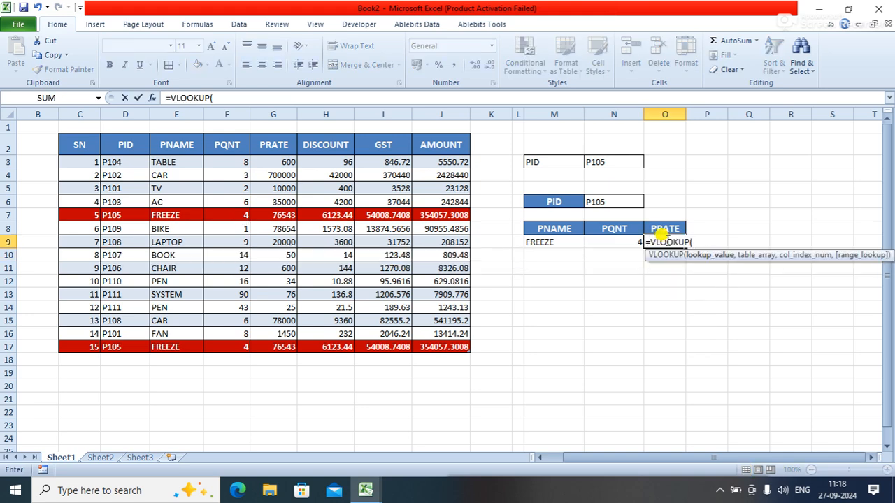
left_click(624, 202)
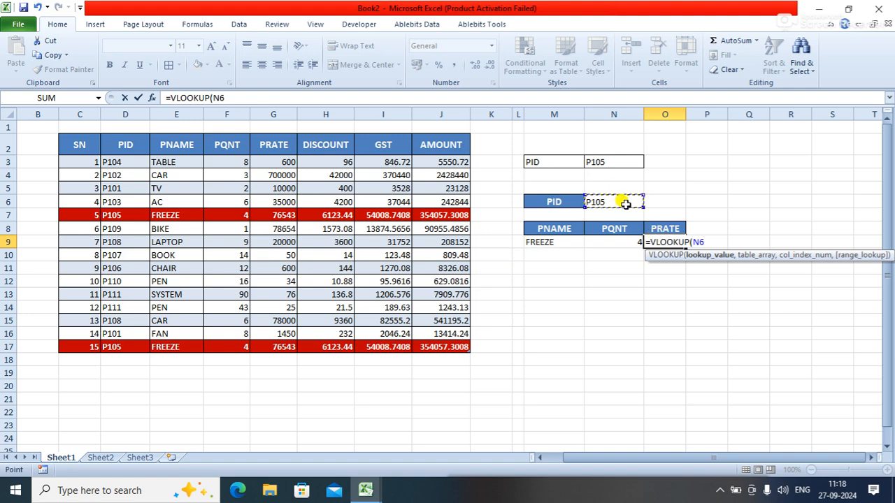
type(",")
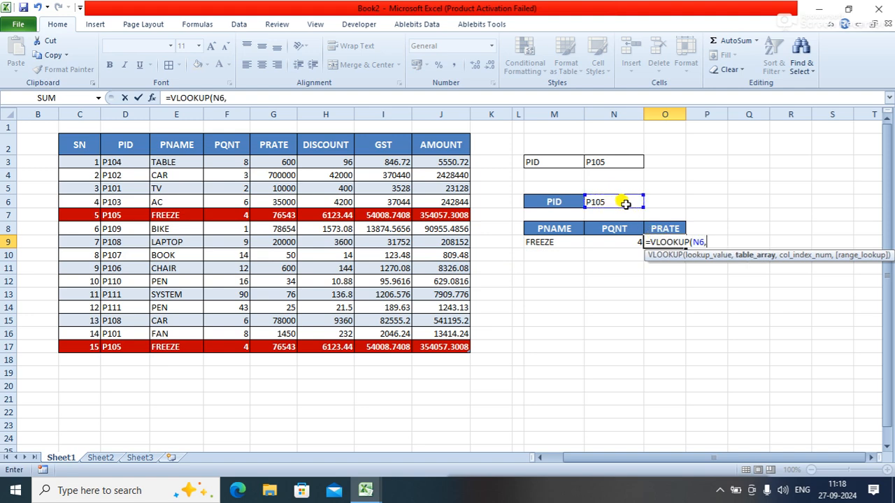
type("D3:G17")
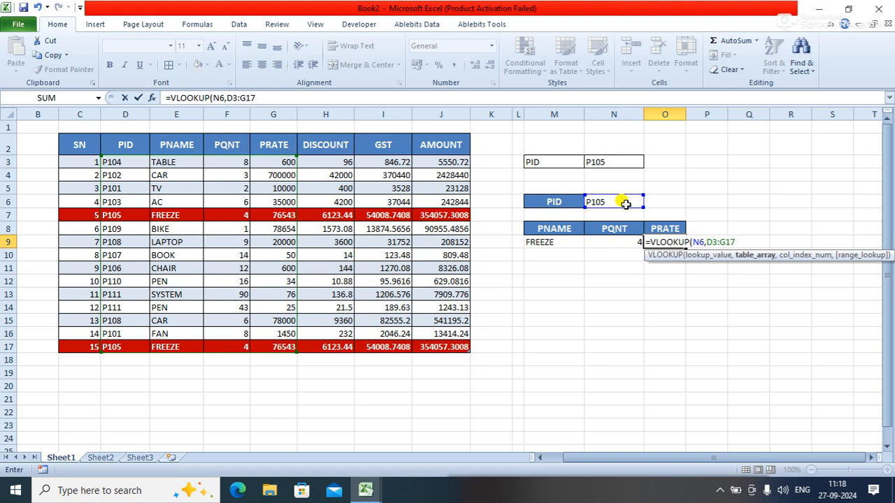
type(",")
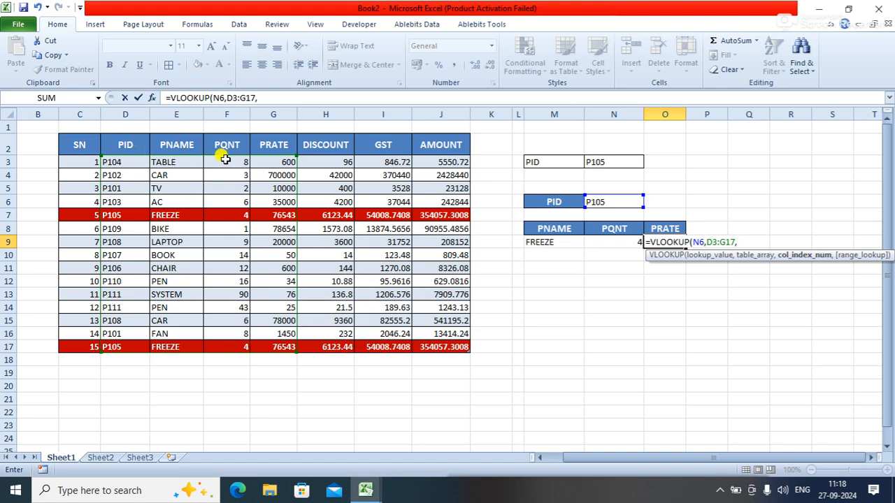
type("4")
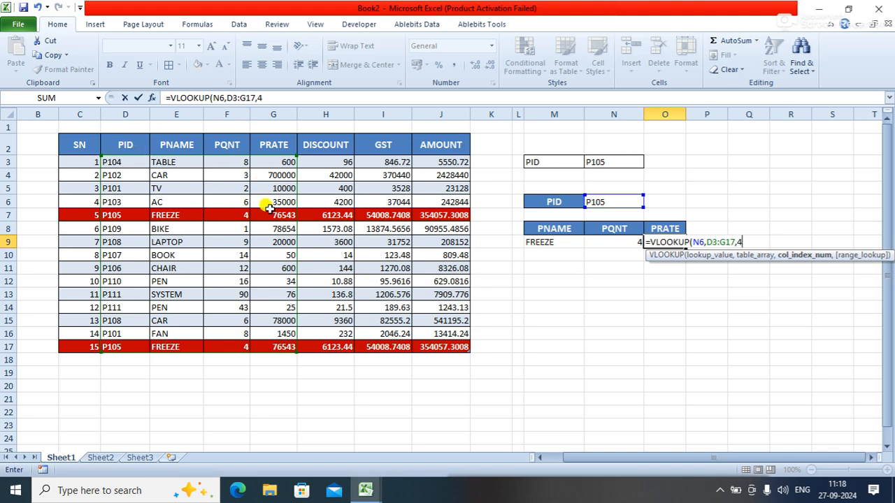
type(",FALSE")
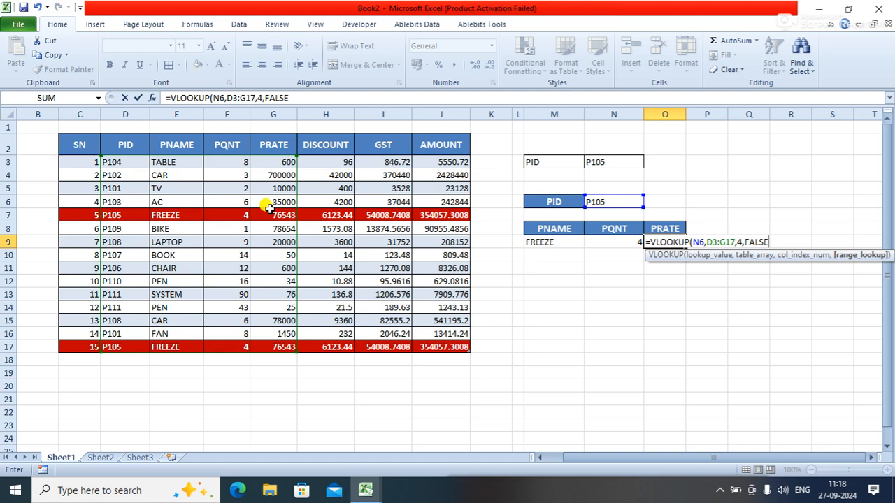
type(")")
key("Return")
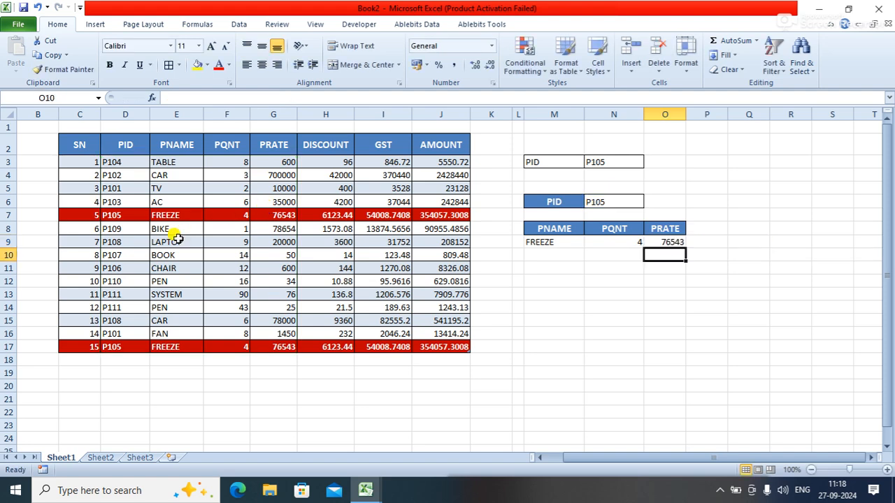
Step: Compare the looked-up PRATE in O9 with the sales table, and apply borders to the result cells M9:O9
left_click(283, 220)
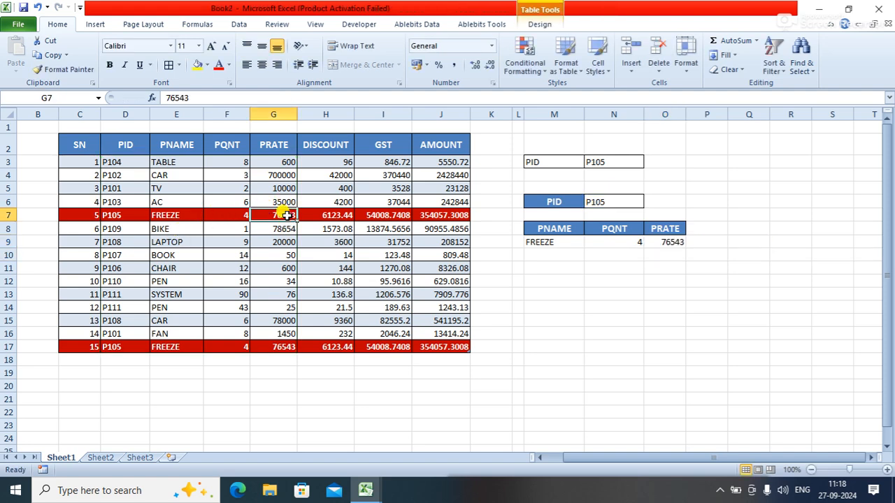
left_click(670, 242)
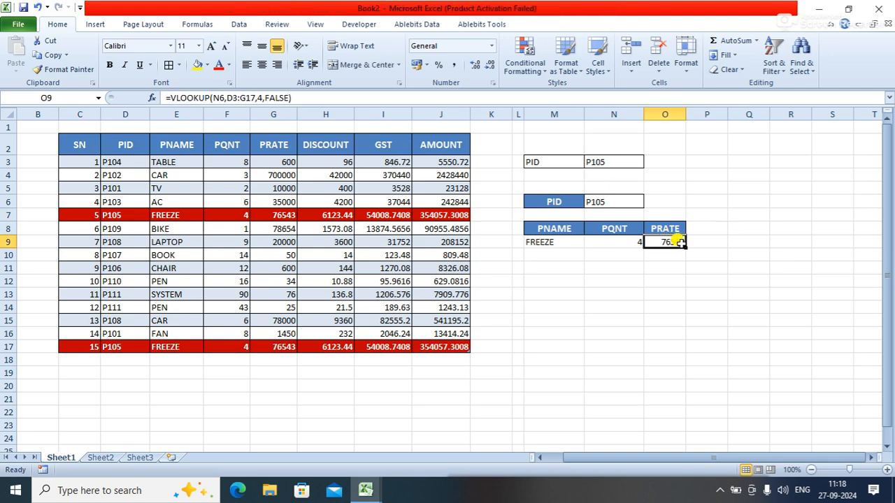
left_click_drag(535, 243, 668, 243)
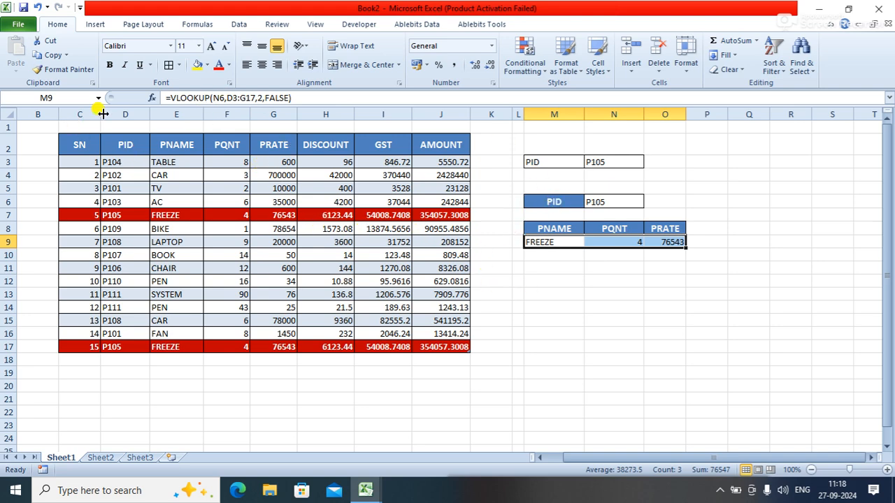
left_click(168, 66)
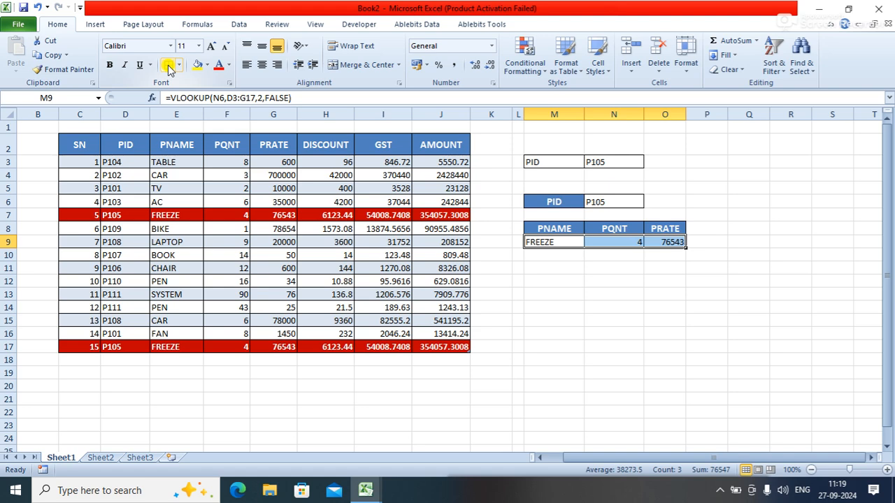
left_click(573, 296)
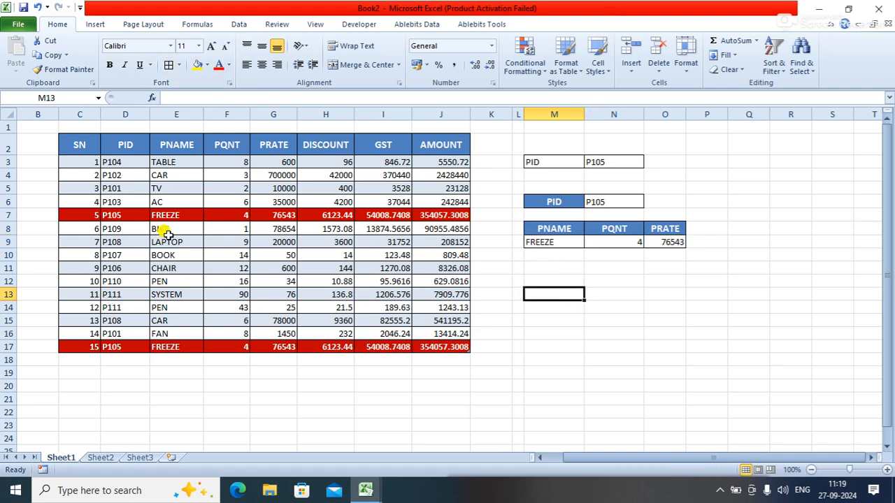
Step: Increase the heights of rows 8 and 9, and center the lookup results in M9:O9 horizontally and vertically
left_click_drag(12, 248, 12, 254)
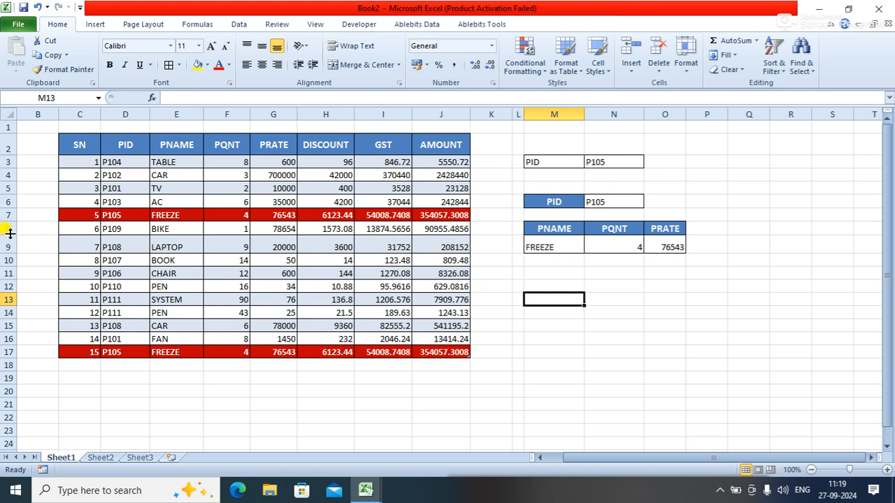
left_click_drag(10, 234, 10, 240)
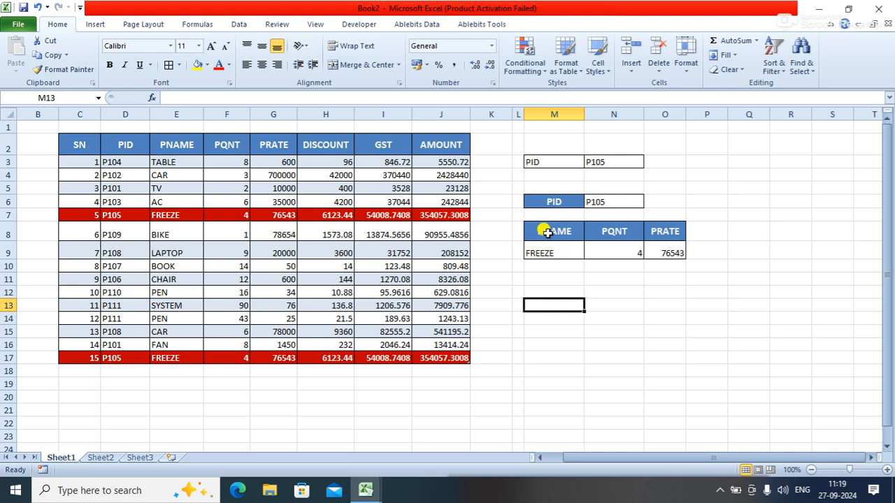
left_click_drag(540, 253, 645, 247)
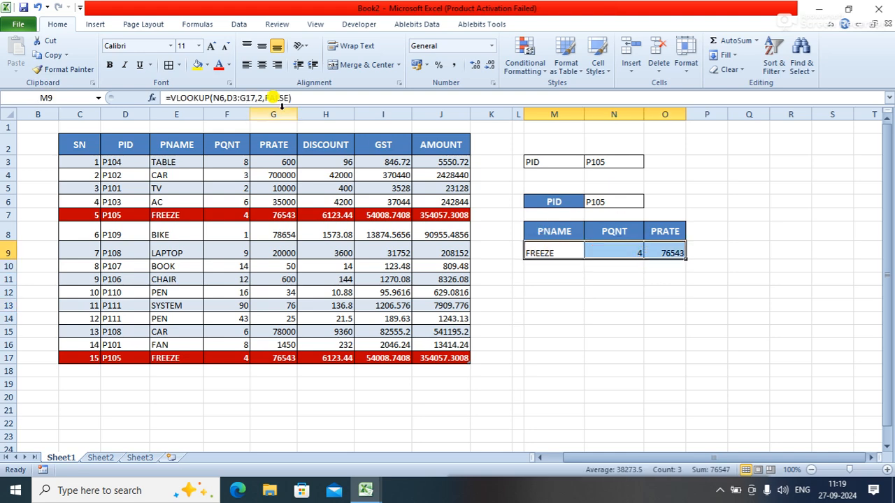
left_click(262, 65)
left_click(261, 49)
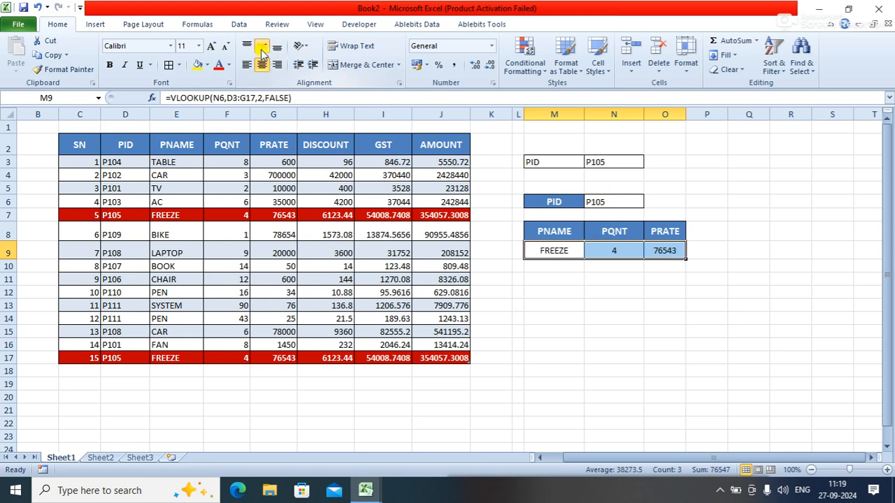
Step: Format the lookup results in M9:O9 as bold Algerian text at size 12
left_click(110, 65)
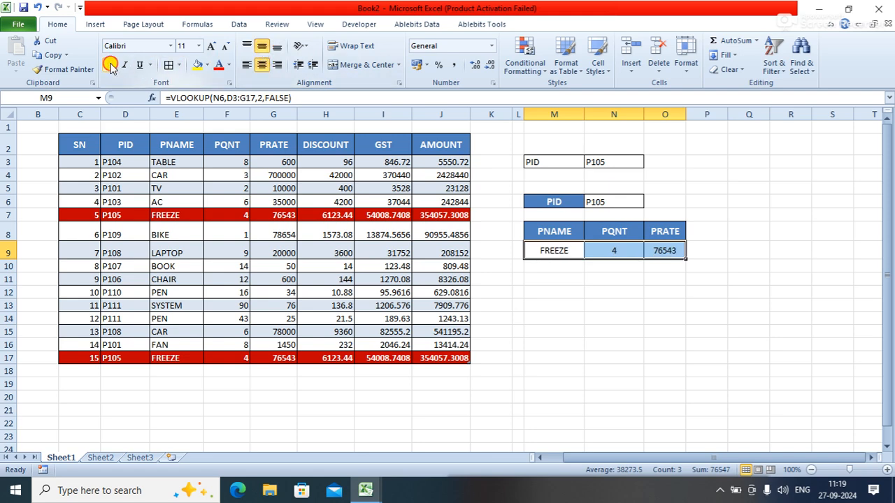
left_click(155, 46)
type("Algerian")
key("Return")
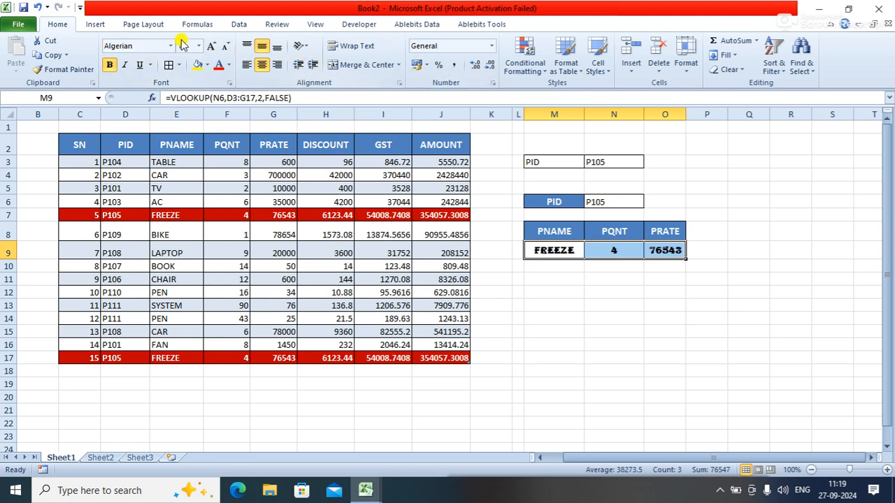
left_click(211, 45)
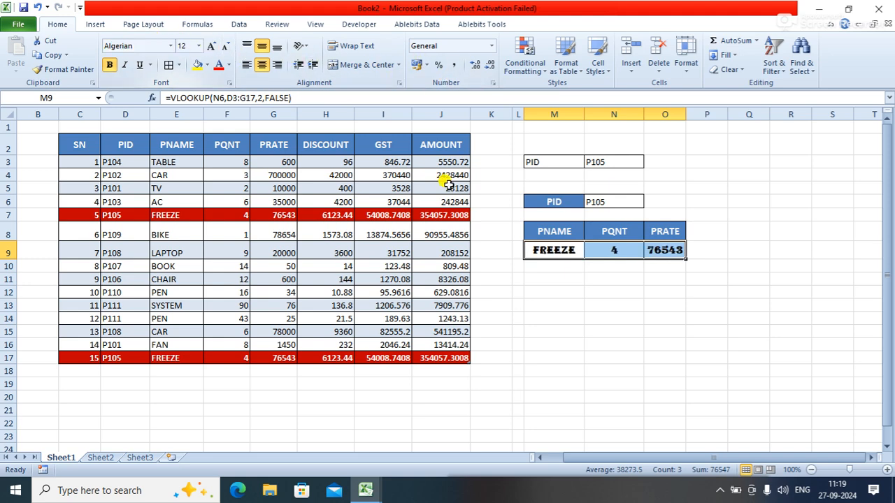
left_click(783, 253)
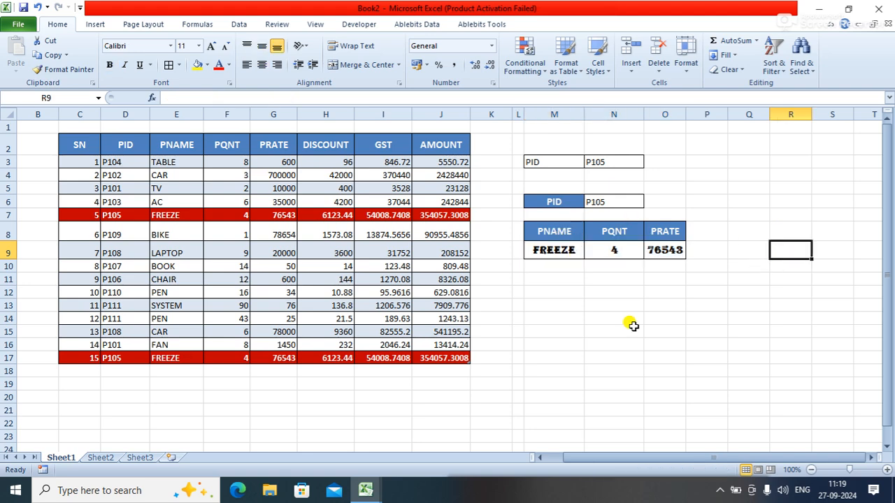
Step: Copy the formatting of the PNAME result in M9 onto the PID input cell N6 with Format Painter
left_click(613, 201)
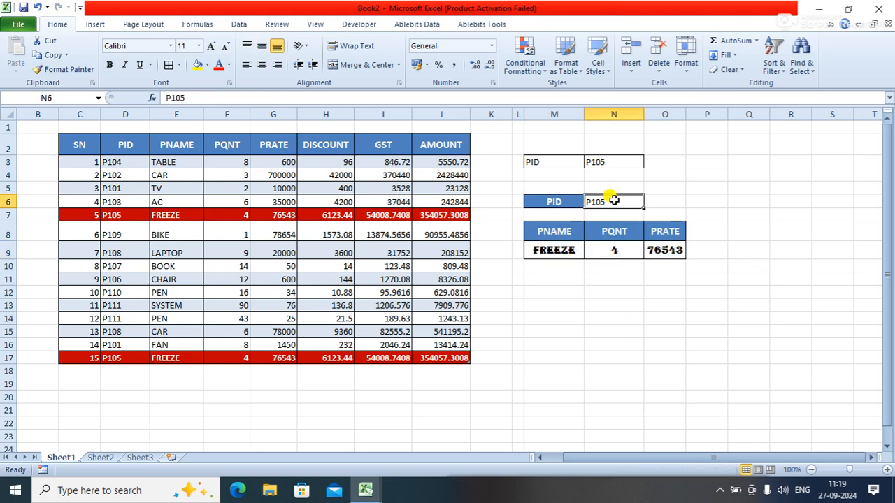
left_click(540, 254)
left_click(61, 69)
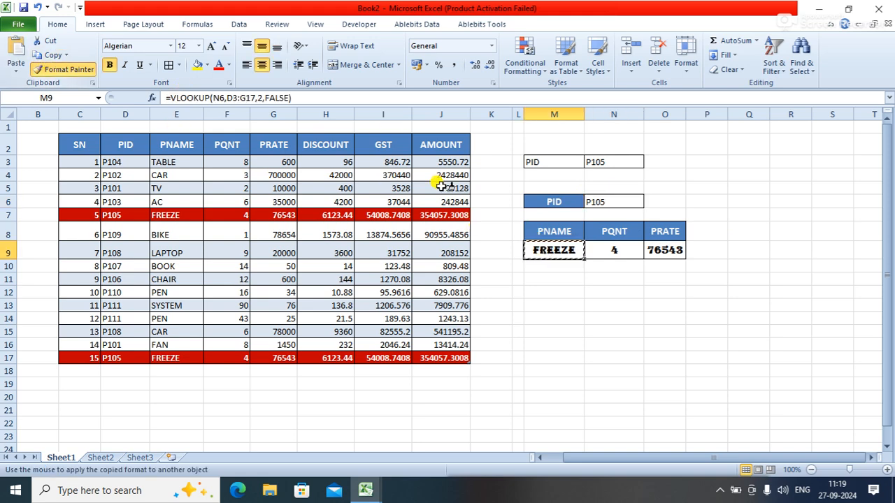
left_click(605, 201)
left_click(826, 149)
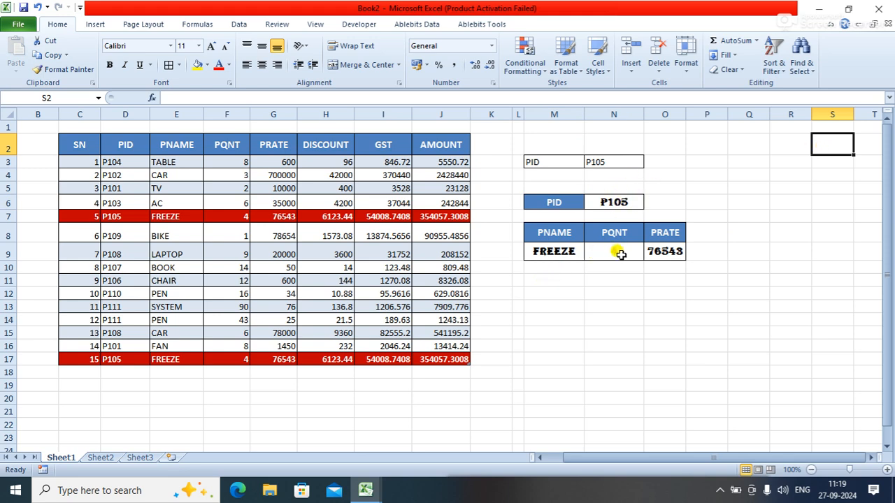
Step: Change the lookup PID in cell N6 to P103 to test the VLOOKUP results
left_click(631, 203)
double_click(631, 203)
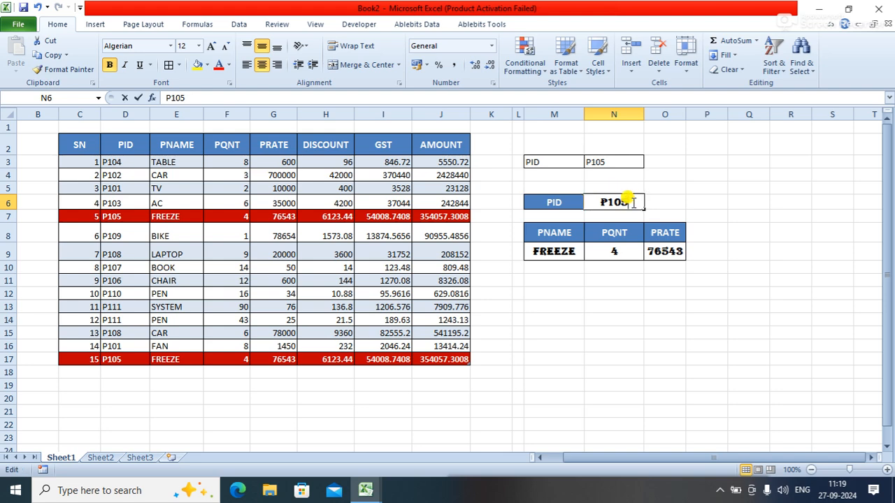
key("BackSpace")
type("3")
key("Return")
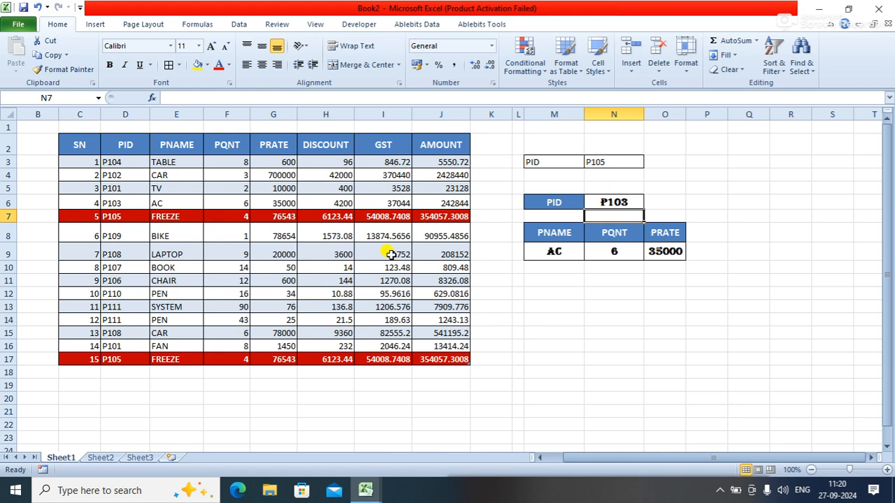
left_click(848, 8)
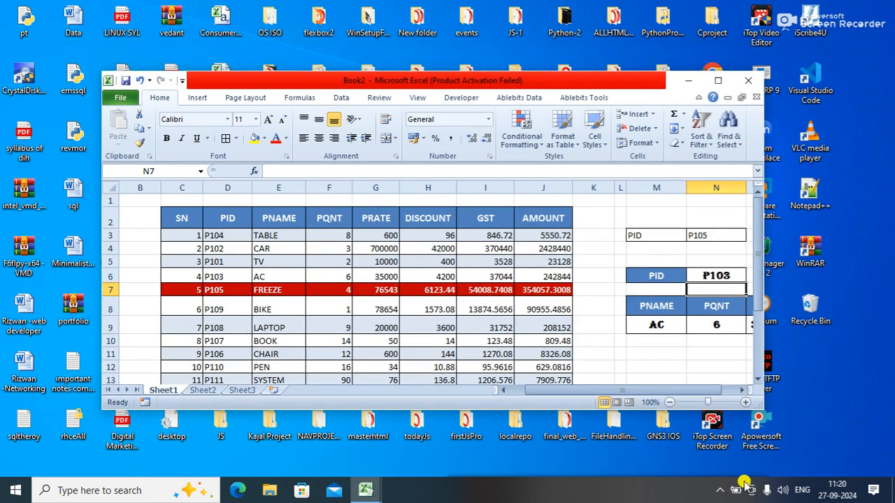
left_click(722, 491)
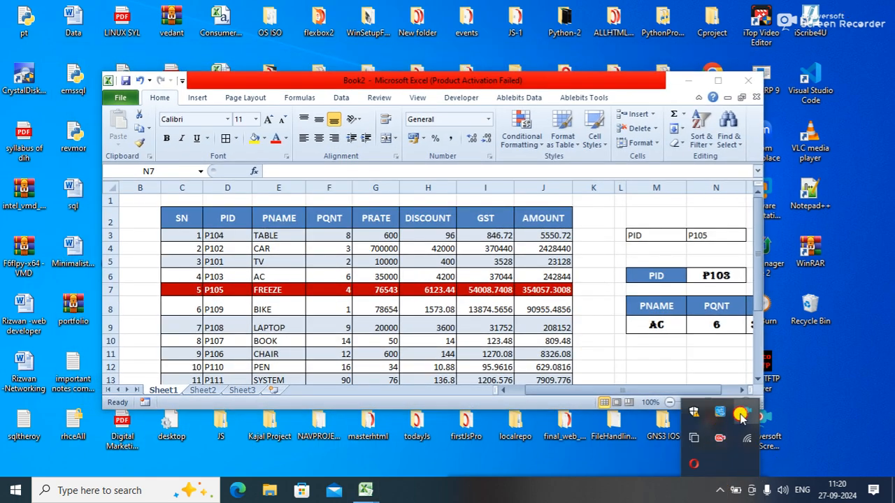
right_click(741, 414)
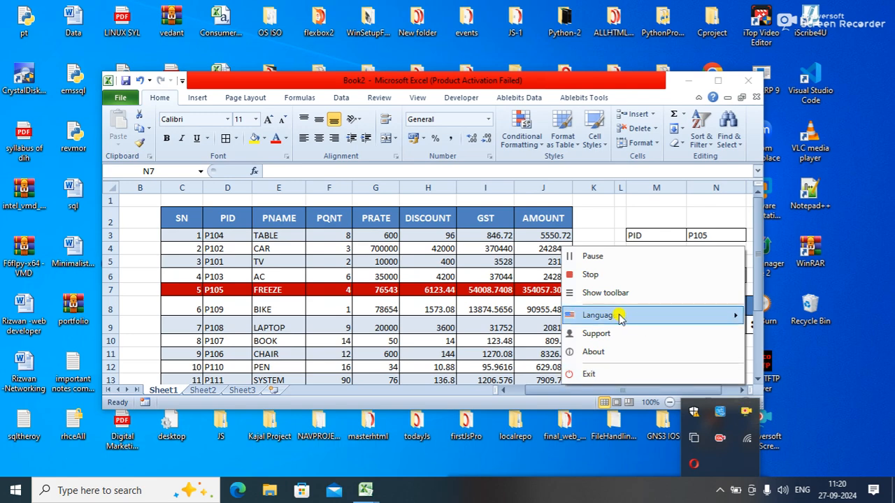
left_click(602, 293)
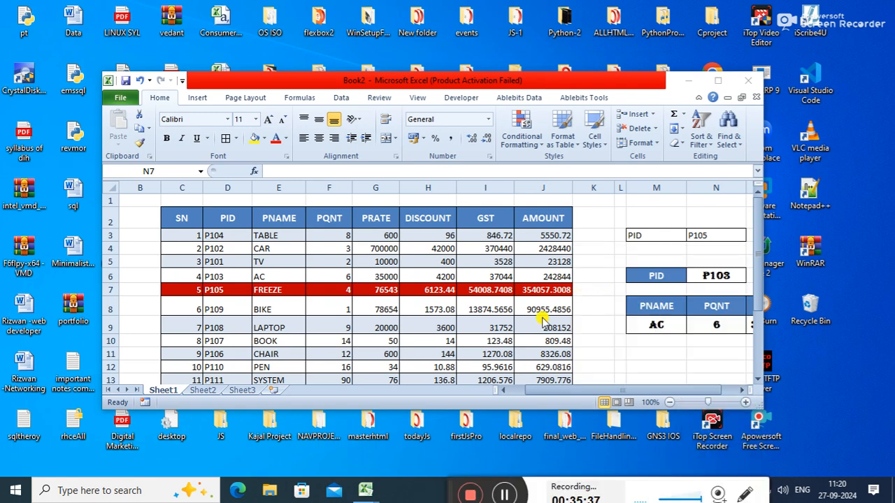